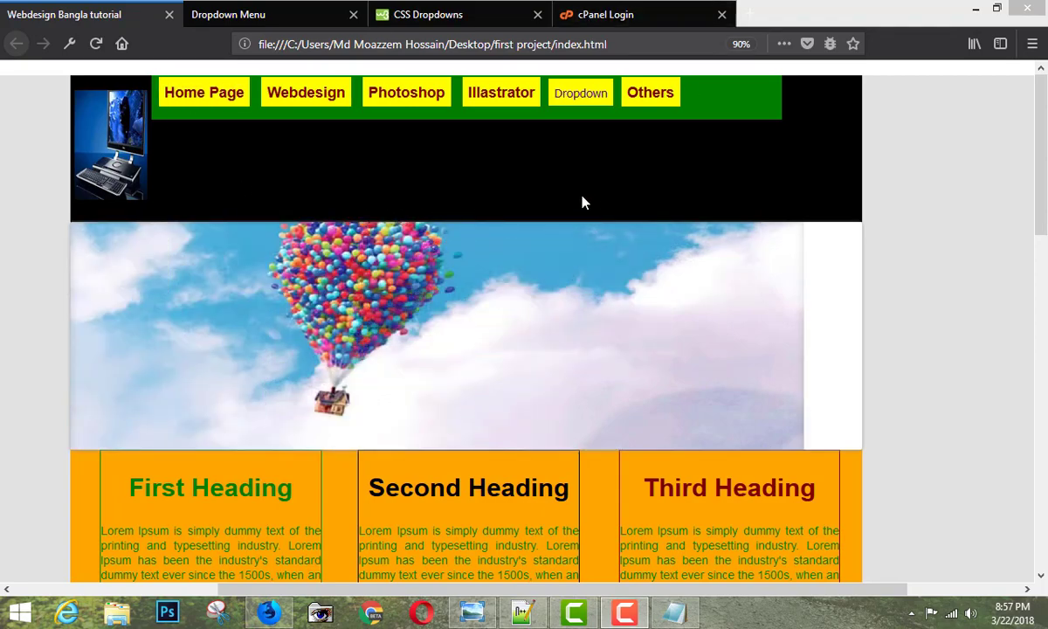
Log in to cPanel from the login tab and let Firefox save the login details.
{"action": "mouse_move", "coordinate": [1041, 162]}
{"action": "left_mouse_down"}
{"action": "mouse_move", "coordinate": [1041, 461]}
{"action": "mouse_move", "coordinate": [989, 138]}
{"action": "left_mouse_up"}
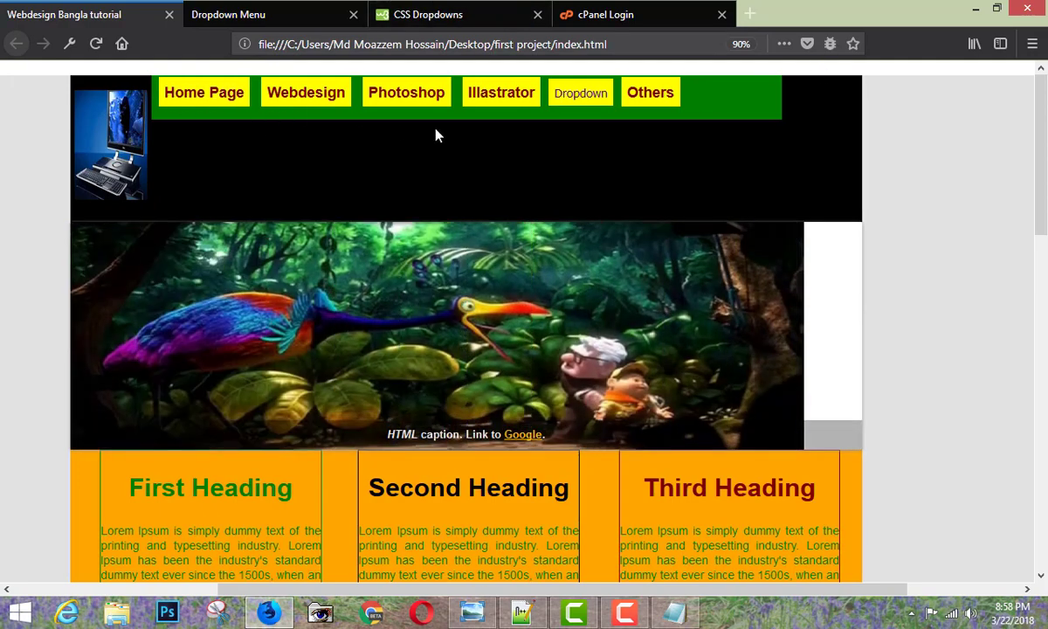
{"action": "left_click", "coordinate": [617, 16]}
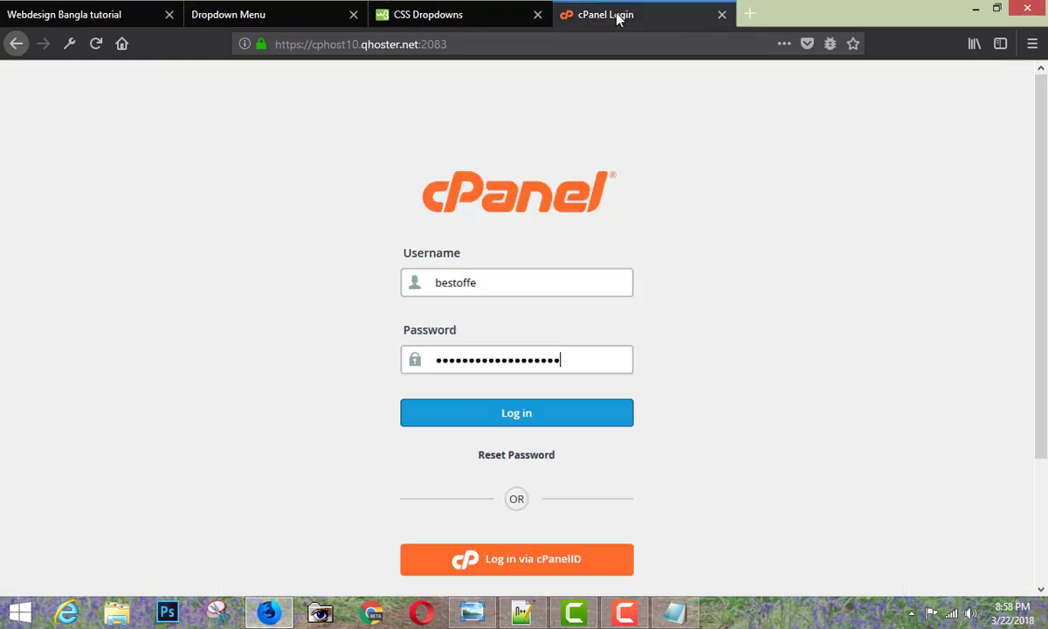
{"action": "left_click", "coordinate": [522, 423]}
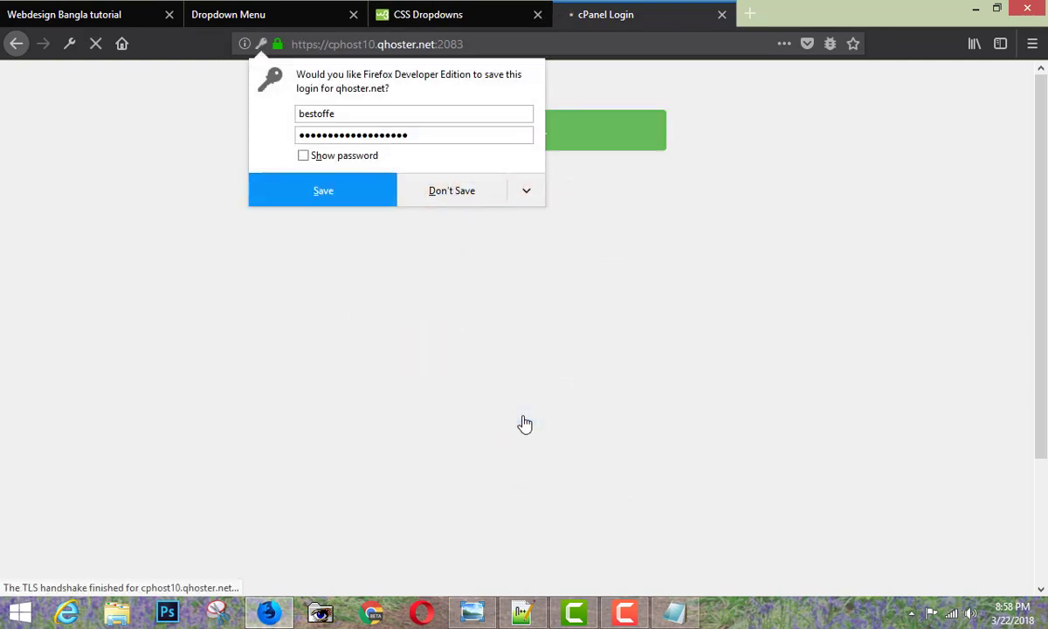
{"action": "left_click", "coordinate": [318, 185]}
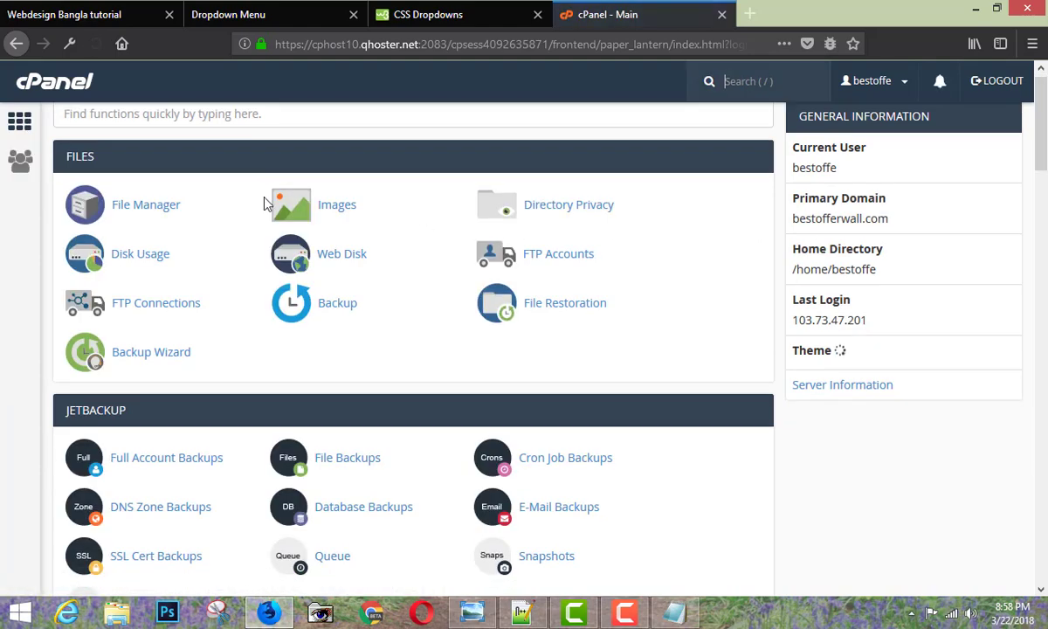
Highlight the primary domain bestofferwall.com on the cPanel dashboard.
{"action": "scroll", "coordinate": [266, 204], "scroll_direction": "down", "scroll_amount": 4}
{"action": "scroll", "coordinate": [266, 204], "scroll_direction": "down", "scroll_amount": 5}
{"action": "scroll", "coordinate": [266, 203], "scroll_direction": "up", "scroll_amount": 7}
{"action": "scroll", "coordinate": [267, 203], "scroll_direction": "up", "scroll_amount": 3}
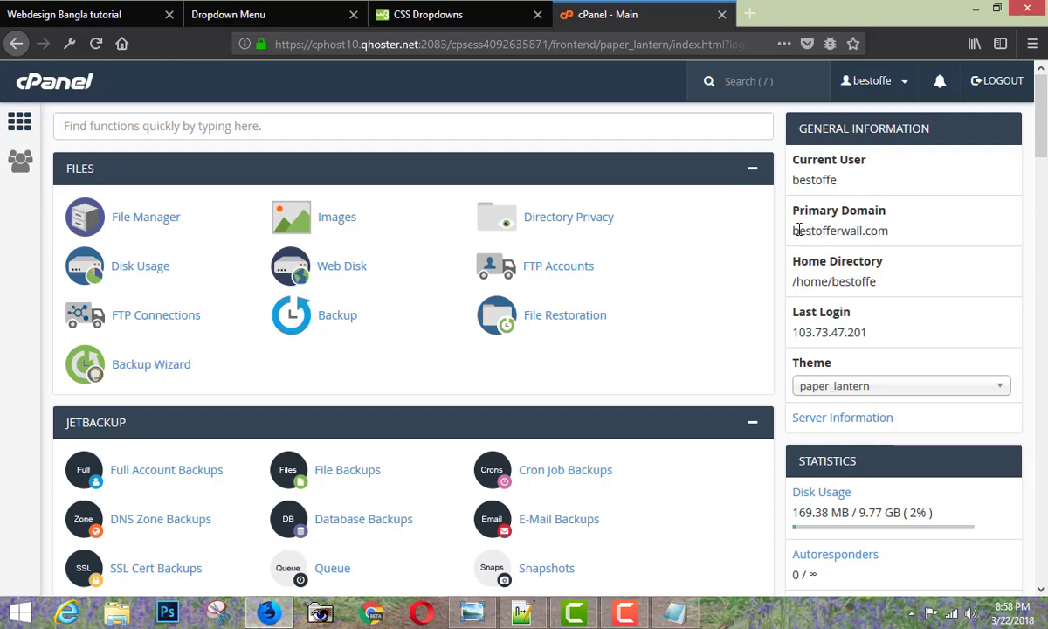
{"action": "left_click_drag", "start_coordinate": [798, 231], "coordinate": [888, 232]}
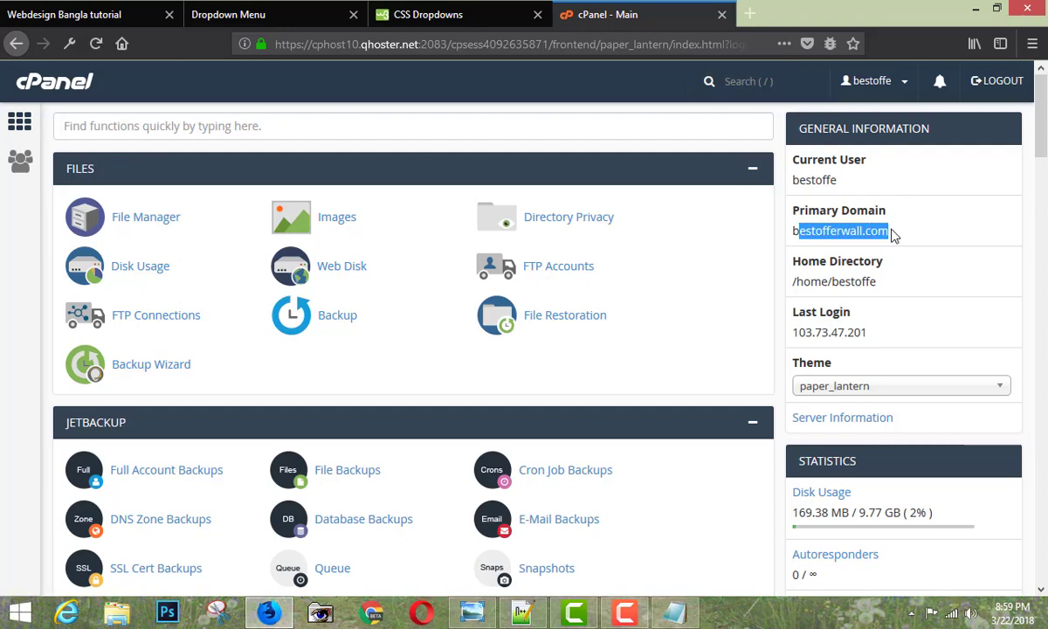
{"action": "left_click", "coordinate": [854, 233]}
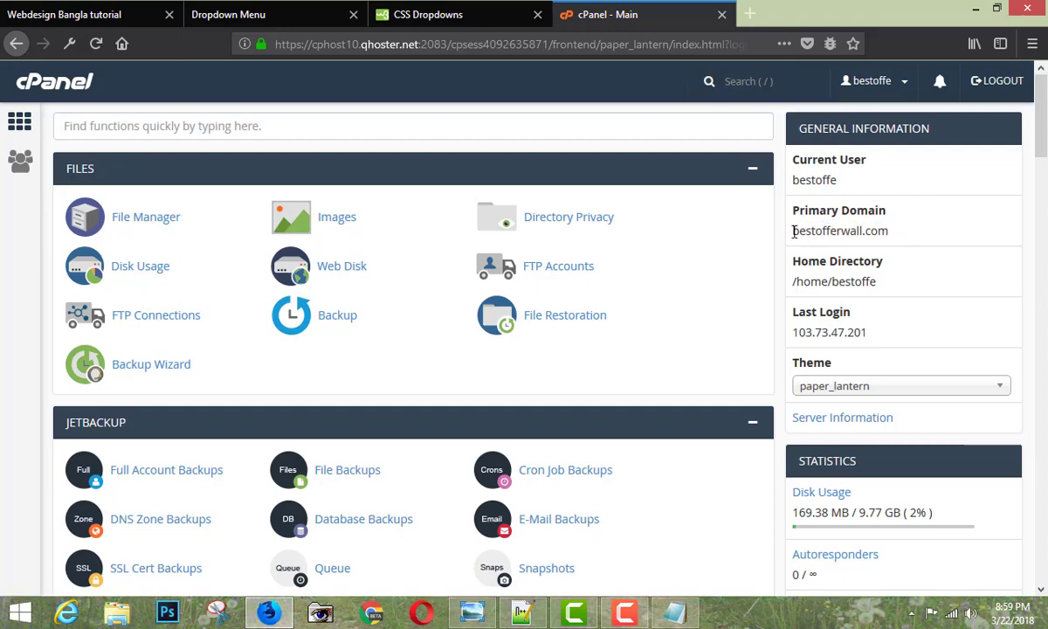
{"action": "left_click_drag", "start_coordinate": [793, 231], "coordinate": [913, 238]}
{"action": "left_click", "coordinate": [914, 238]}
{"action": "left_click_drag", "start_coordinate": [793, 233], "coordinate": [879, 231]}
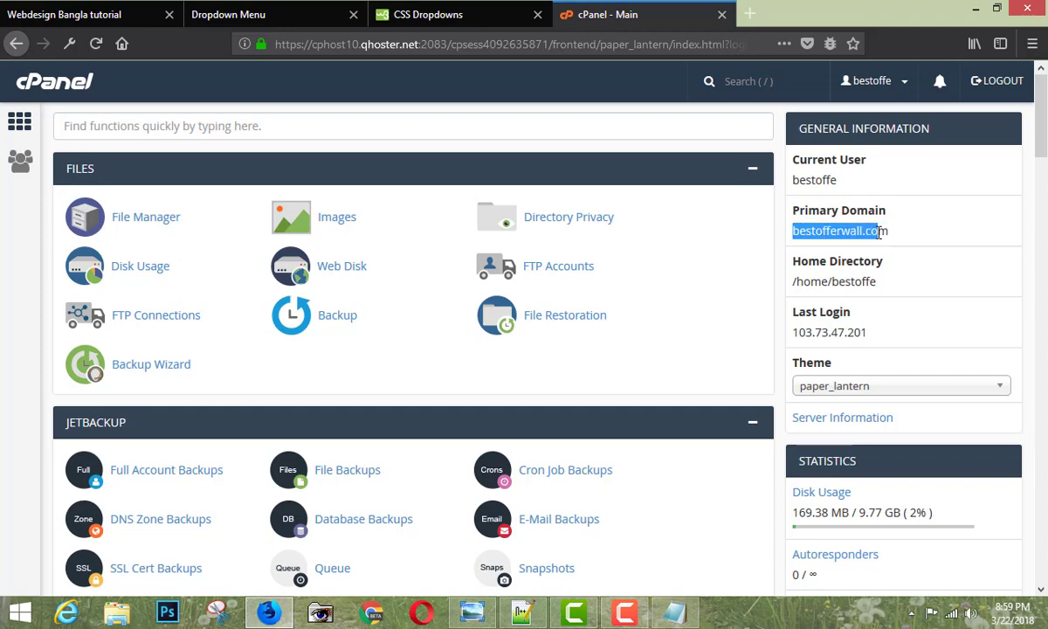
{"action": "left_click", "coordinate": [911, 239]}
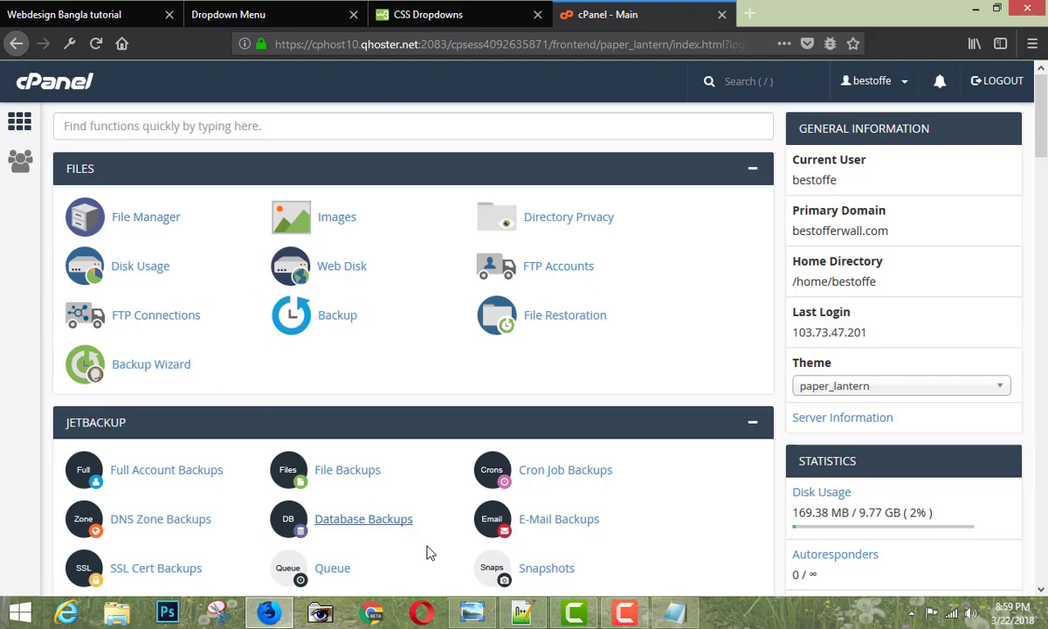
Bring Notepad++ forward and close the dropdown.css tab.
{"action": "mouse_move", "coordinate": [522, 612]}
{"action": "left_click", "coordinate": [502, 476]}
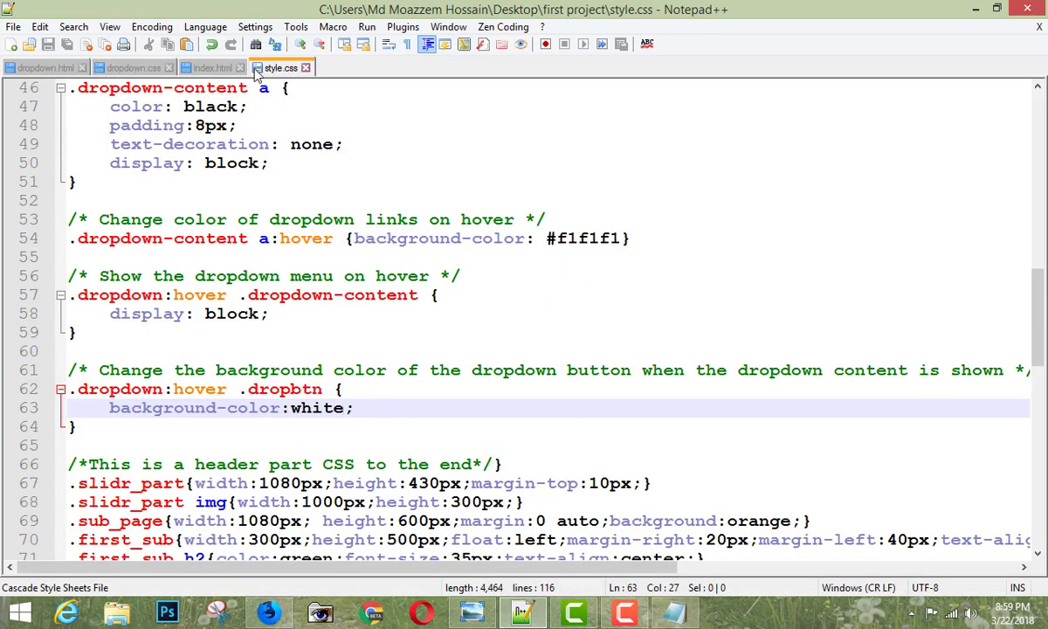
{"action": "scroll", "coordinate": [309, 256], "scroll_direction": "down", "scroll_amount": 4}
{"action": "scroll", "coordinate": [259, 220], "scroll_direction": "up", "scroll_amount": 5}
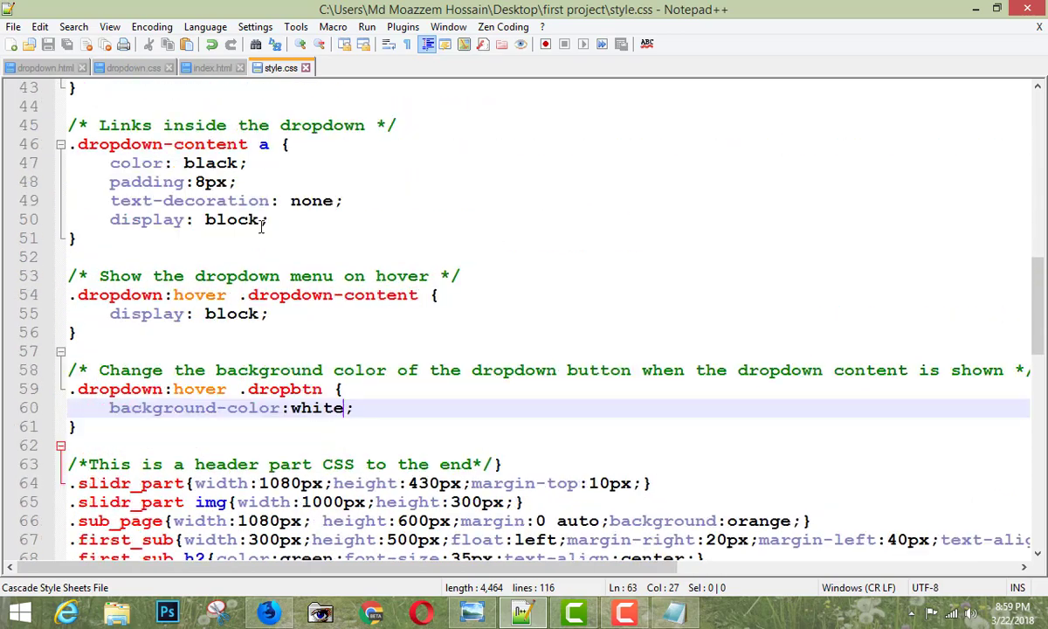
{"action": "scroll", "coordinate": [262, 225], "scroll_direction": "up", "scroll_amount": 5}
{"action": "scroll", "coordinate": [235, 175], "scroll_direction": "up", "scroll_amount": 6}
{"action": "scroll", "coordinate": [232, 165], "scroll_direction": "up", "scroll_amount": 4}
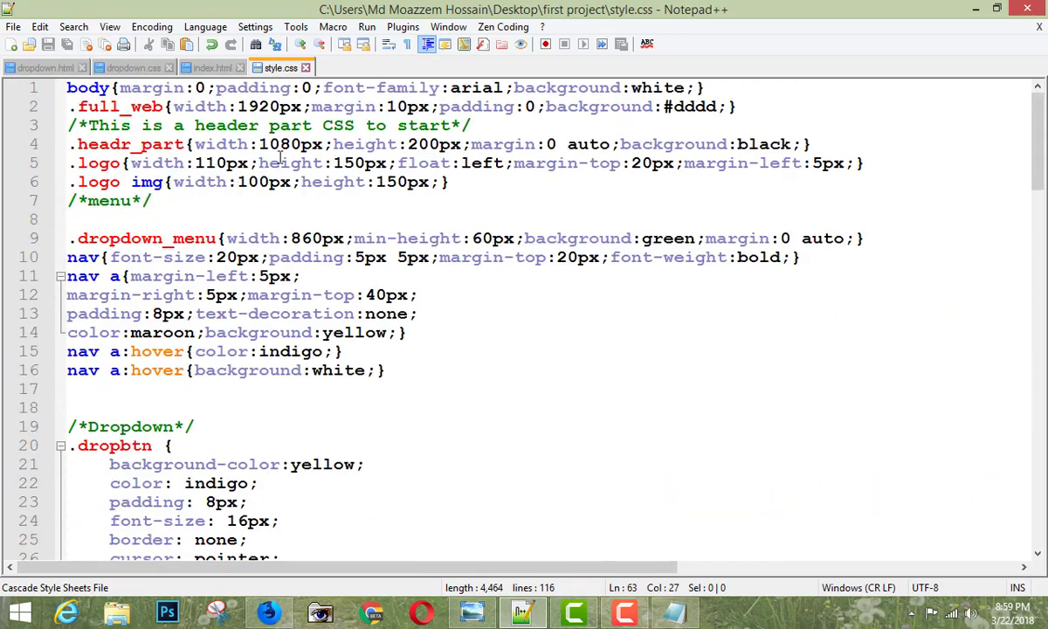
{"action": "left_click", "coordinate": [166, 69]}
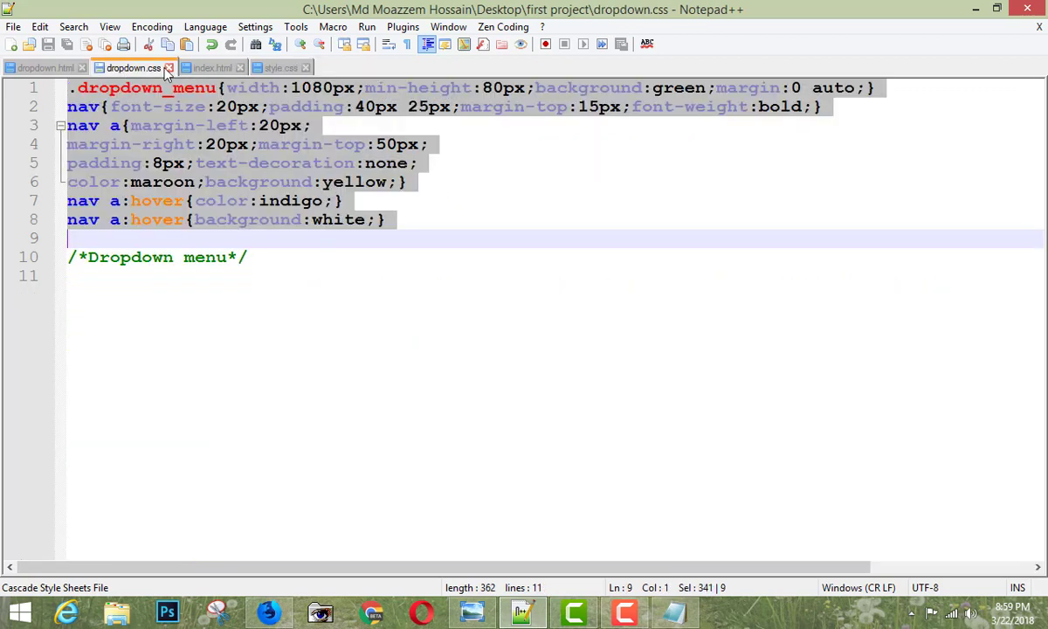
{"action": "left_click", "coordinate": [166, 70]}
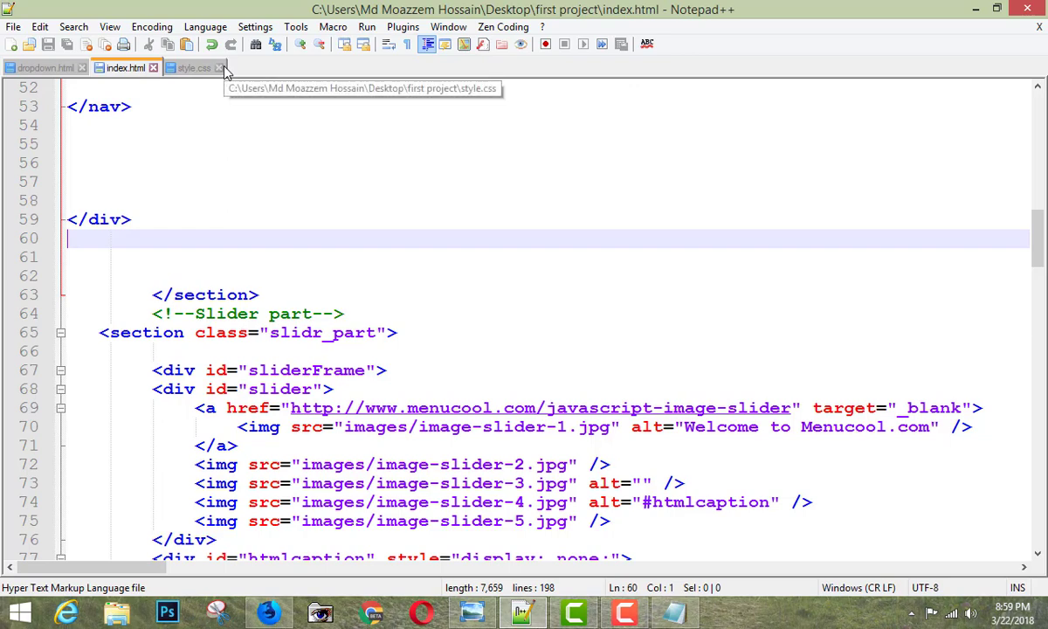
Close the index.html, dropdown.html and style.css tabs, then exit Notepad++.
{"action": "left_click", "coordinate": [195, 69]}
{"action": "left_click", "coordinate": [154, 70]}
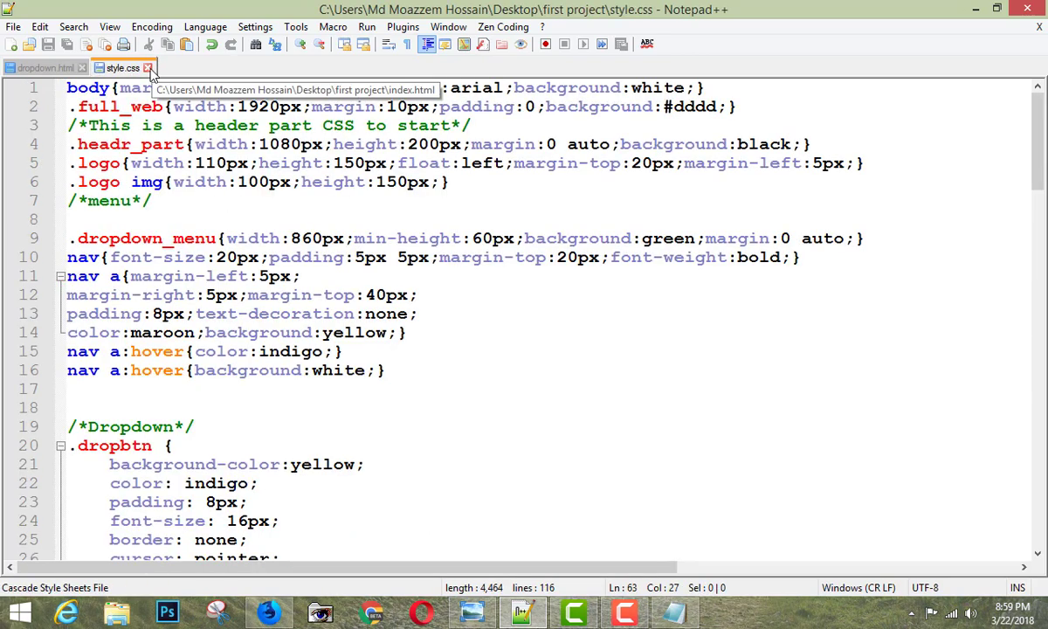
{"action": "left_click", "coordinate": [82, 68]}
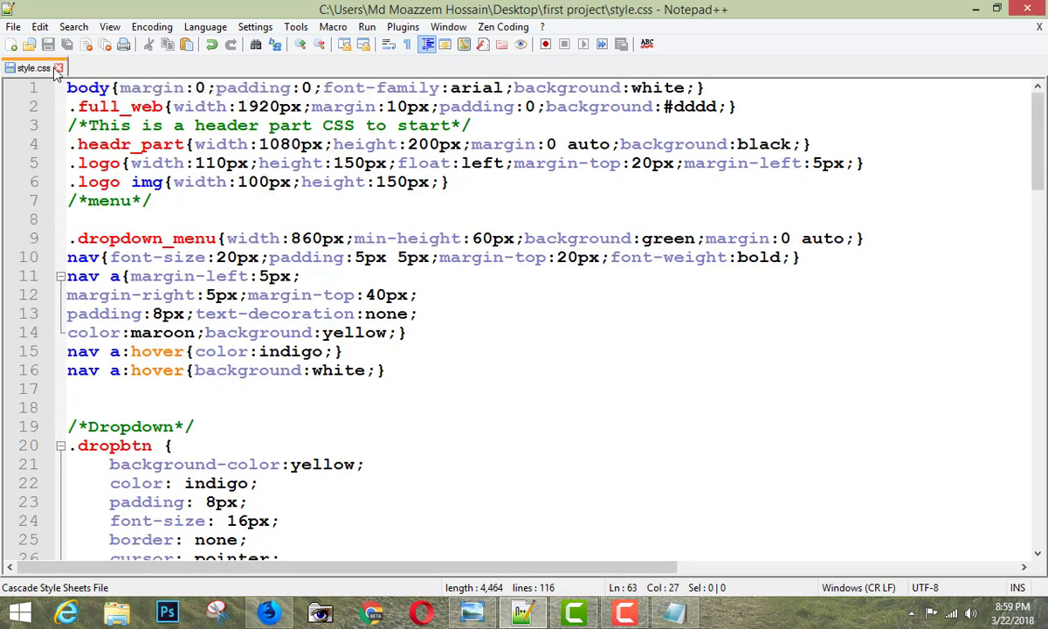
{"action": "left_click", "coordinate": [55, 68]}
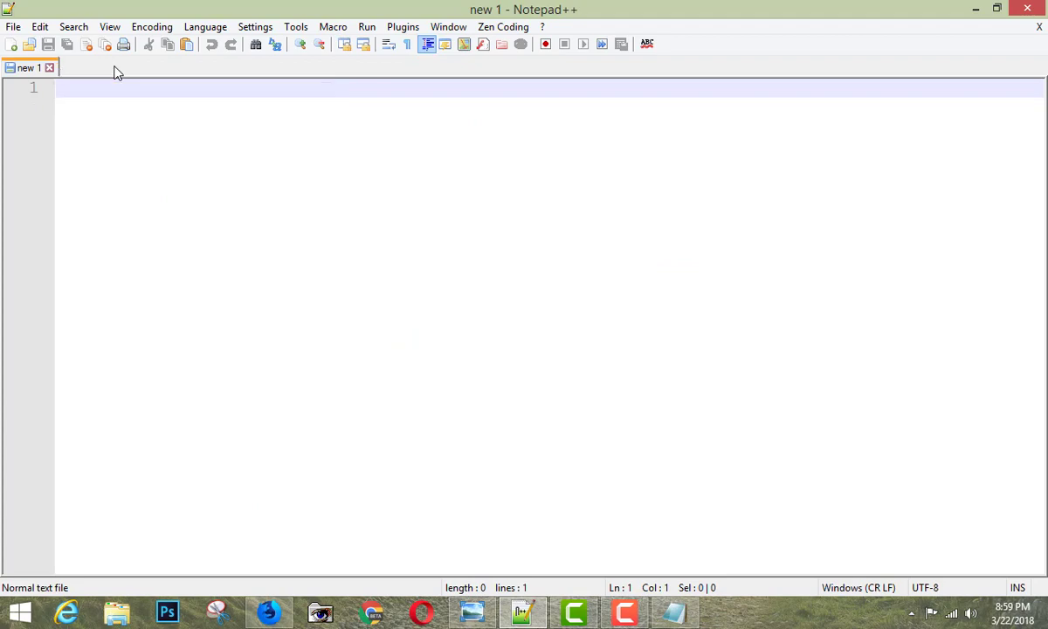
{"action": "left_click", "coordinate": [1025, 13]}
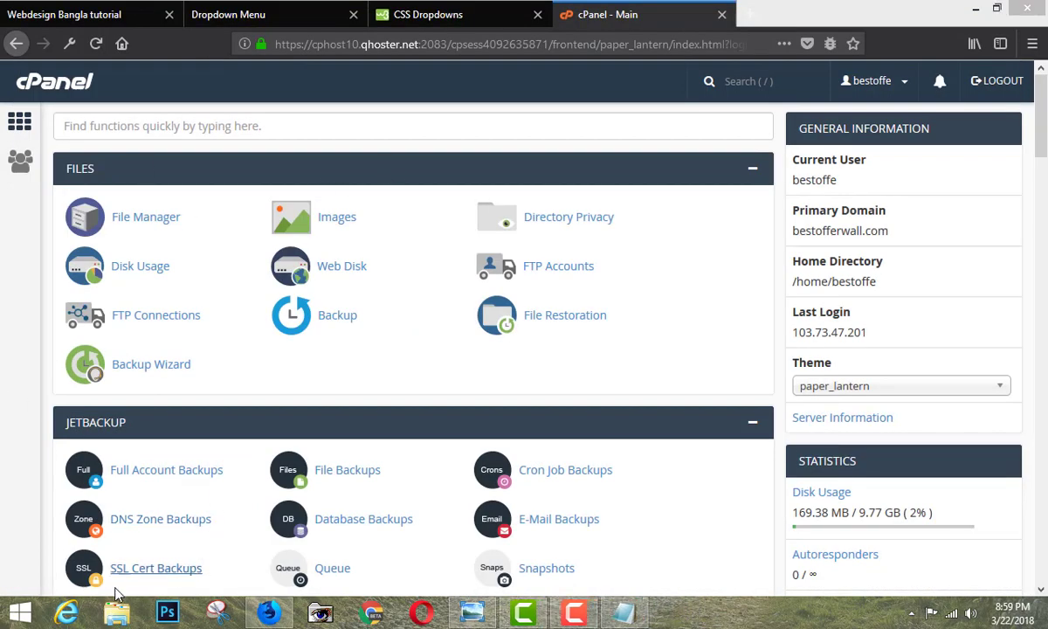
Open the 'first project' folder on the Desktop in File Explorer.
{"action": "left_click", "coordinate": [116, 611]}
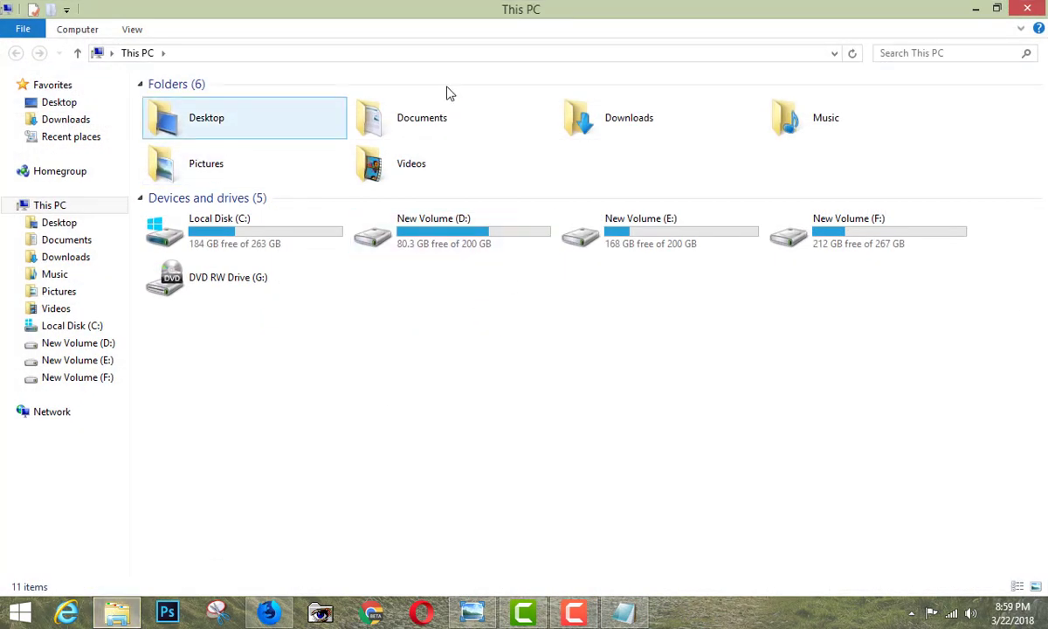
{"action": "double_click", "coordinate": [174, 114]}
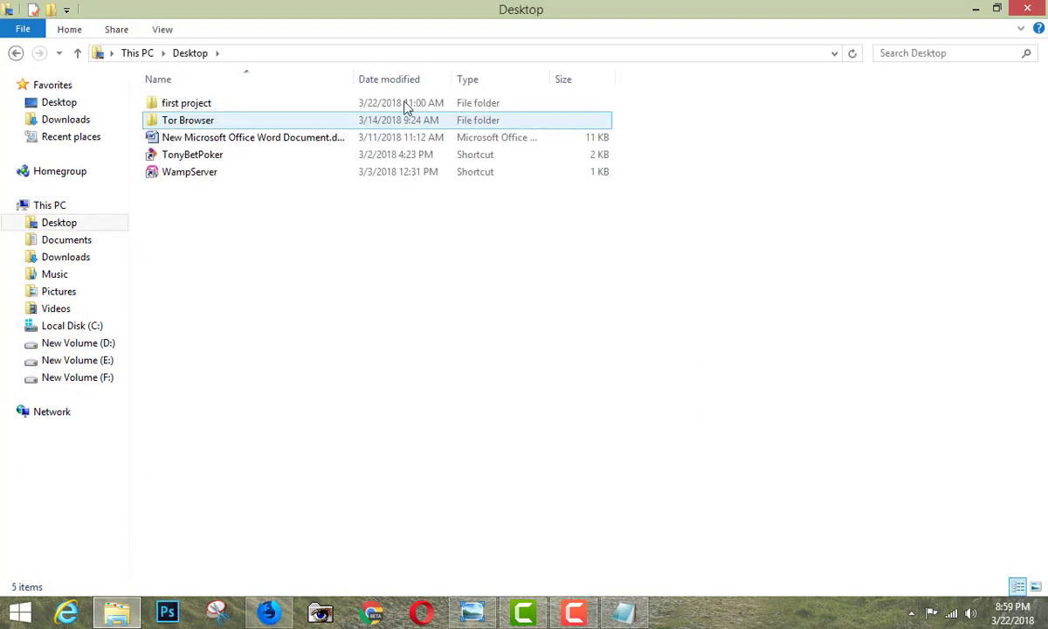
{"action": "left_click", "coordinate": [232, 108]}
{"action": "double_click", "coordinate": [221, 107]}
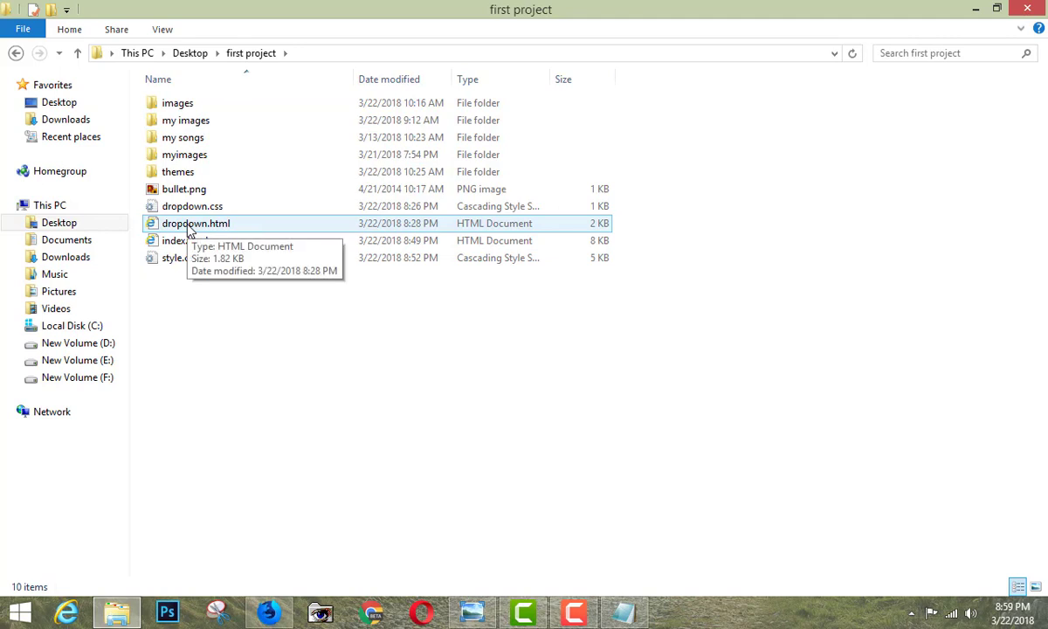
Delete dropdown.html, dropdown.css and bullet.png from the folder.
{"action": "left_click", "coordinate": [189, 228]}
{"action": "right_click", "coordinate": [188, 227]}
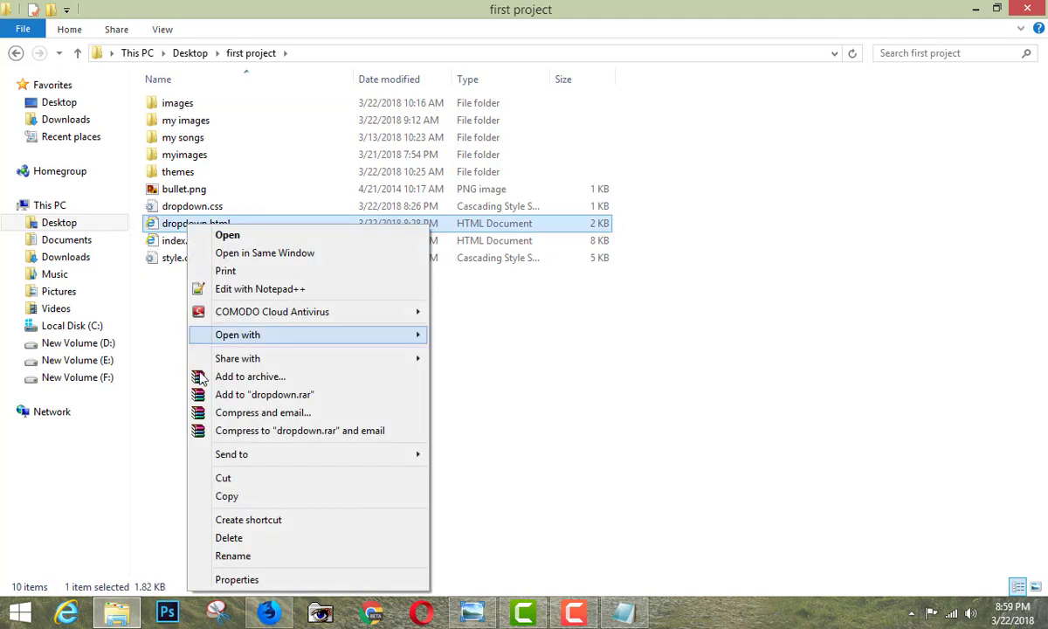
{"action": "left_click", "coordinate": [242, 539]}
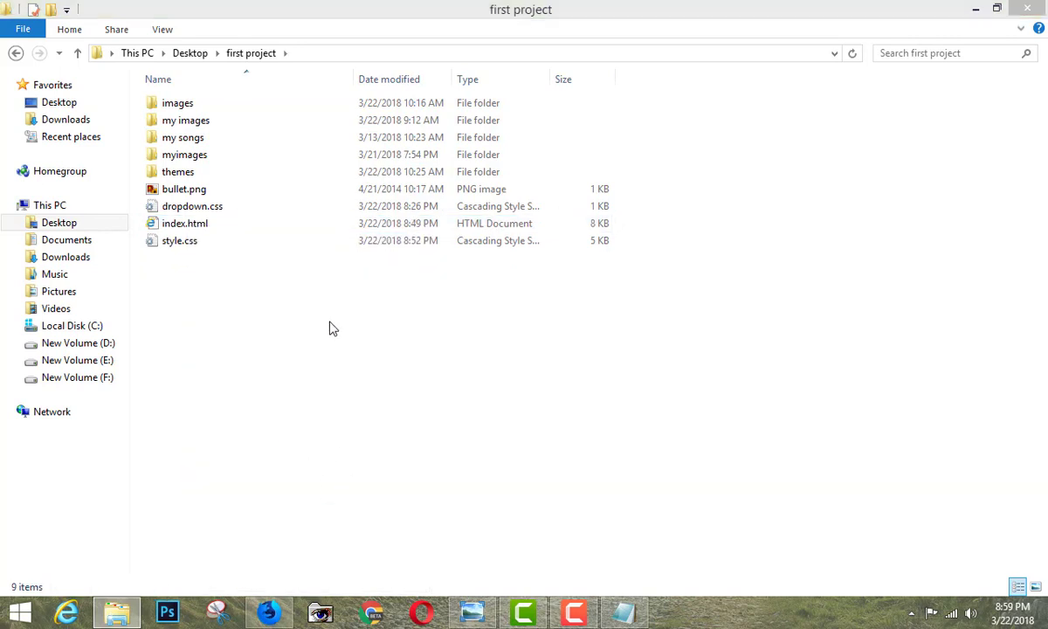
{"action": "left_click", "coordinate": [187, 210]}
{"action": "right_click", "coordinate": [187, 210]}
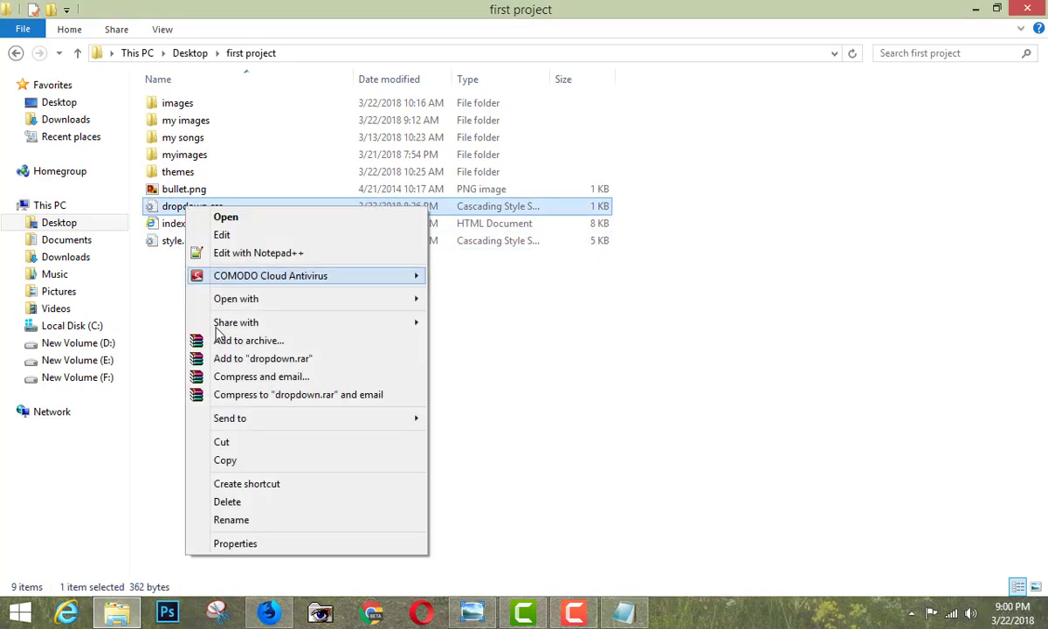
{"action": "left_click", "coordinate": [229, 502]}
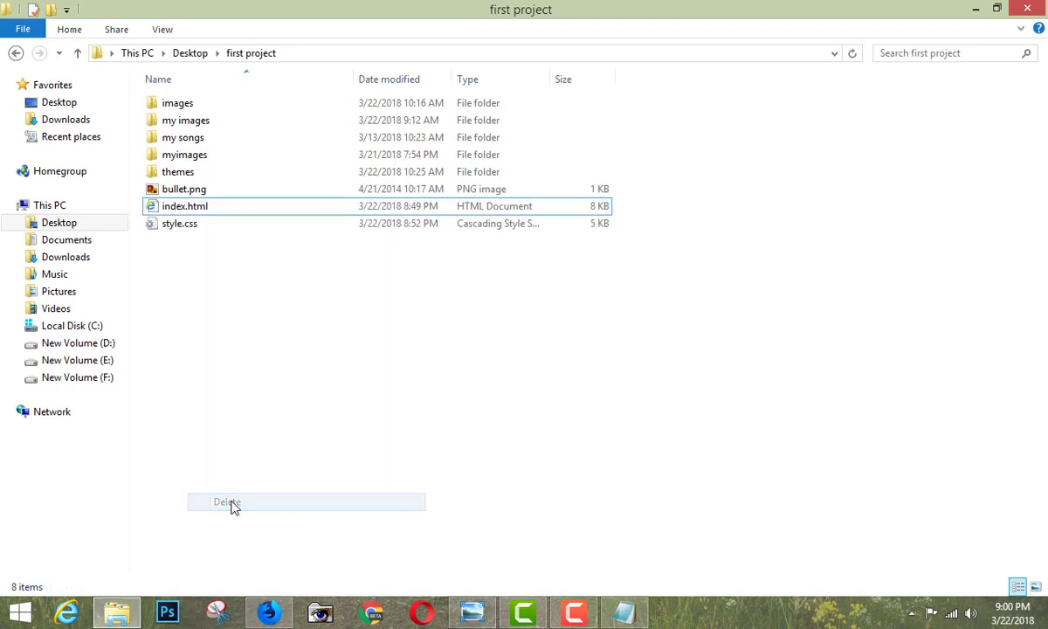
{"action": "left_click", "coordinate": [185, 191]}
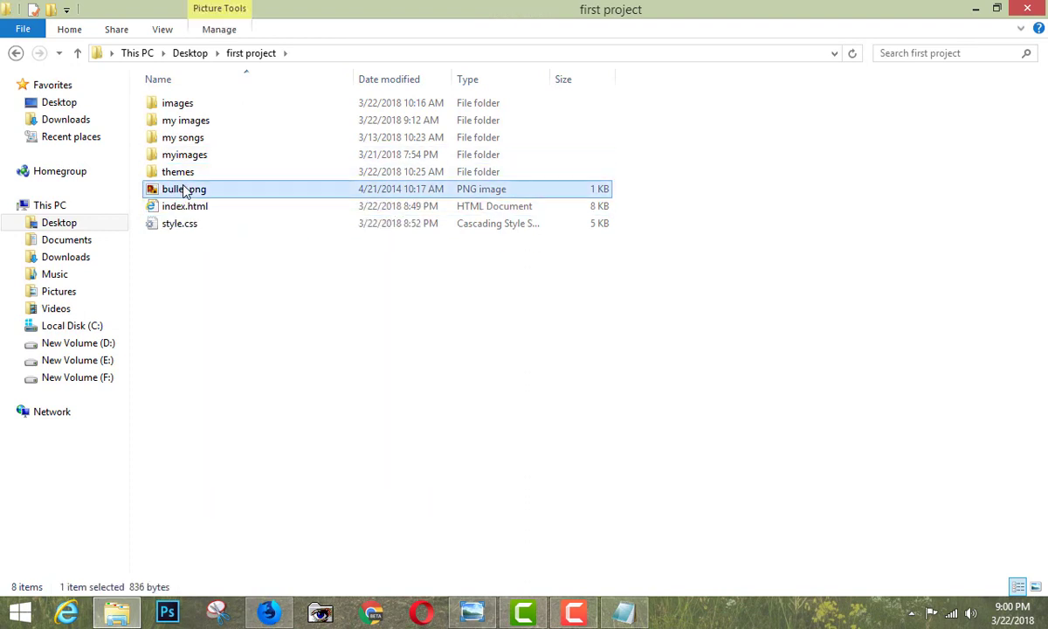
{"action": "right_click", "coordinate": [185, 191]}
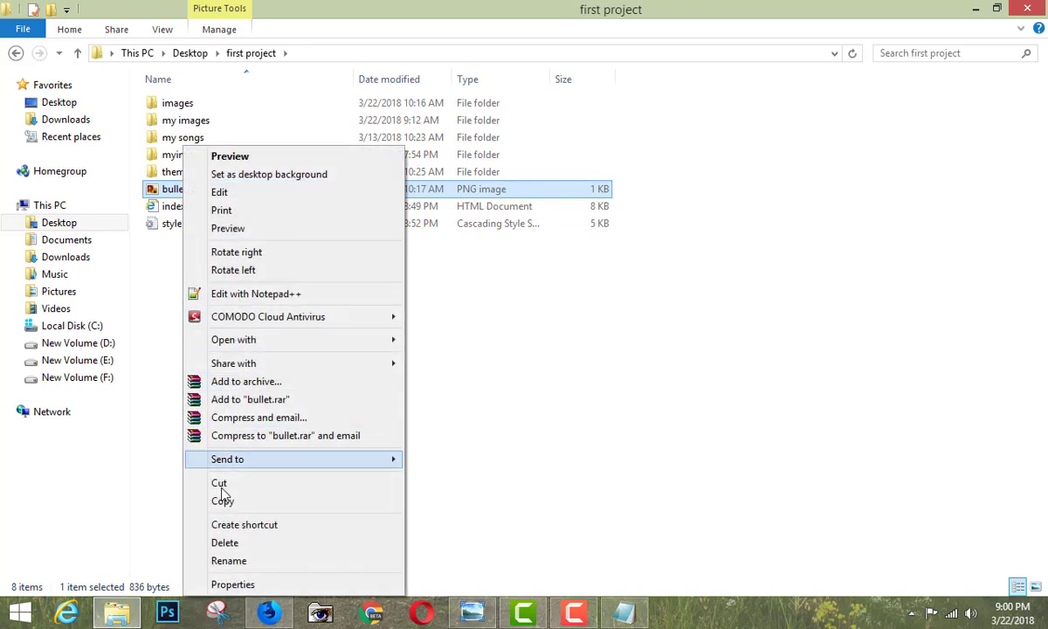
{"action": "left_click", "coordinate": [225, 543]}
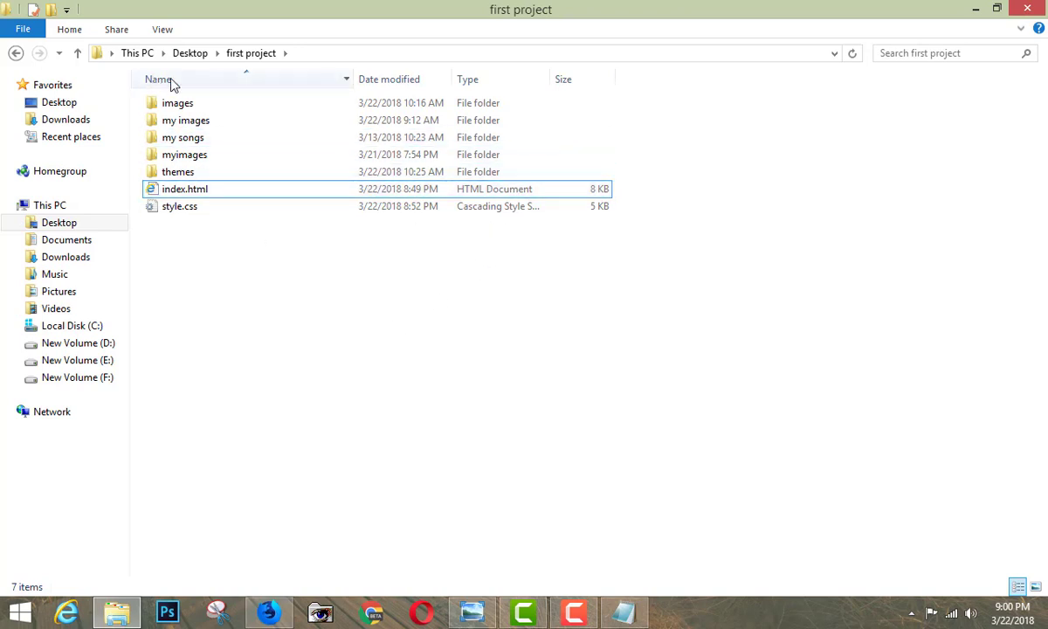
Rename the 'first project' folder on the Desktop to web01.
{"action": "left_click", "coordinate": [16, 53]}
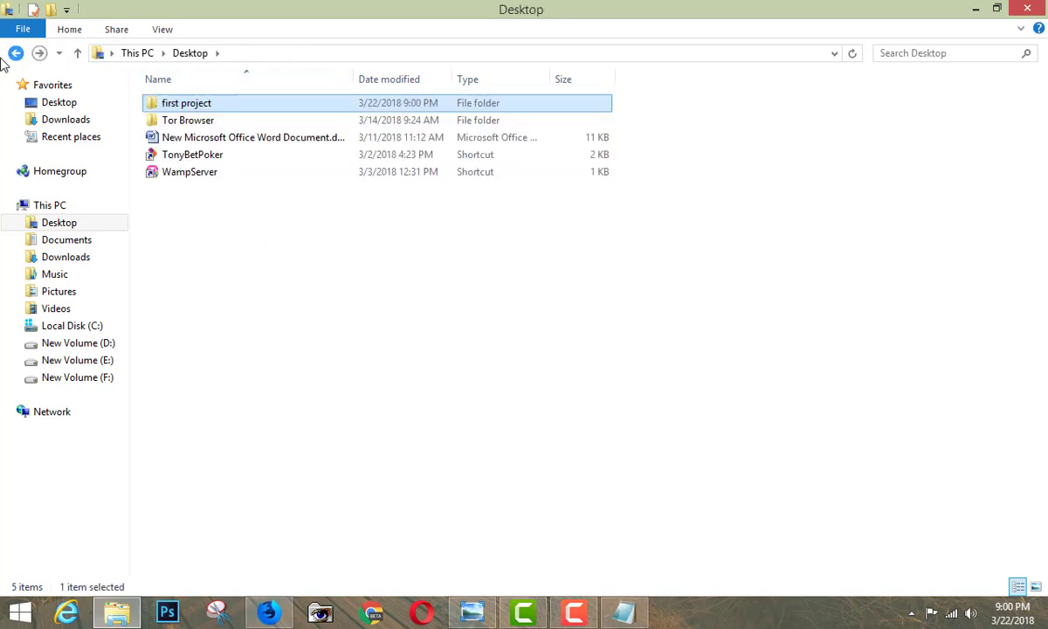
{"action": "left_click", "coordinate": [225, 108]}
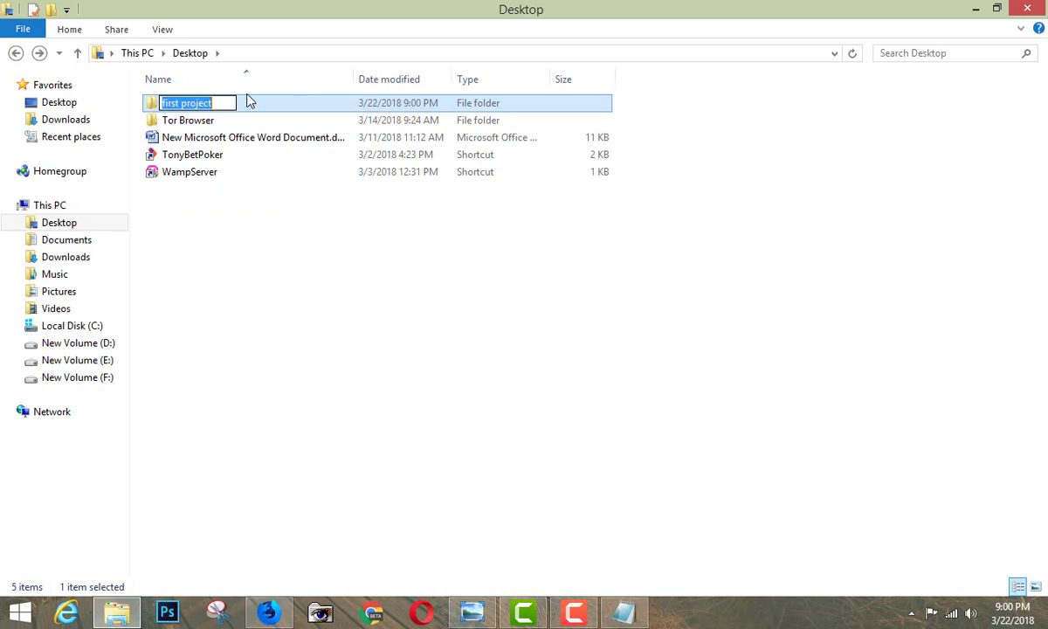
{"action": "left_click", "coordinate": [272, 110]}
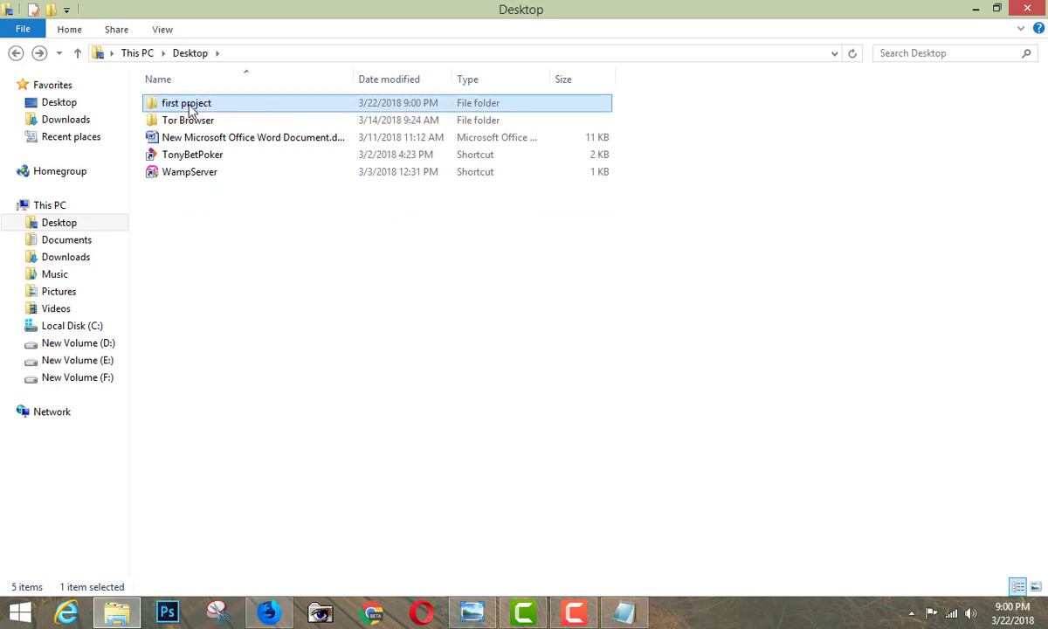
{"action": "right_click", "coordinate": [190, 108]}
{"action": "left_click", "coordinate": [241, 441]}
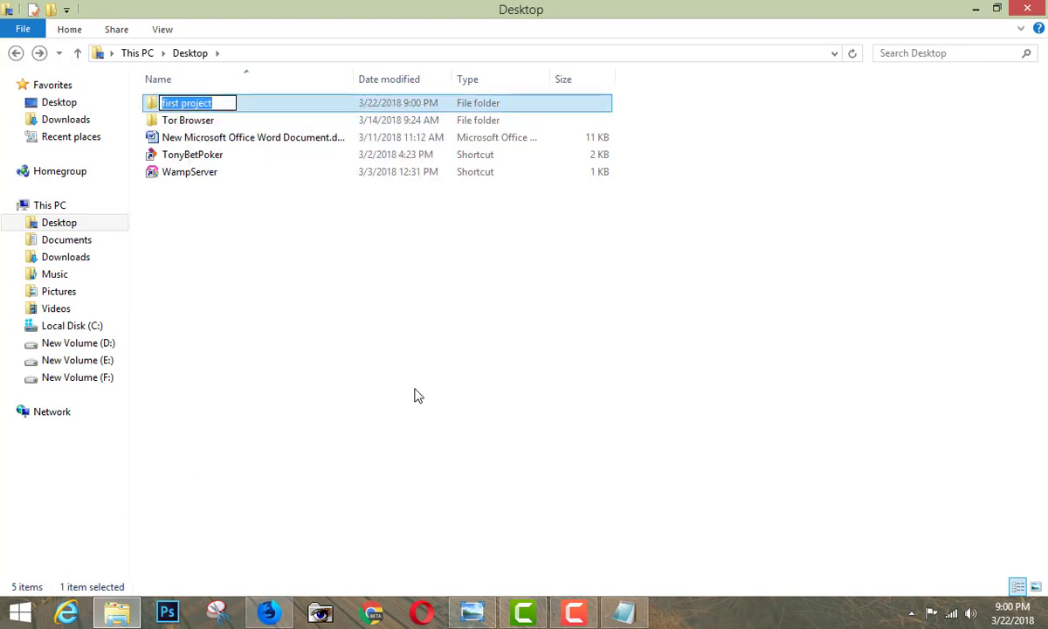
{"action": "type", "text": "web"}
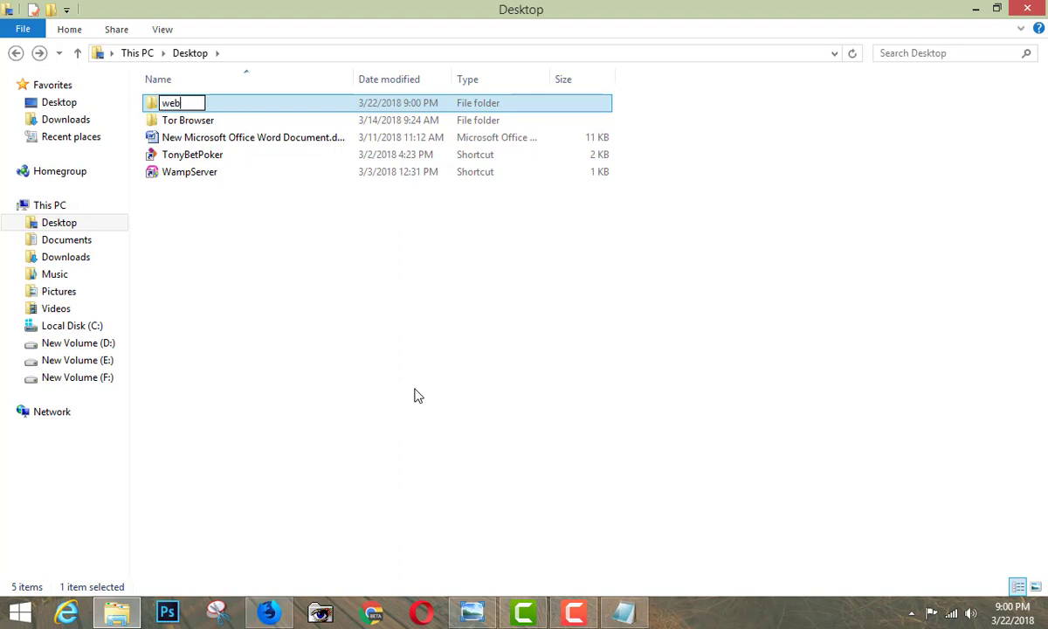
{"action": "type", "text": "01"}
{"action": "left_click", "coordinate": [294, 258]}
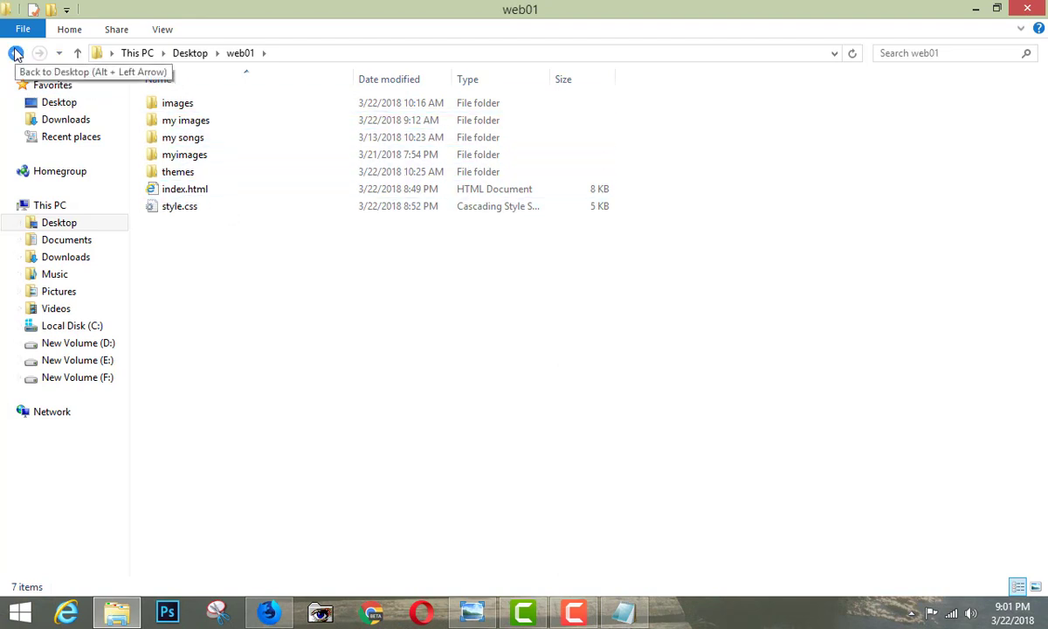
Return to the Desktop listing and select the web01 folder.
{"action": "left_click", "coordinate": [15, 54]}
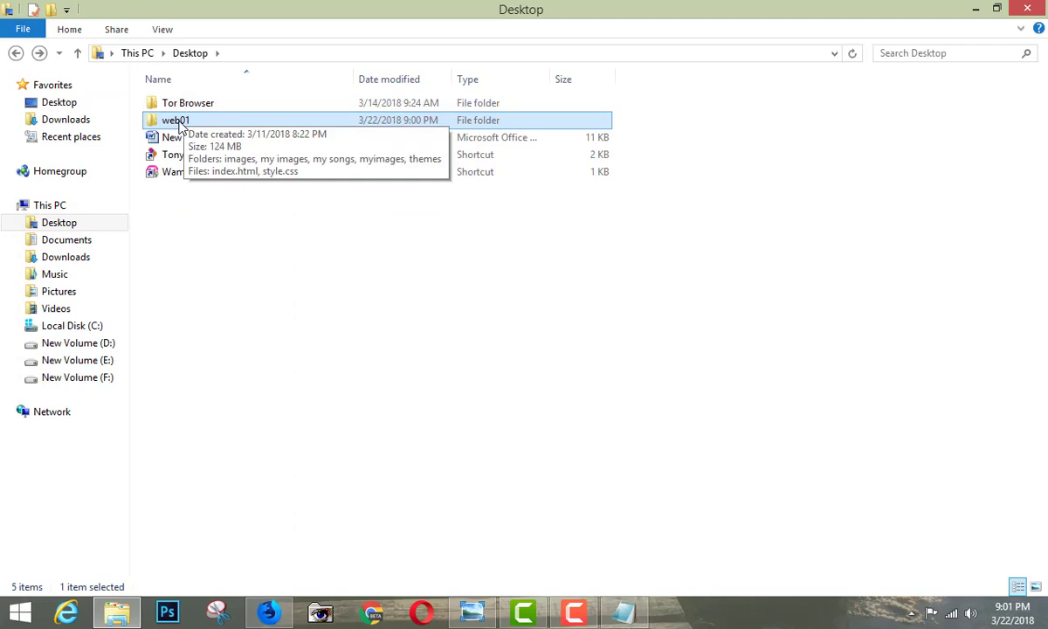
{"action": "left_click", "coordinate": [234, 124]}
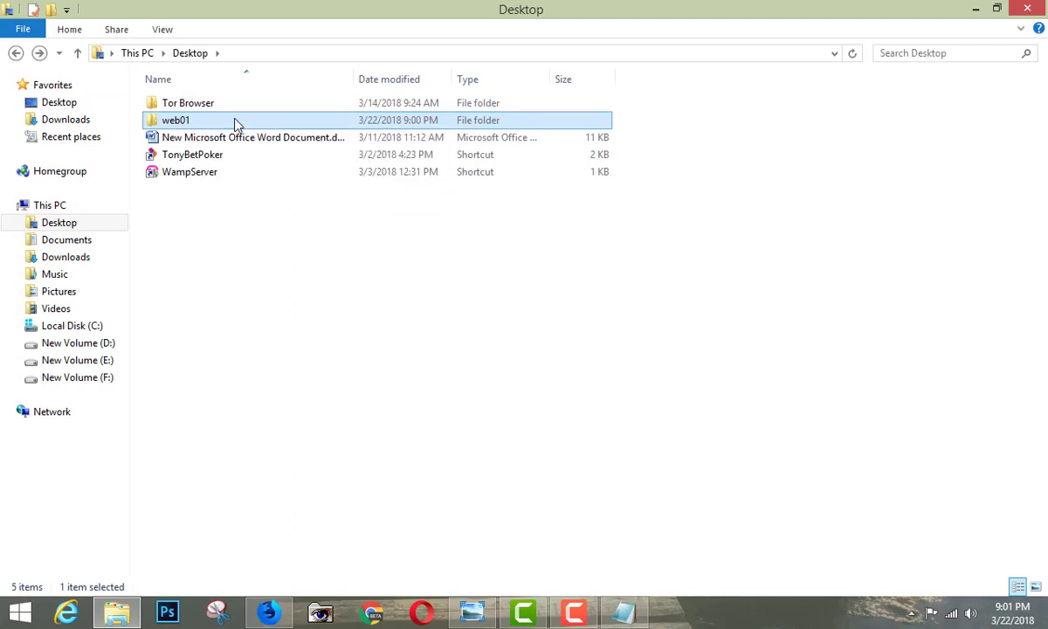
{"action": "left_click", "coordinate": [234, 124]}
{"action": "left_click", "coordinate": [234, 123]}
{"action": "left_click", "coordinate": [355, 255]}
{"action": "left_click", "coordinate": [258, 124]}
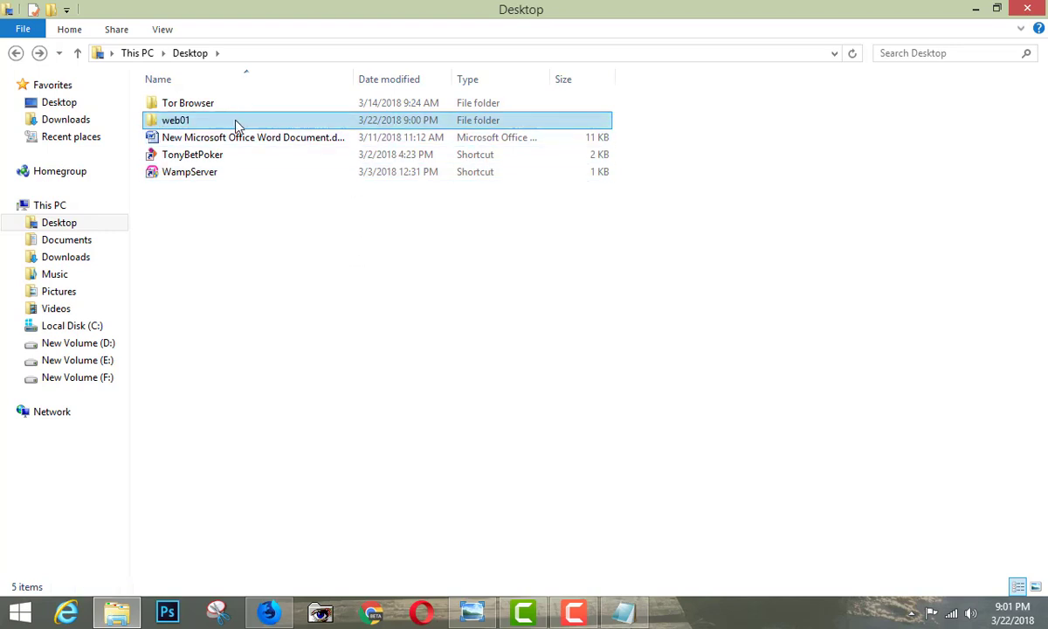
Compress web01 via Send to > Compressed (zipped) folder, keeping the name web01.zip.
{"action": "right_click", "coordinate": [236, 125]}
{"action": "left_click", "coordinate": [508, 407]}
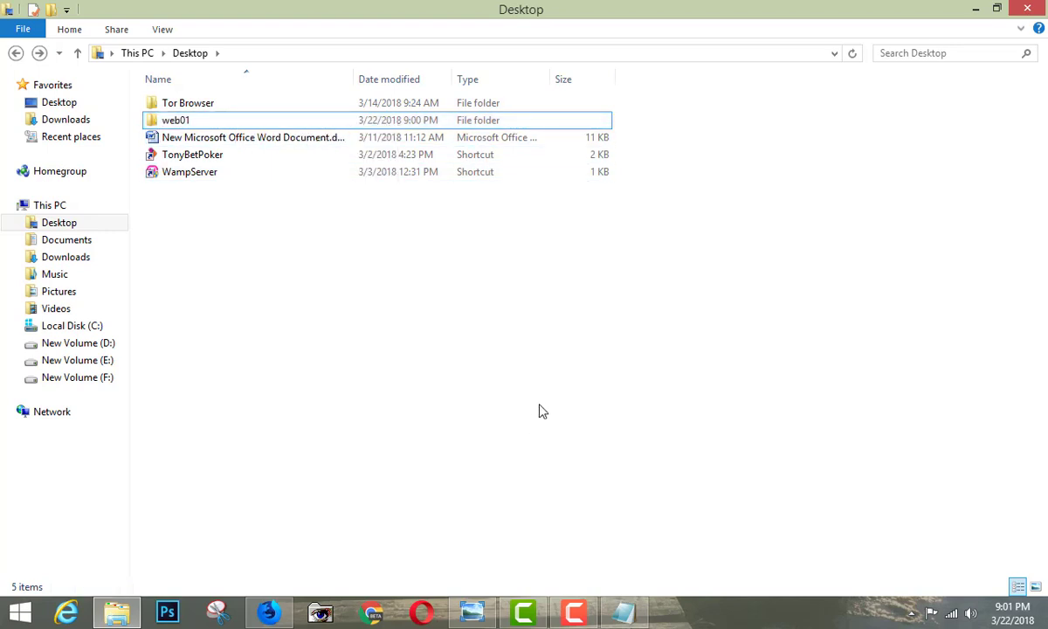
{"action": "left_click", "coordinate": [202, 126]}
{"action": "right_click", "coordinate": [202, 126]}
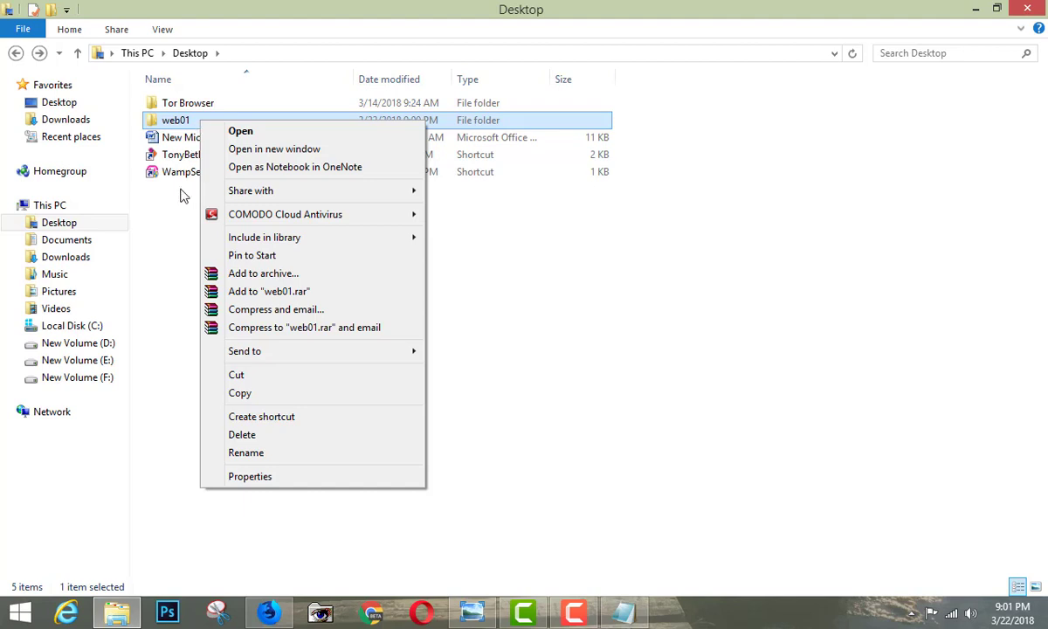
{"action": "mouse_move", "coordinate": [245, 351]}
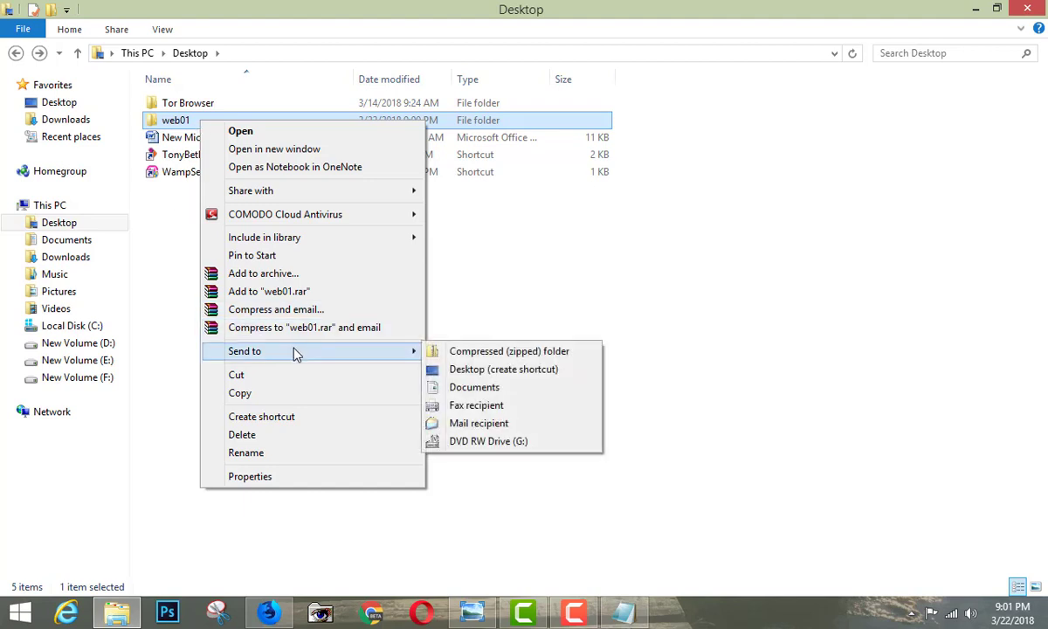
{"action": "left_click", "coordinate": [493, 353]}
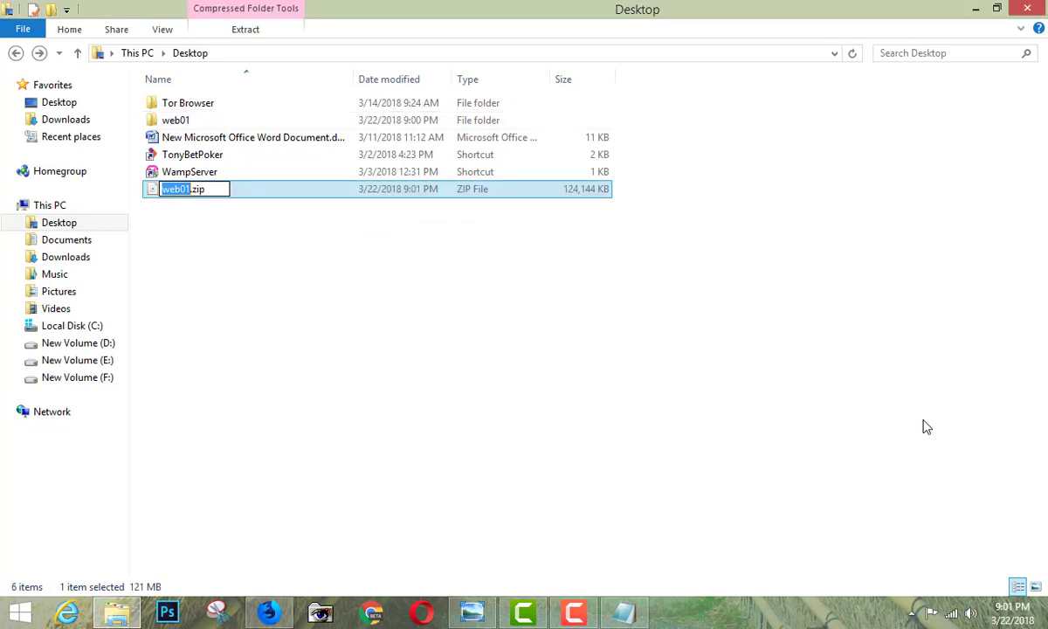
{"action": "left_click", "coordinate": [247, 266]}
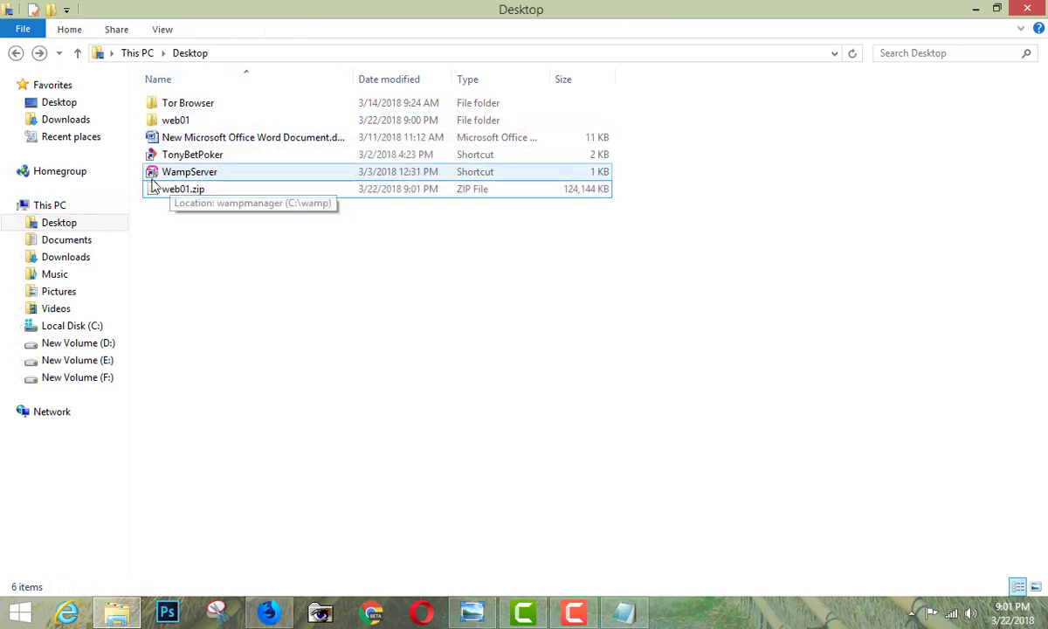
{"action": "left_click", "coordinate": [190, 192]}
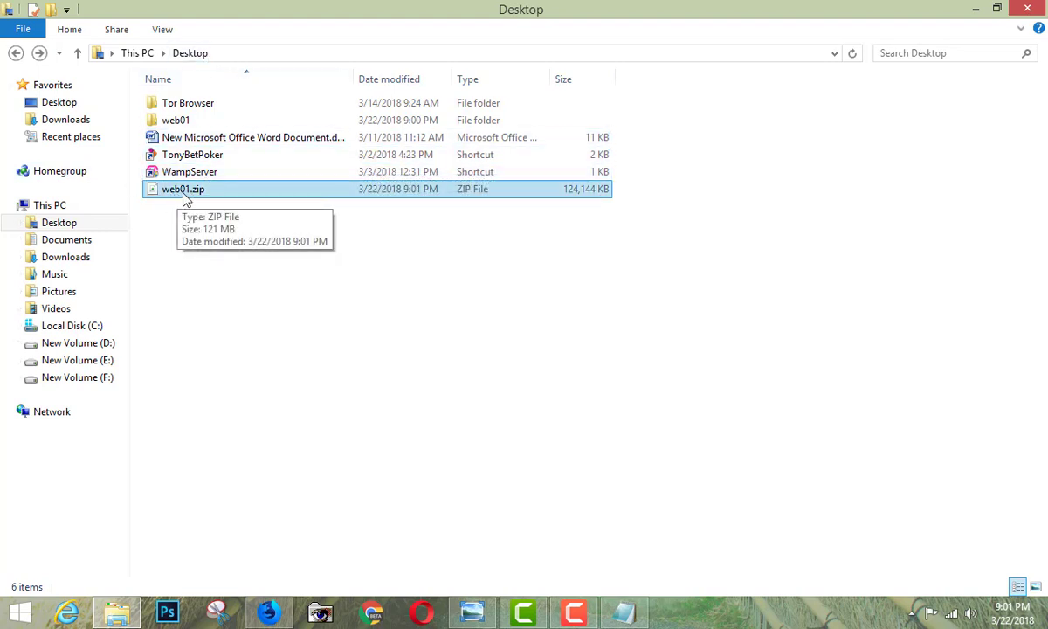
{"action": "left_click", "coordinate": [191, 205]}
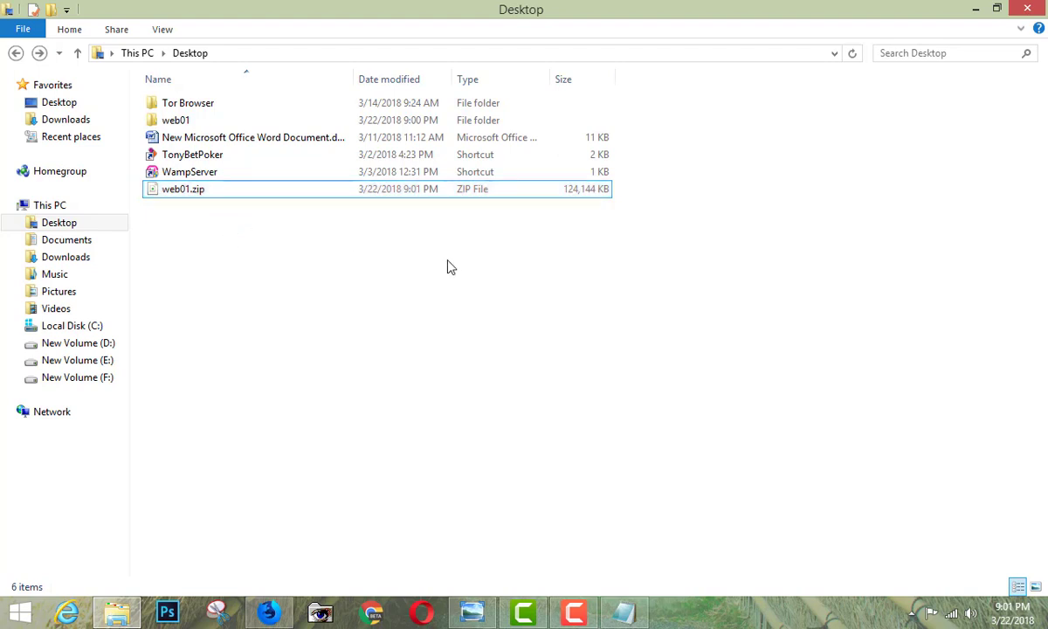
Open cPanel's File Manager and show the contents of public_html.
{"action": "left_click", "coordinate": [268, 611]}
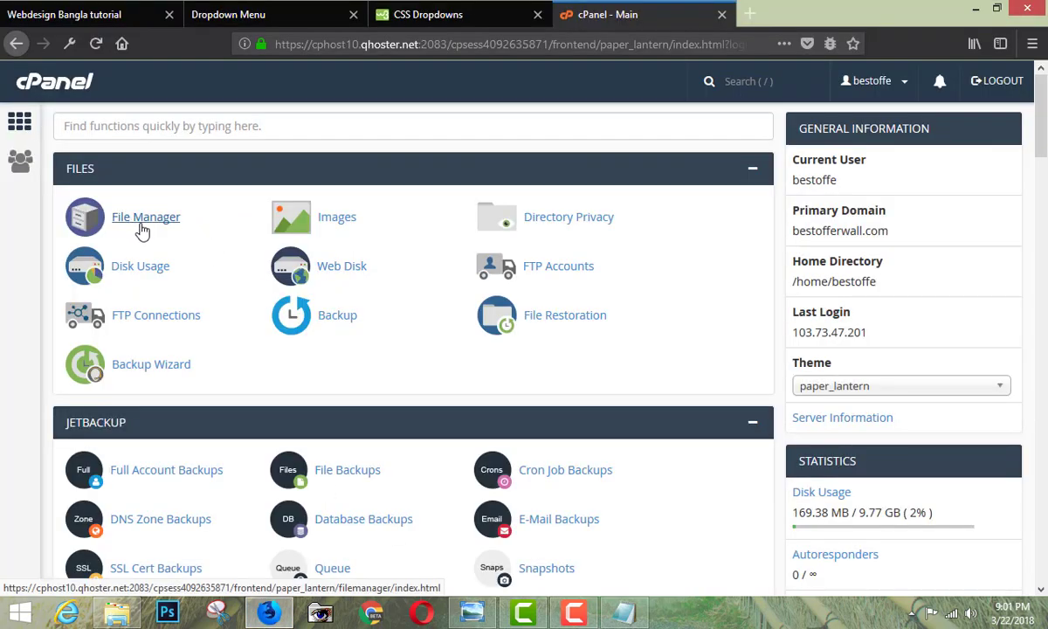
{"action": "left_click", "coordinate": [154, 222]}
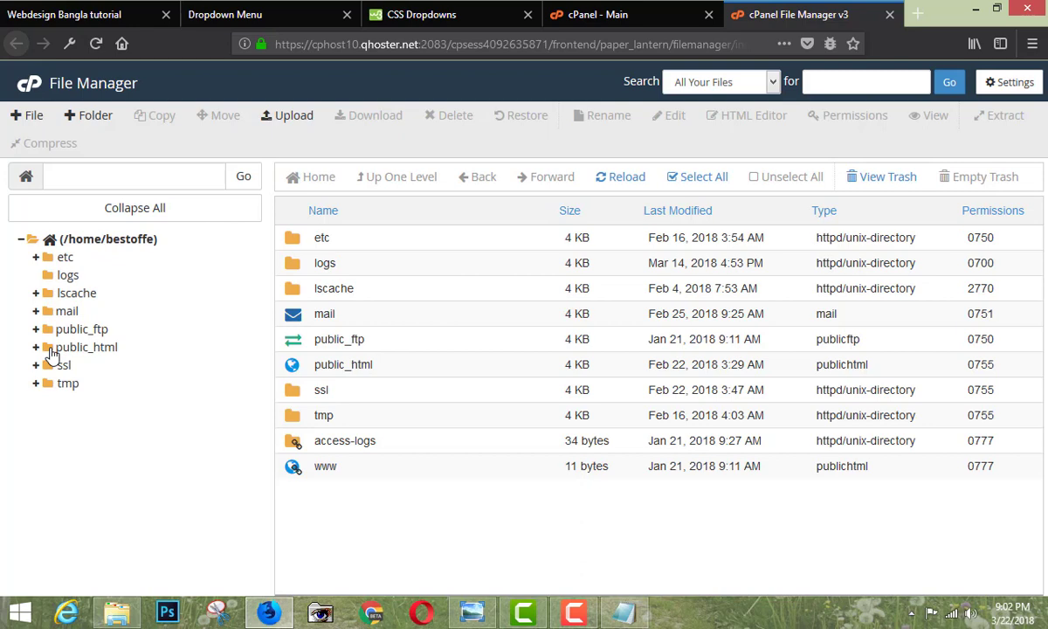
{"action": "left_click", "coordinate": [52, 350]}
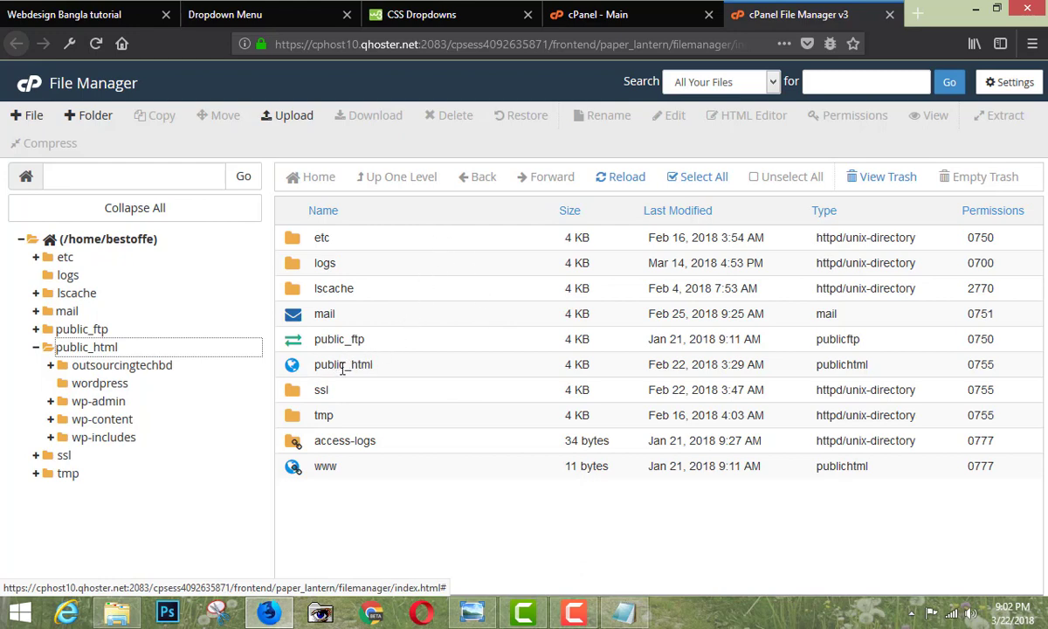
{"action": "left_click", "coordinate": [87, 348]}
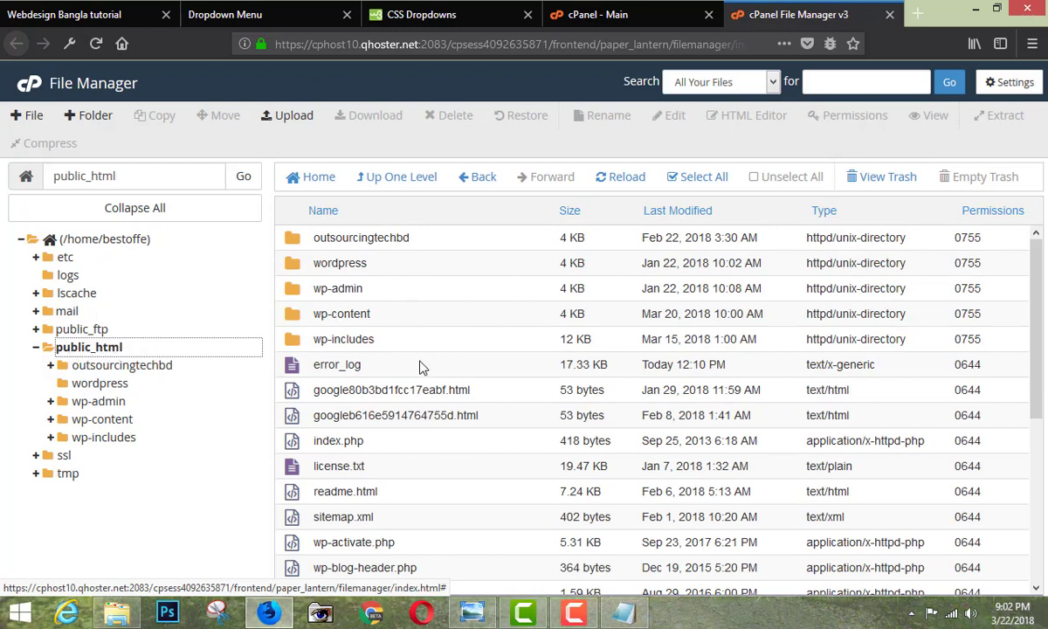
{"action": "scroll", "coordinate": [386, 276], "scroll_direction": "down", "scroll_amount": 2}
{"action": "scroll", "coordinate": [383, 280], "scroll_direction": "down", "scroll_amount": 2}
{"action": "scroll", "coordinate": [383, 280], "scroll_direction": "up", "scroll_amount": 4}
{"action": "scroll", "coordinate": [541, 340], "scroll_direction": "down", "scroll_amount": 1}
{"action": "scroll", "coordinate": [576, 353], "scroll_direction": "down", "scroll_amount": 5}
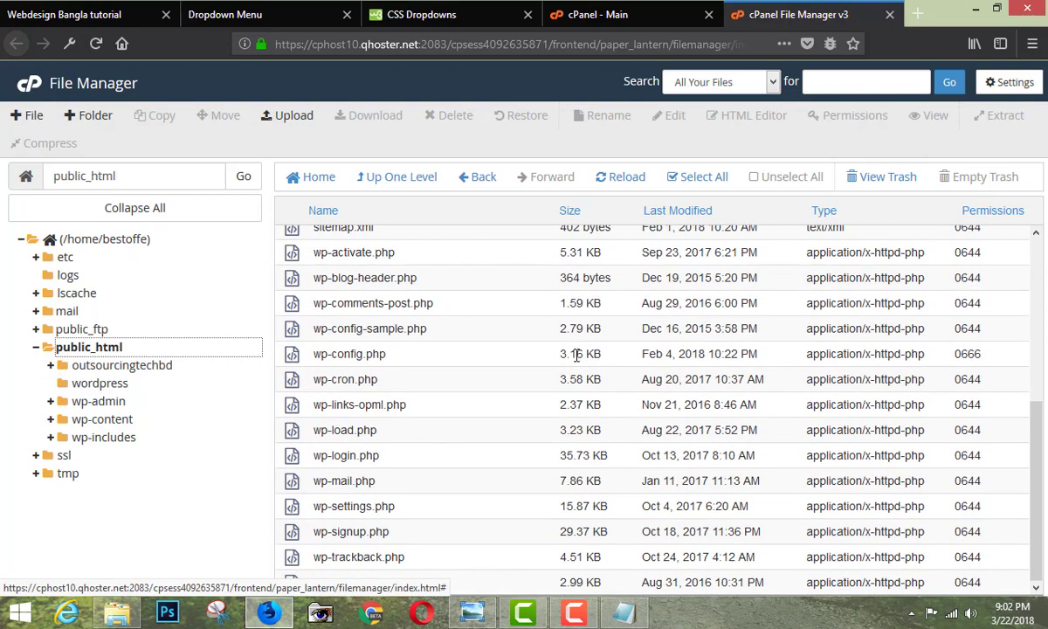
{"action": "scroll", "coordinate": [576, 353], "scroll_direction": "up", "scroll_amount": 2}
{"action": "scroll", "coordinate": [577, 293], "scroll_direction": "up", "scroll_amount": 3}
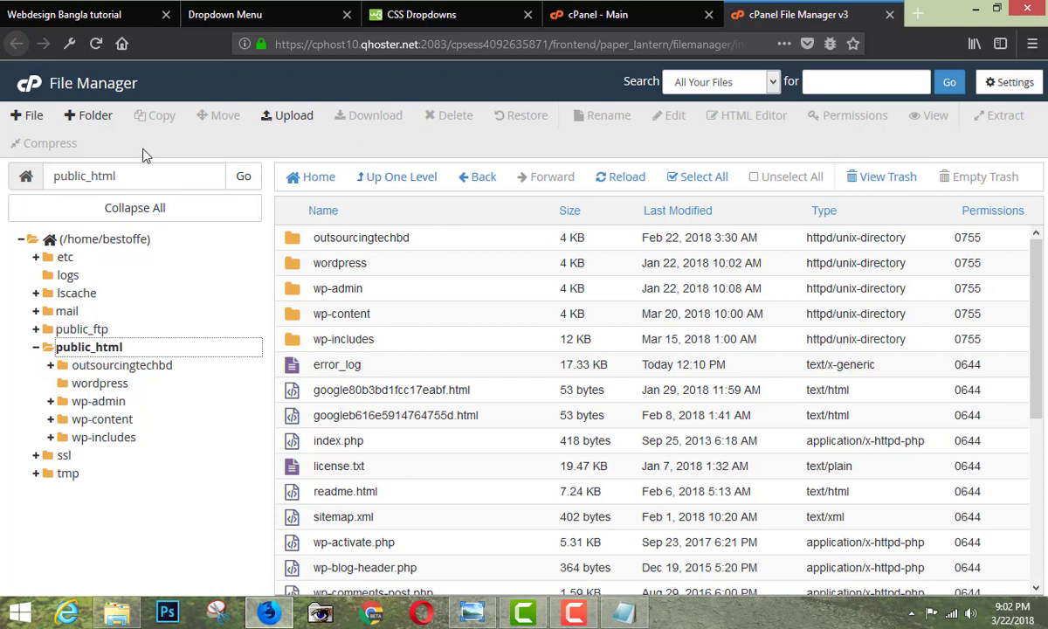
Glance at the home directory, then reselect public_html and open its Upload page.
{"action": "double_click", "coordinate": [83, 176]}
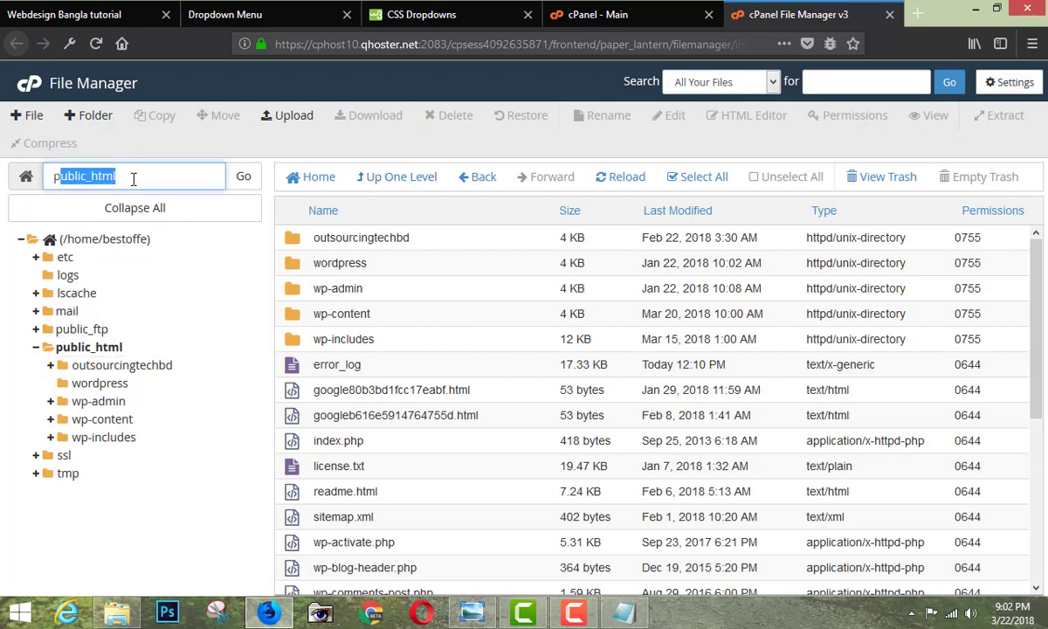
{"action": "left_click", "coordinate": [197, 235]}
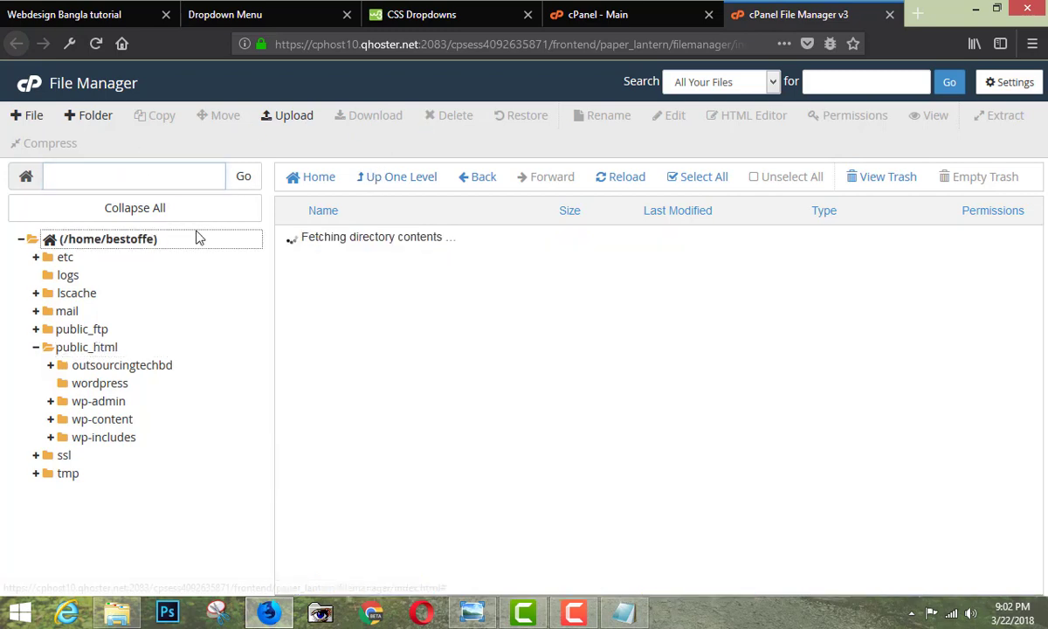
{"action": "left_click", "coordinate": [83, 346]}
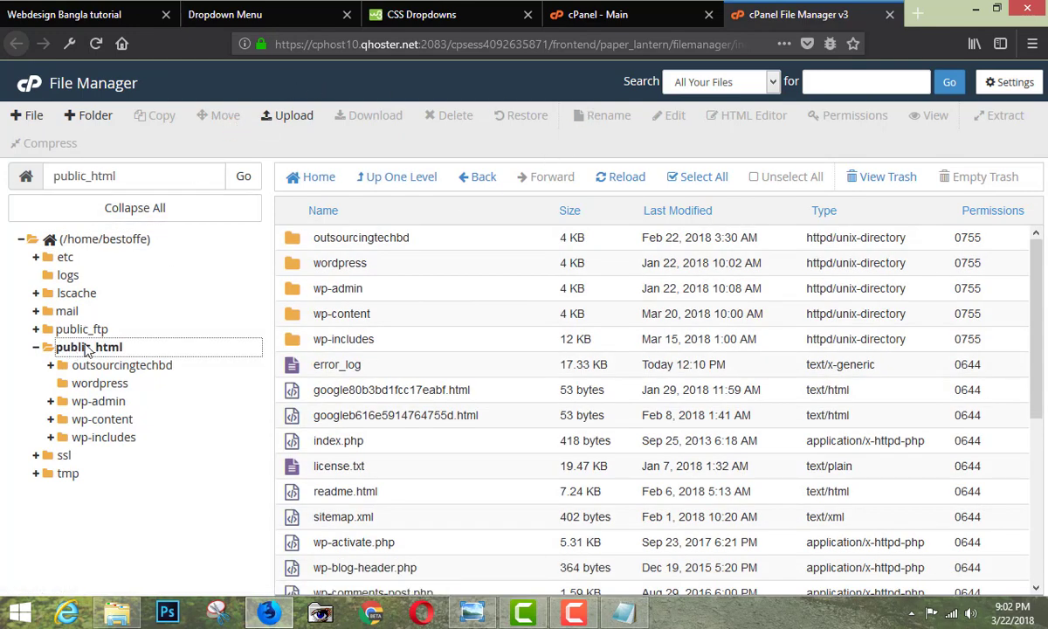
{"action": "left_click", "coordinate": [291, 118]}
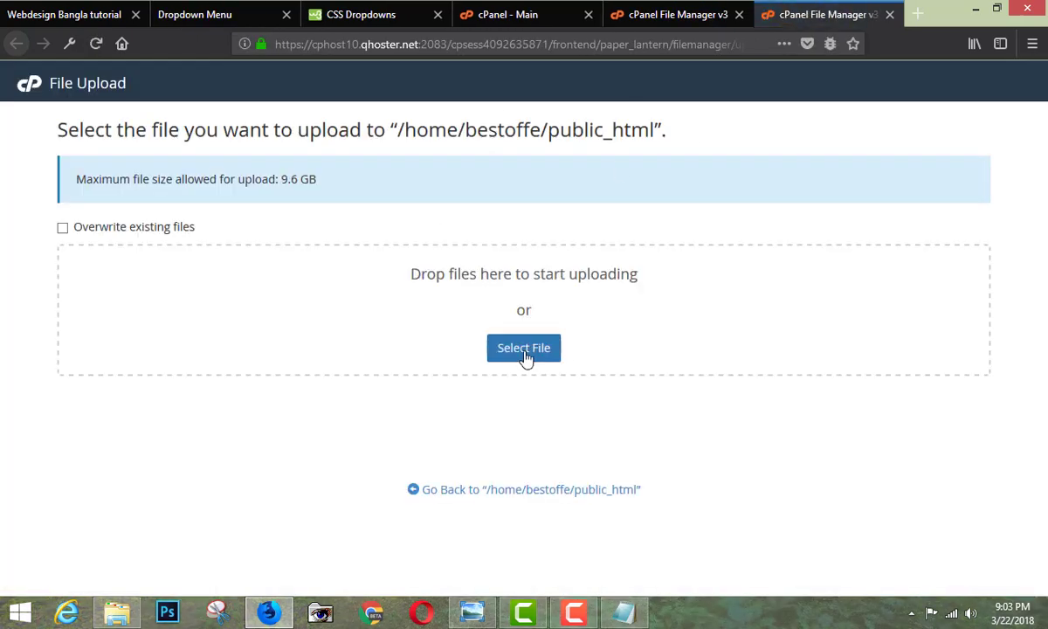
Choose web01.zip from the Desktop in the file picker to start uploading it.
{"action": "left_click", "coordinate": [524, 349]}
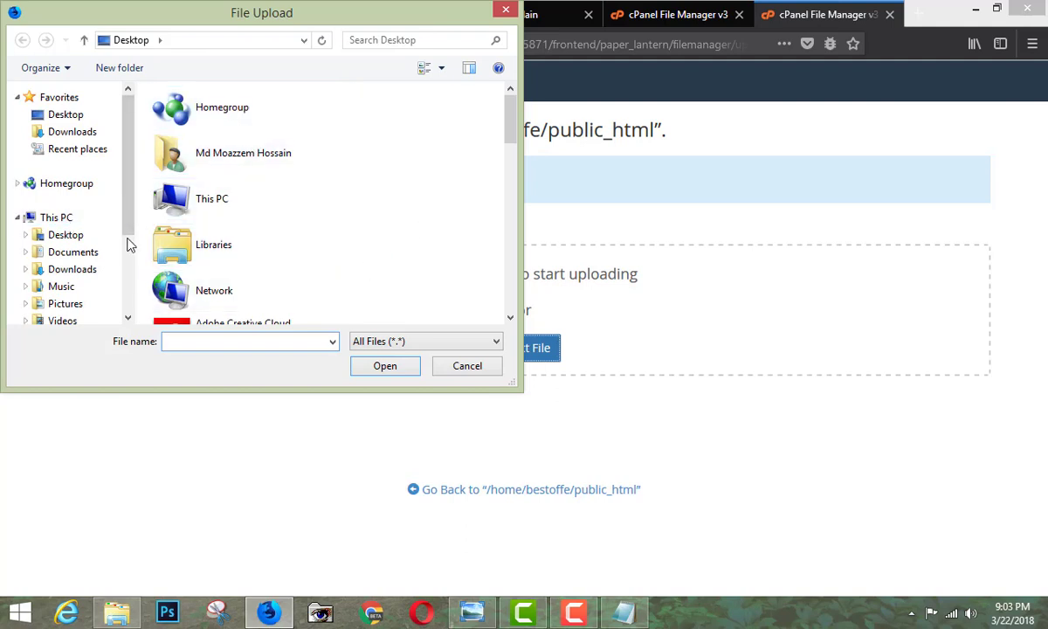
{"action": "left_click", "coordinate": [64, 235]}
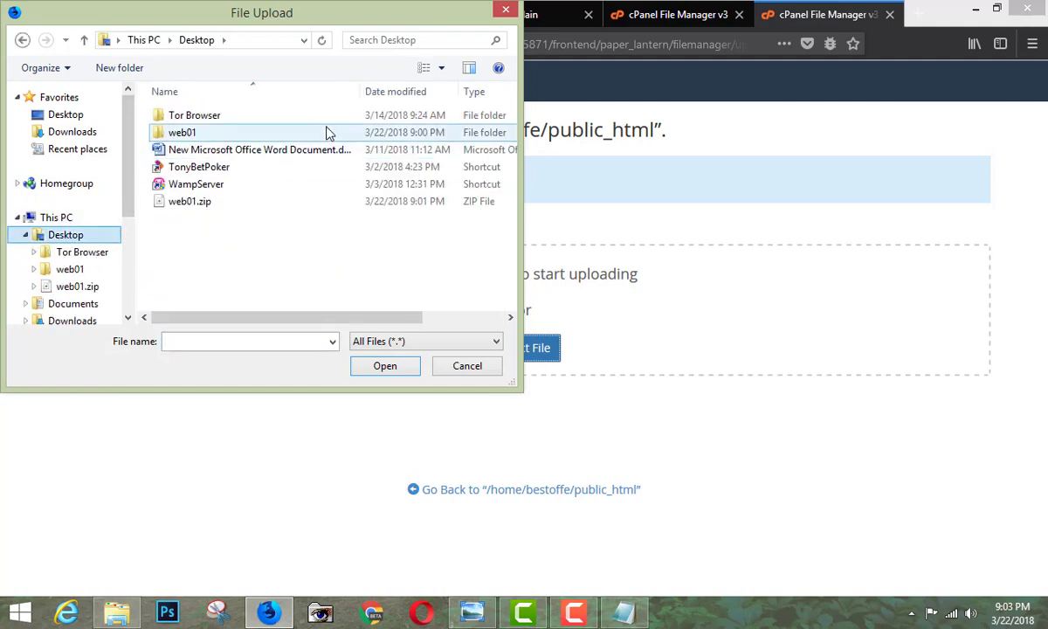
{"action": "double_click", "coordinate": [184, 202]}
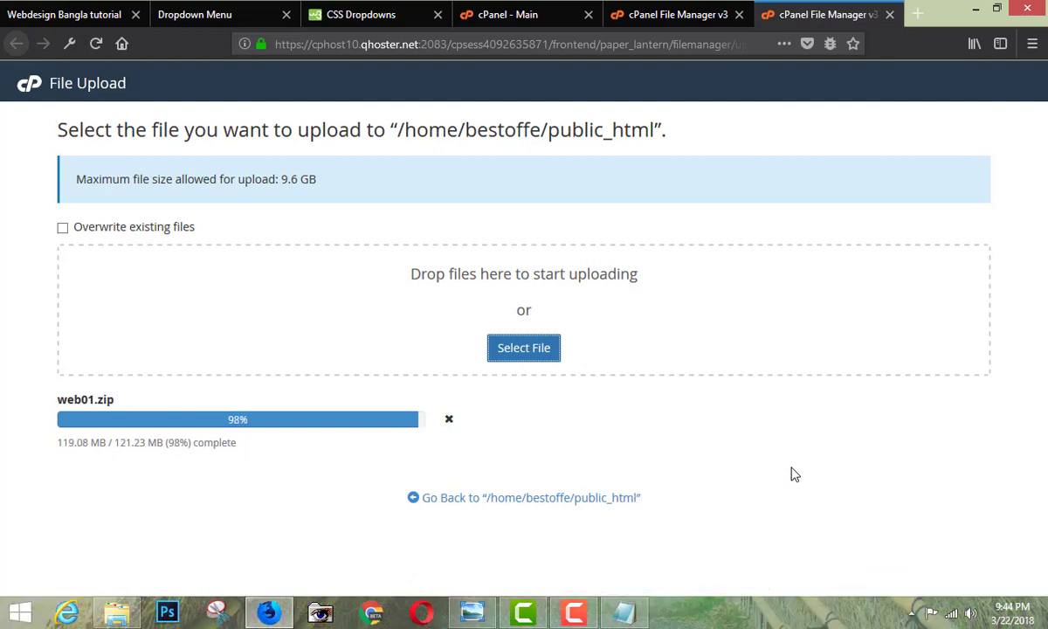
Wait while the web01.zip upload climbs to 99% (120.42 of 121.23 MB).
{"action": "left_click", "coordinate": [582, 615]}
{"action": "left_click", "coordinate": [576, 614]}
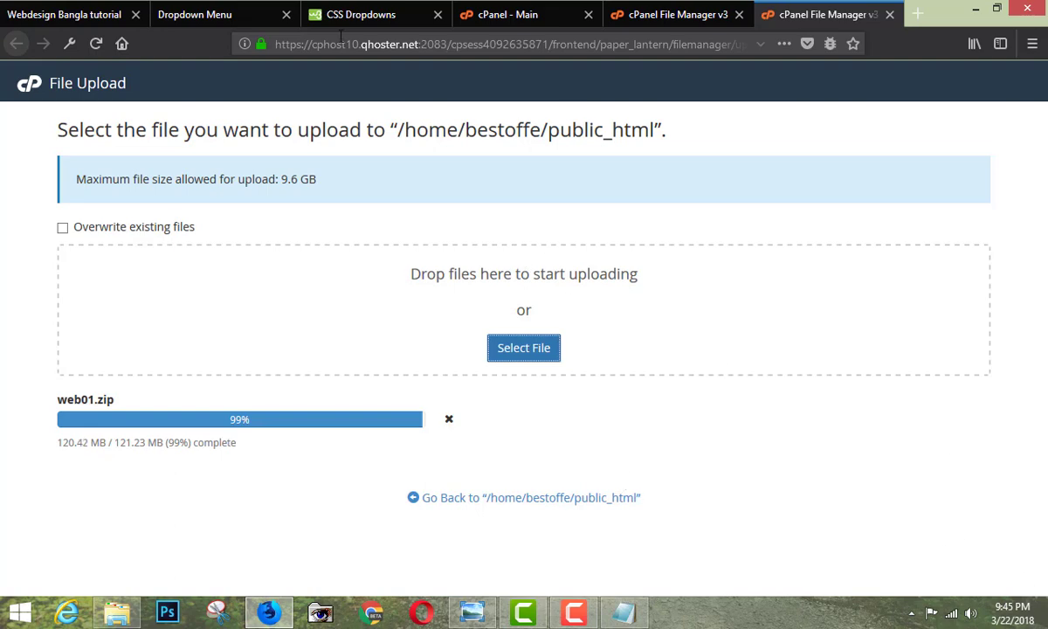
Look over the local website tab, then check the web01.zip upload progress.
{"action": "left_click", "coordinate": [97, 14]}
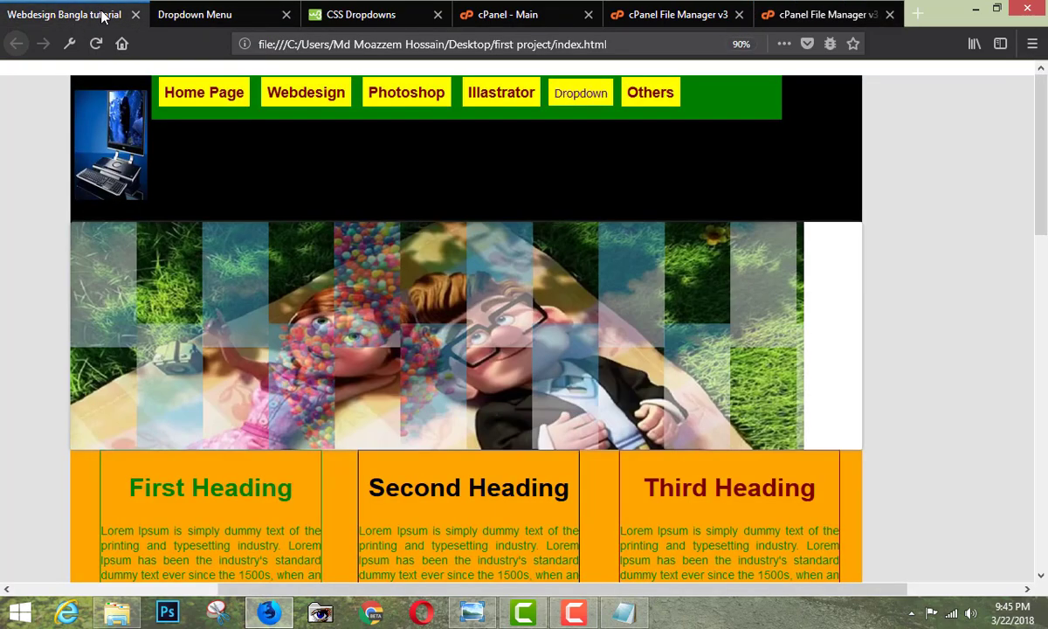
{"action": "scroll", "coordinate": [496, 255], "scroll_direction": "down", "scroll_amount": 4}
{"action": "scroll", "coordinate": [496, 255], "scroll_direction": "up", "scroll_amount": 4}
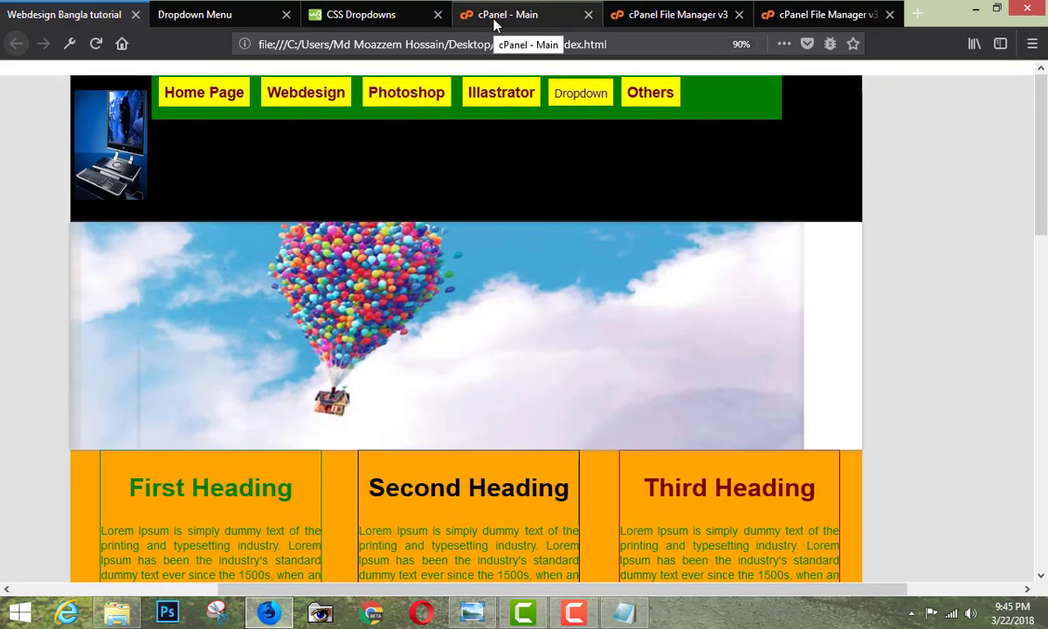
{"action": "left_click", "coordinate": [535, 21]}
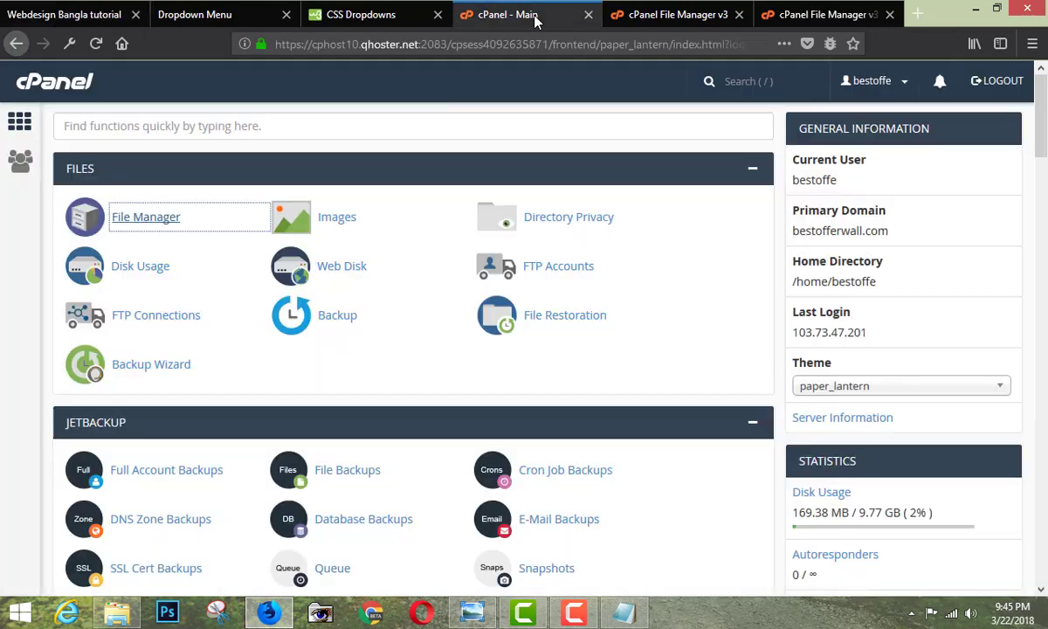
{"action": "left_click", "coordinate": [670, 17]}
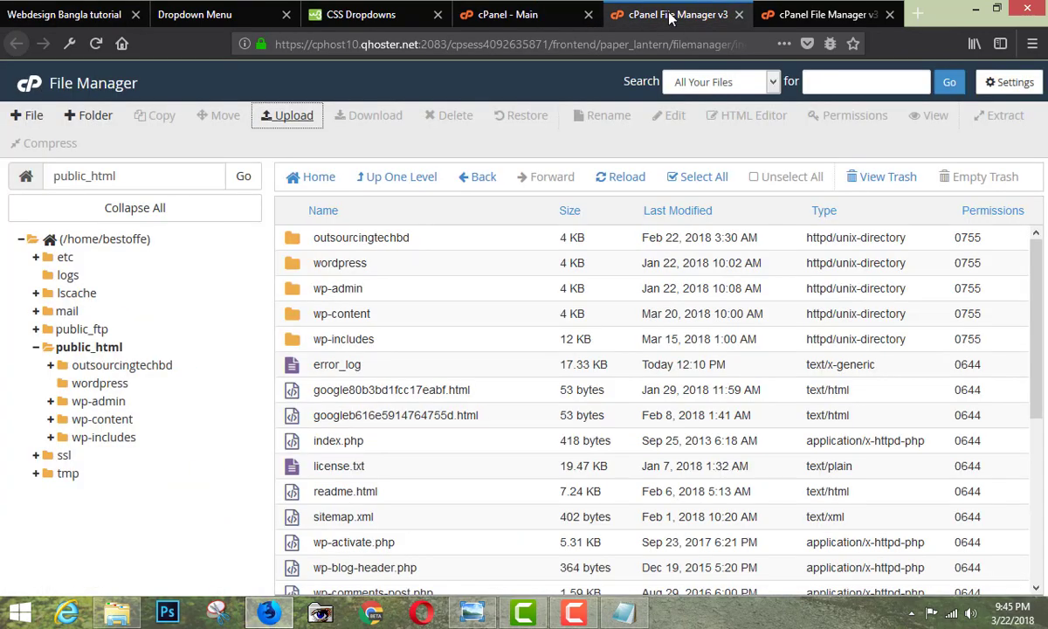
{"action": "left_click", "coordinate": [752, 14]}
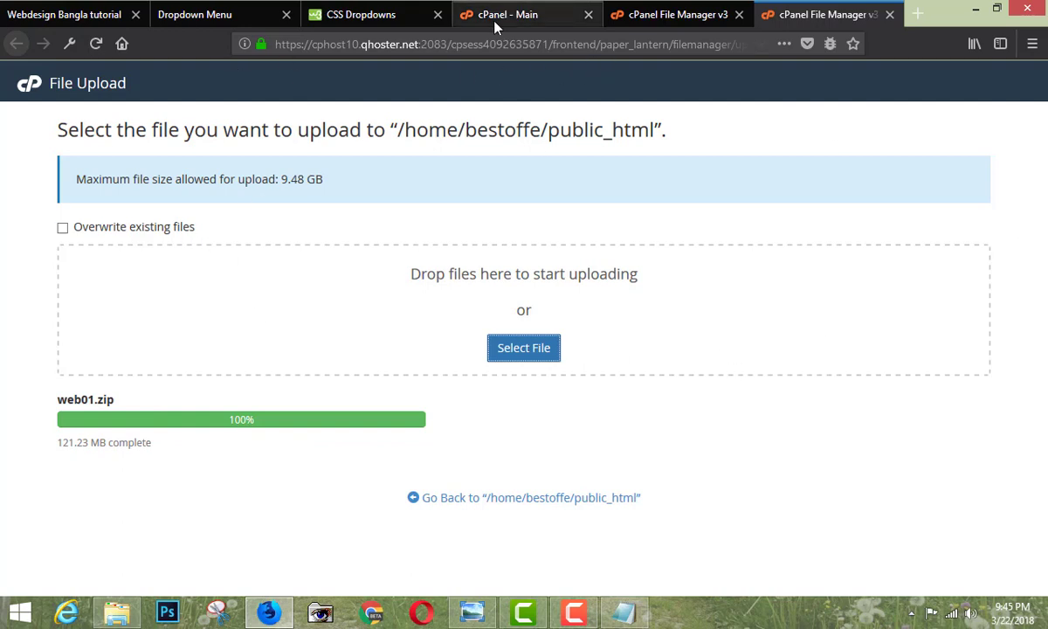
Return to the public_html file listing and scroll through its WordPress files.
{"action": "left_click", "coordinate": [563, 21]}
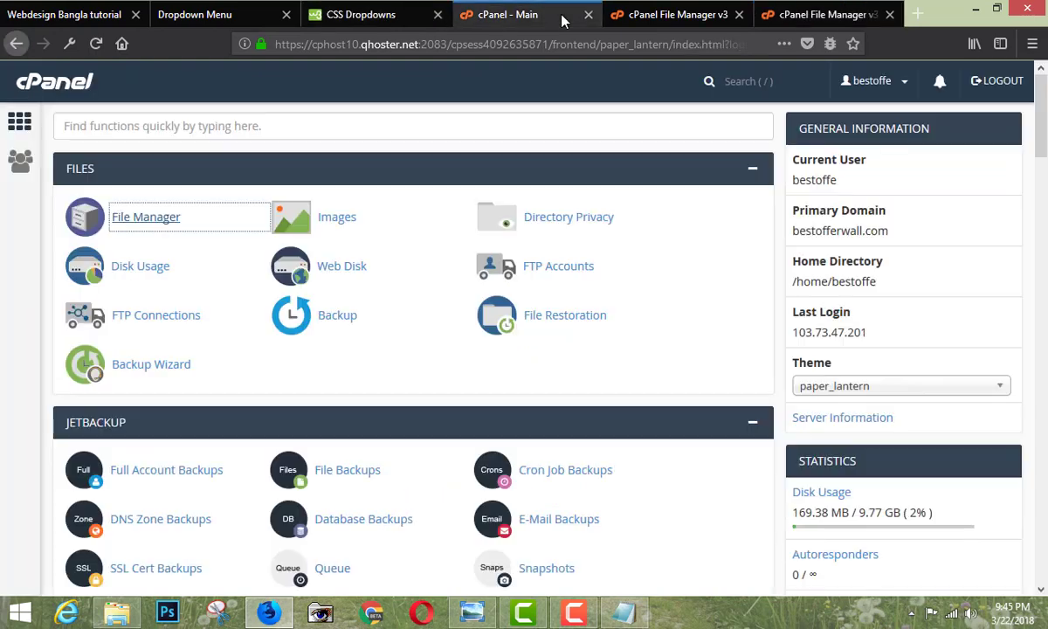
{"action": "left_click", "coordinate": [649, 26]}
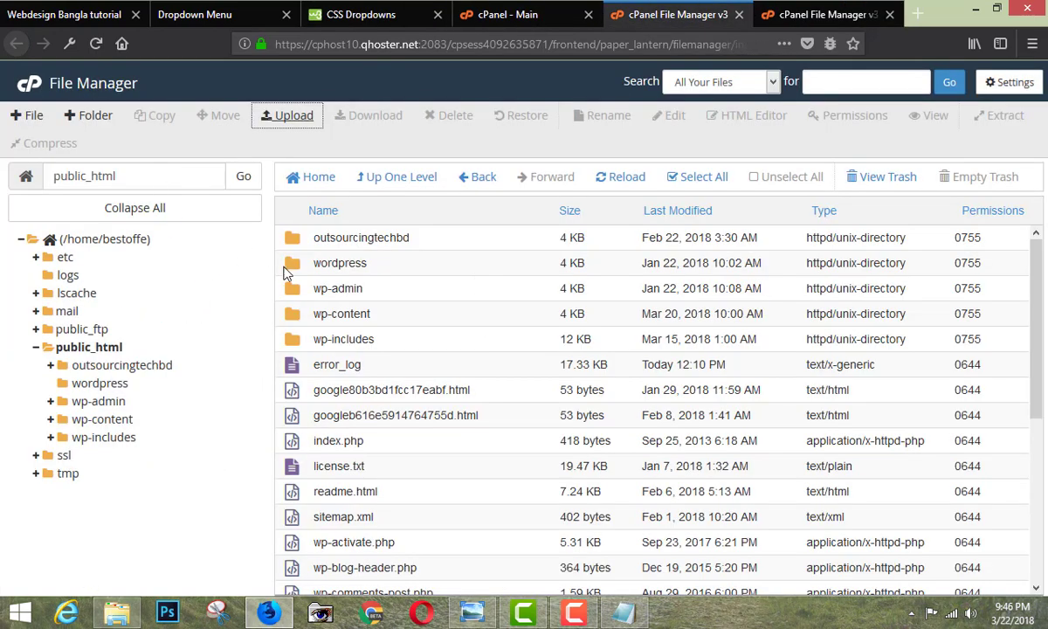
{"action": "scroll", "coordinate": [380, 286], "scroll_direction": "down", "scroll_amount": 5}
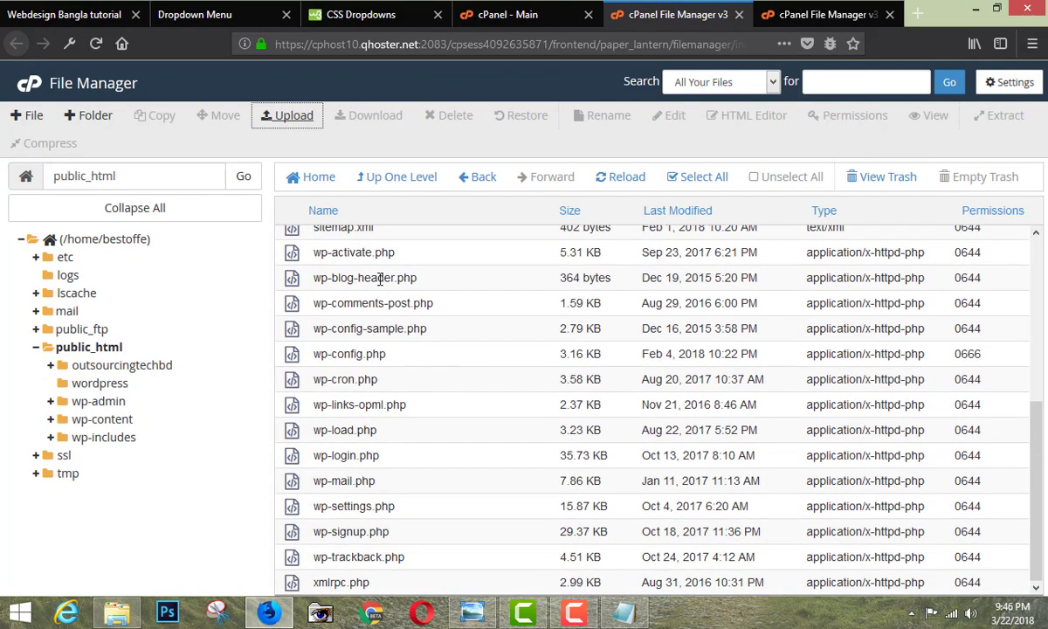
{"action": "scroll", "coordinate": [380, 279], "scroll_direction": "up", "scroll_amount": 5}
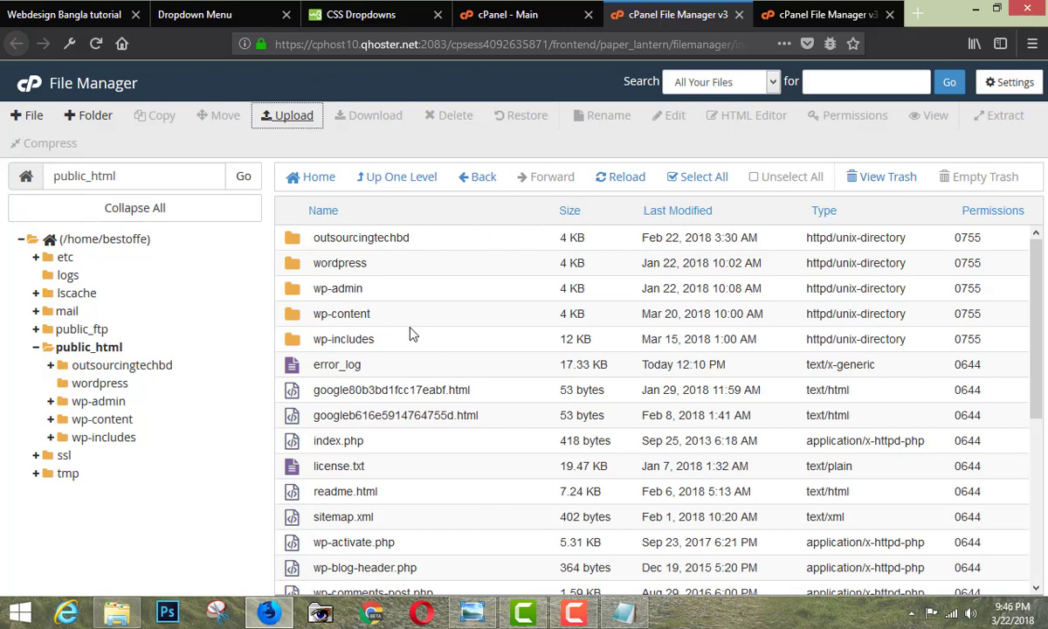
{"action": "scroll", "coordinate": [379, 329], "scroll_direction": "down", "scroll_amount": 2}
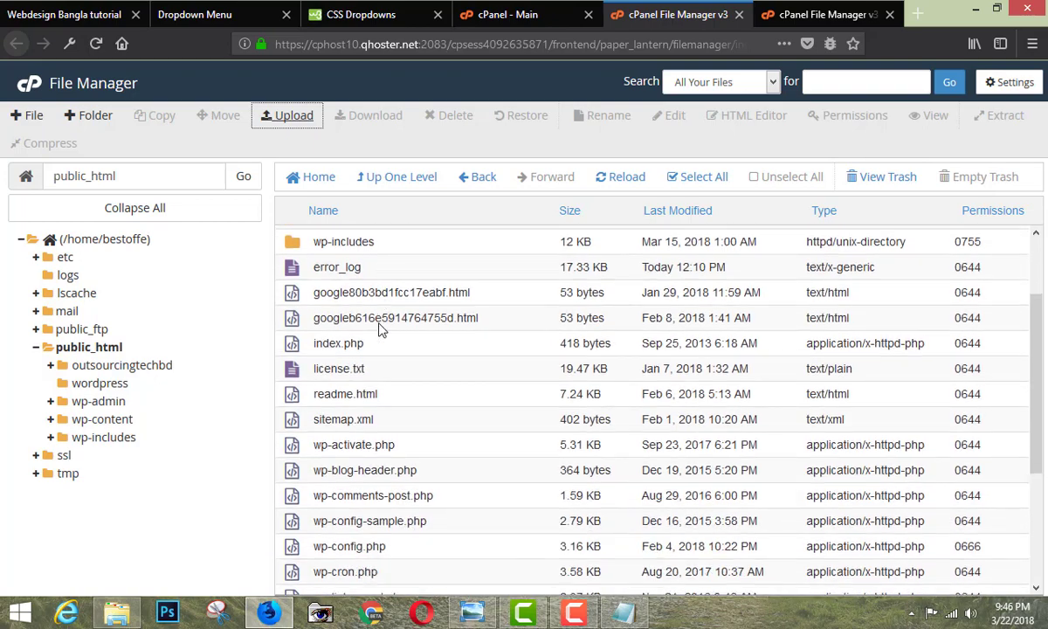
{"action": "scroll", "coordinate": [379, 329], "scroll_direction": "down", "scroll_amount": 2}
{"action": "scroll", "coordinate": [379, 329], "scroll_direction": "up", "scroll_amount": 4}
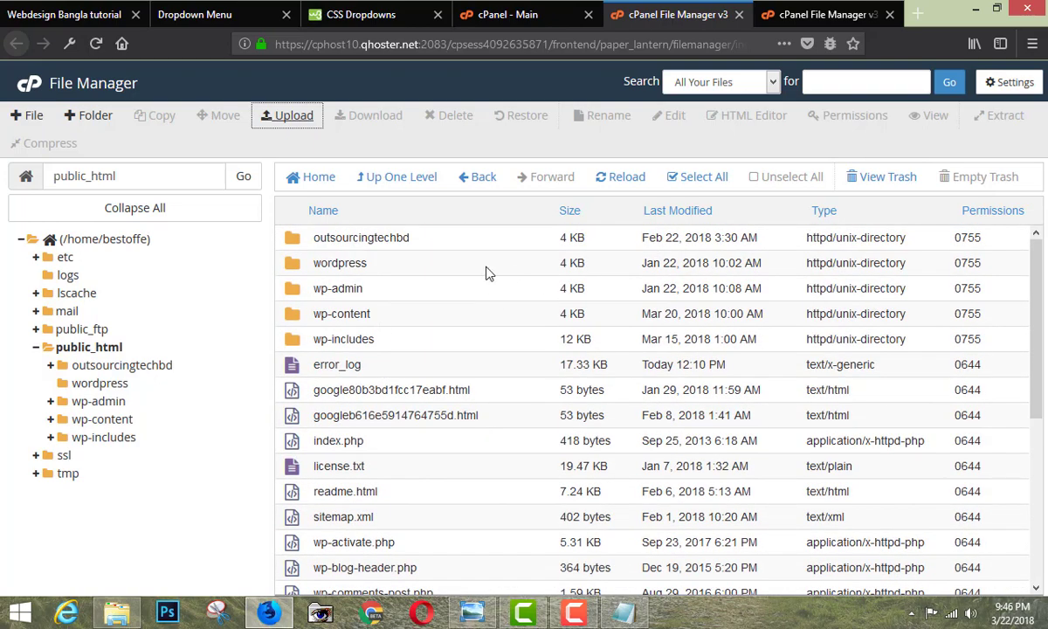
Confirm web01.zip finished uploading and go back to /home/bestoffe/public_html to see it listed.
{"action": "left_click", "coordinate": [825, 14]}
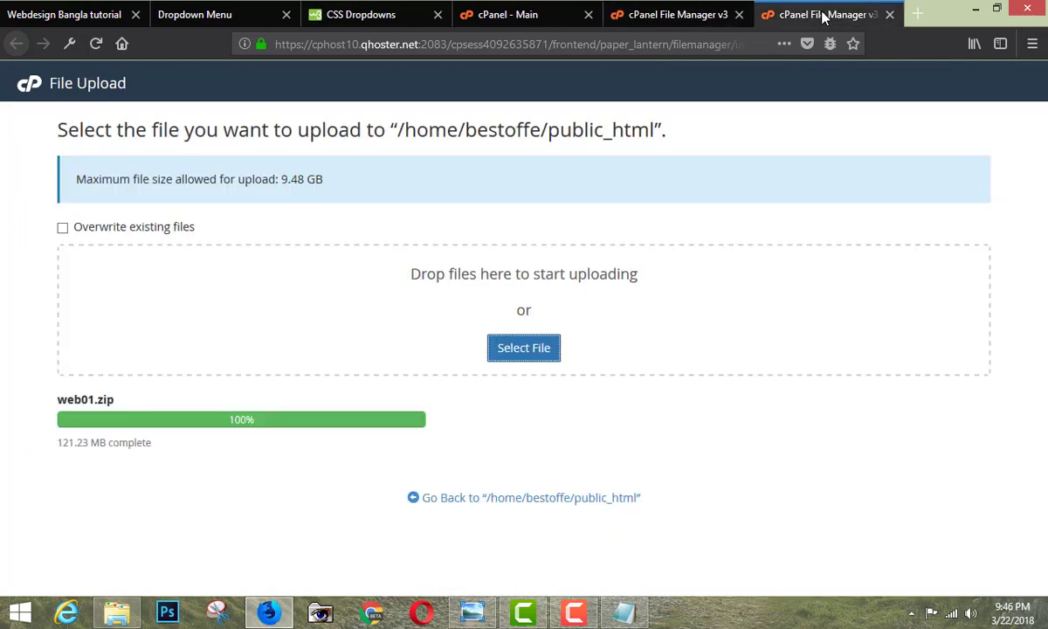
{"action": "left_click", "coordinate": [531, 502]}
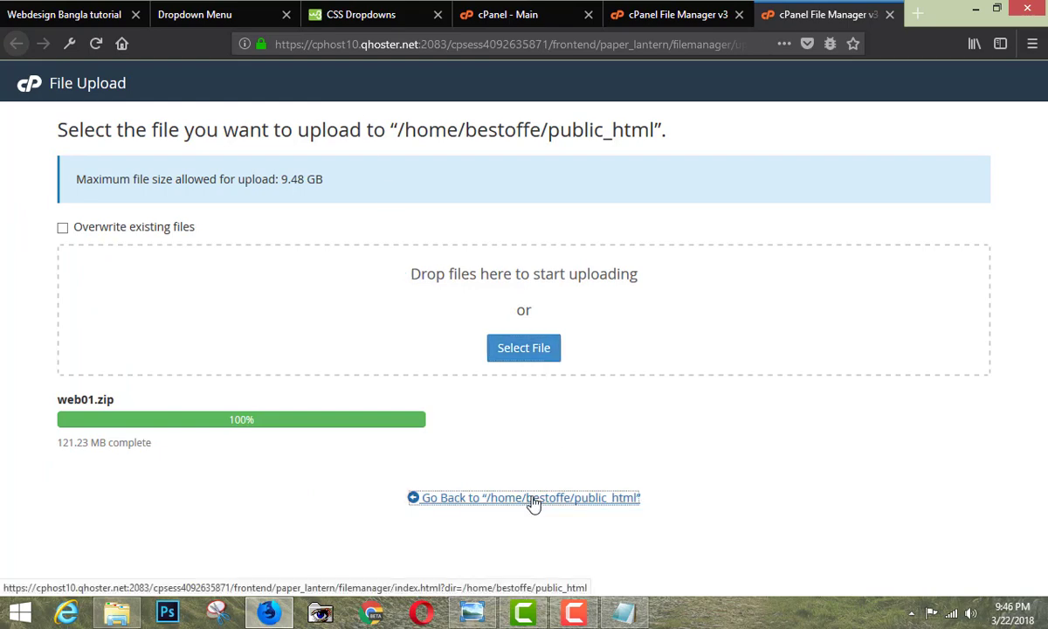
{"action": "left_click", "coordinate": [531, 500]}
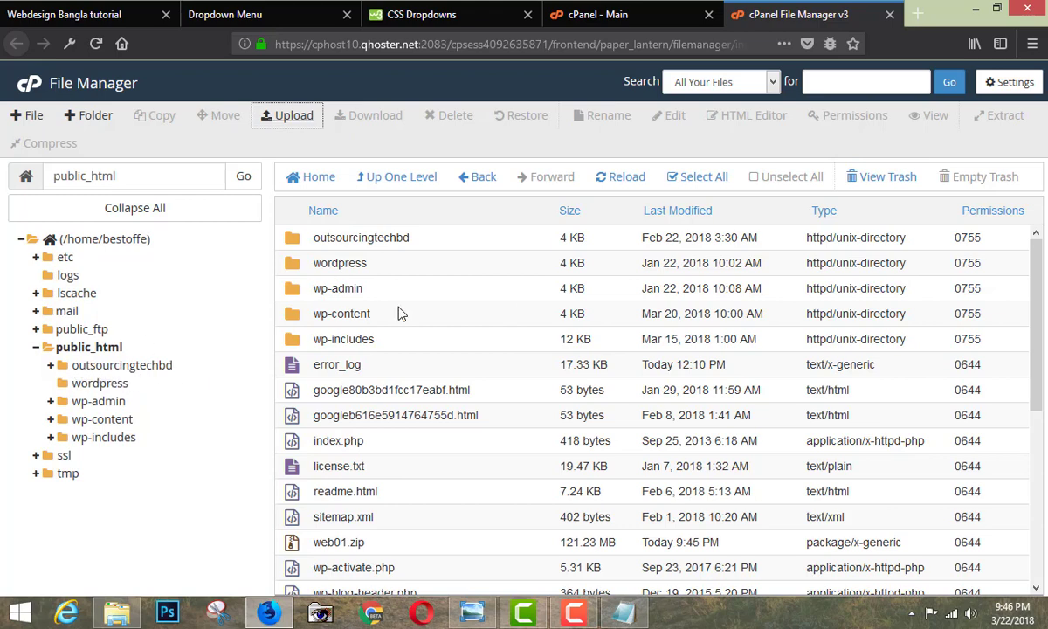
{"action": "scroll", "coordinate": [395, 297], "scroll_direction": "down", "scroll_amount": 5}
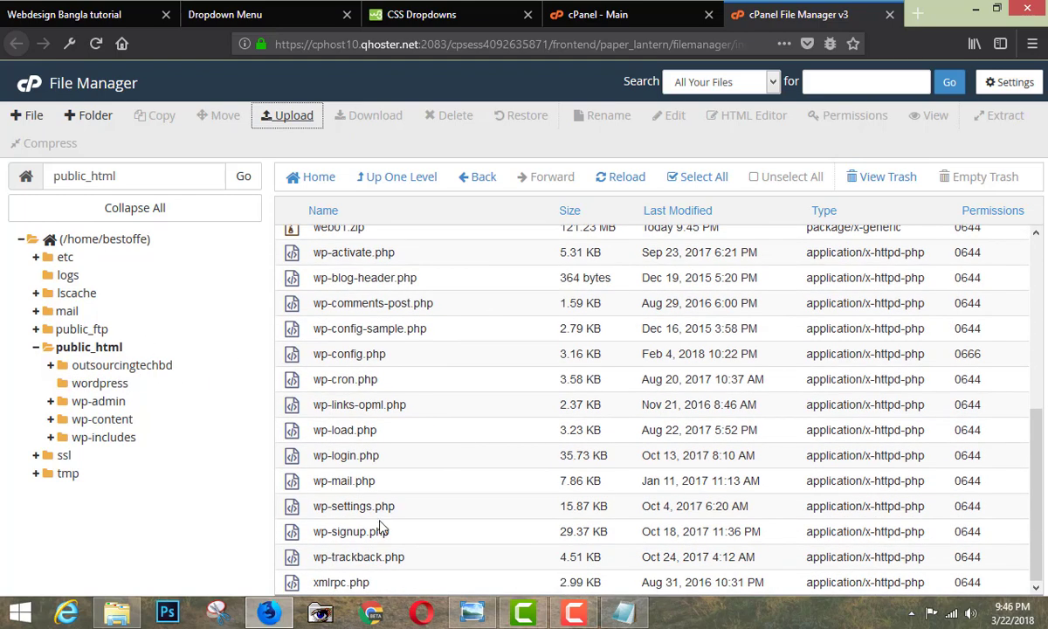
{"action": "scroll", "coordinate": [371, 430], "scroll_direction": "up", "scroll_amount": 5}
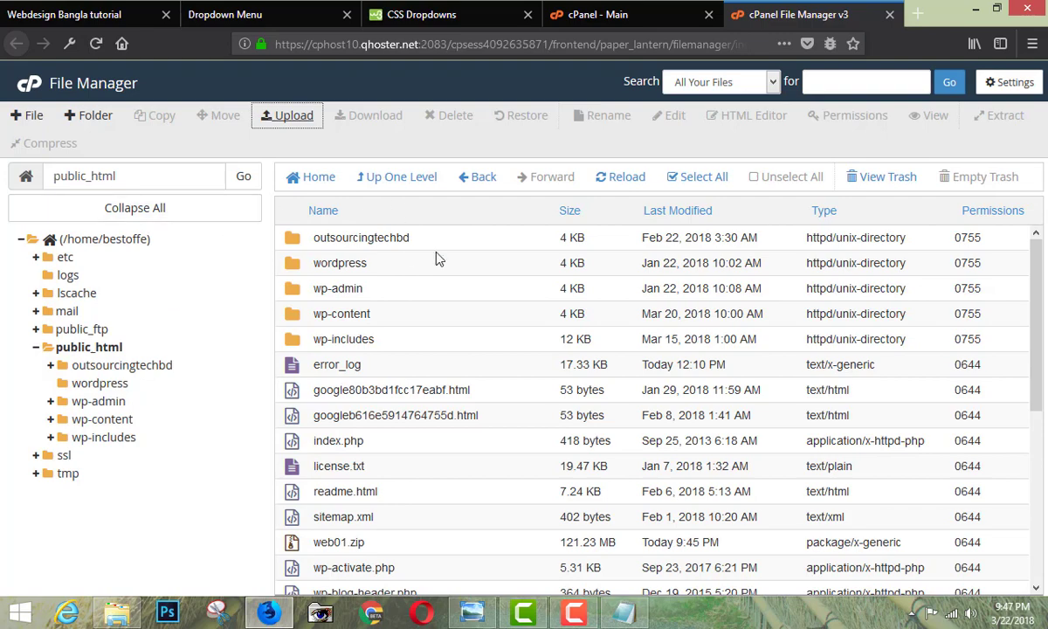
{"action": "scroll", "coordinate": [433, 262], "scroll_direction": "down", "scroll_amount": 5}
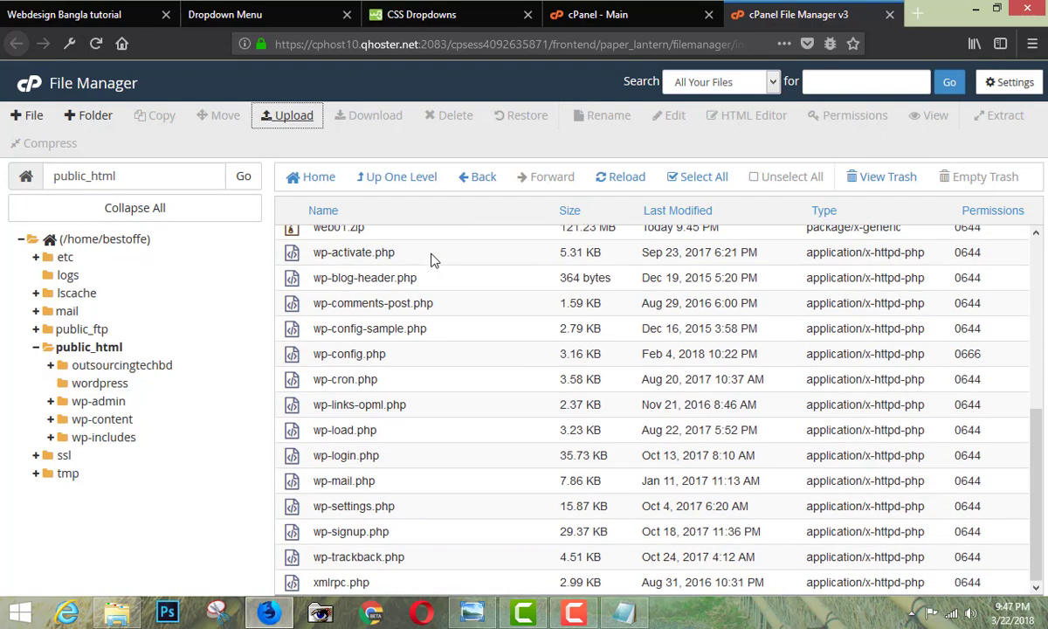
{"action": "scroll", "coordinate": [432, 259], "scroll_direction": "up", "scroll_amount": 5}
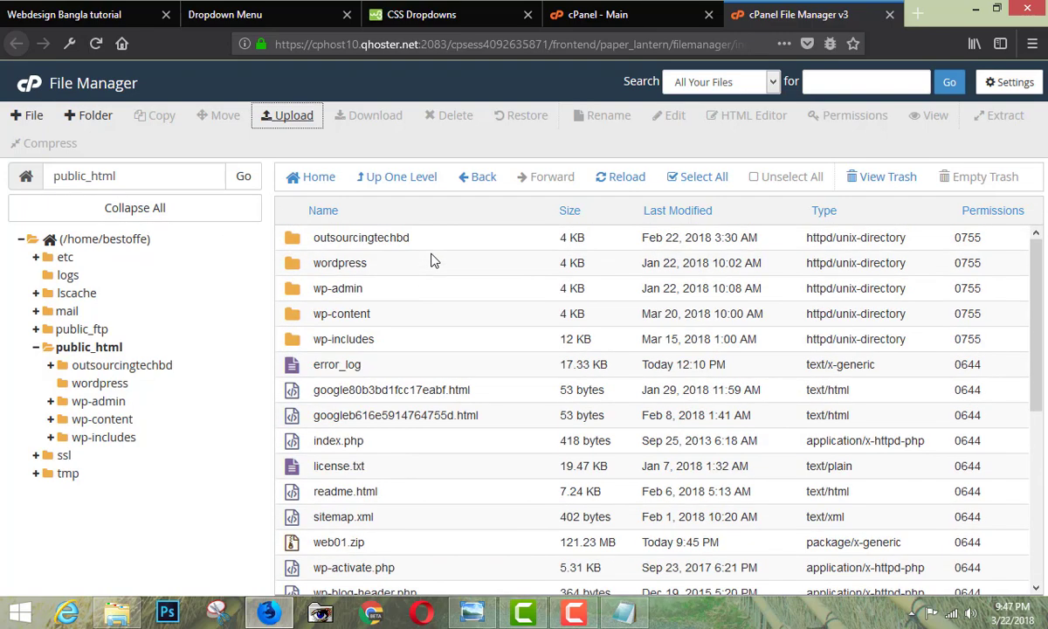
{"action": "left_click", "coordinate": [95, 120]}
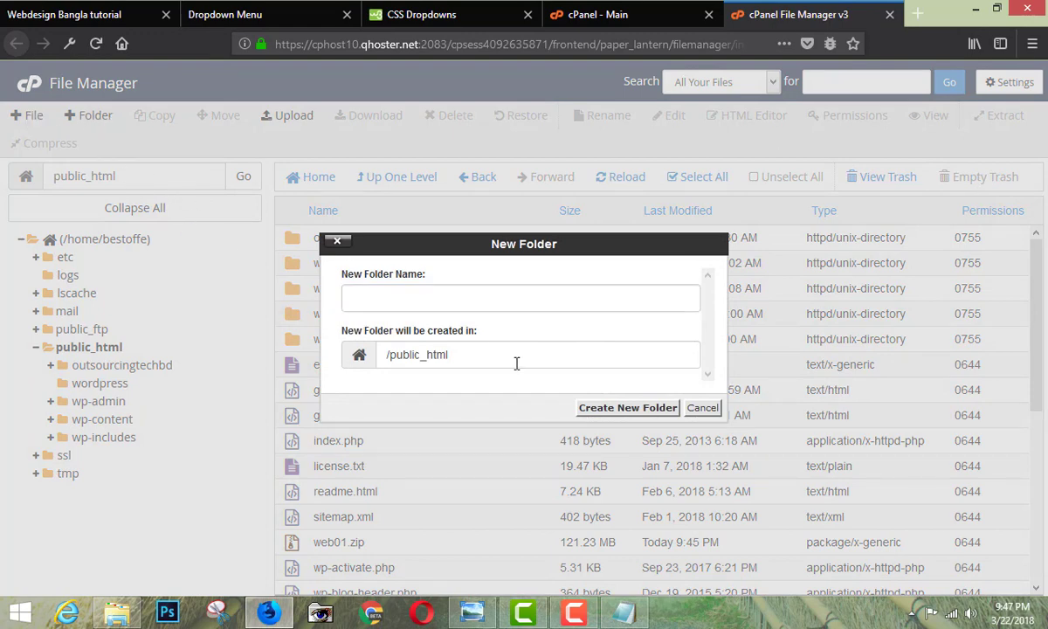
{"action": "left_click", "coordinate": [702, 408]}
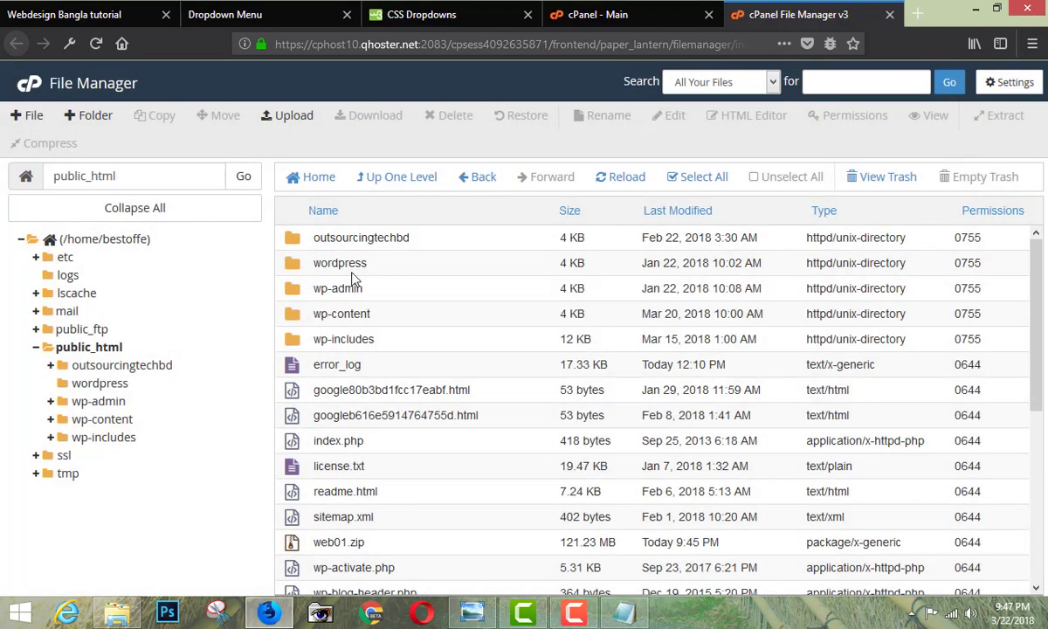
Refresh the public_html listing and look inside the outsourcingtechbd folder.
{"action": "scroll", "coordinate": [578, 232], "scroll_direction": "down", "scroll_amount": 5}
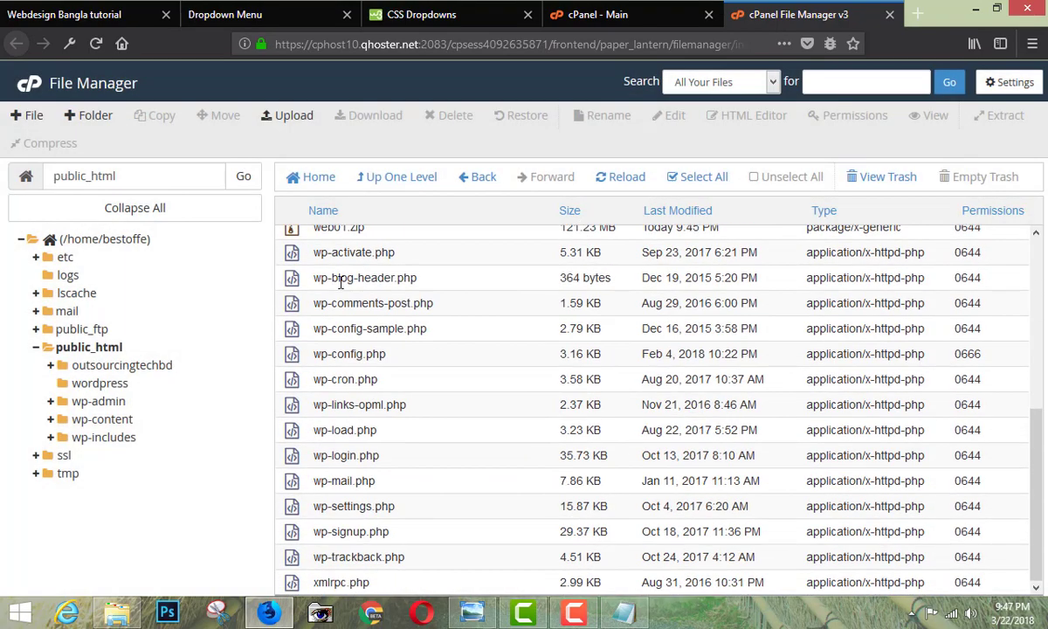
{"action": "scroll", "coordinate": [341, 282], "scroll_direction": "up", "scroll_amount": 4}
{"action": "scroll", "coordinate": [341, 288], "scroll_direction": "up", "scroll_amount": 2}
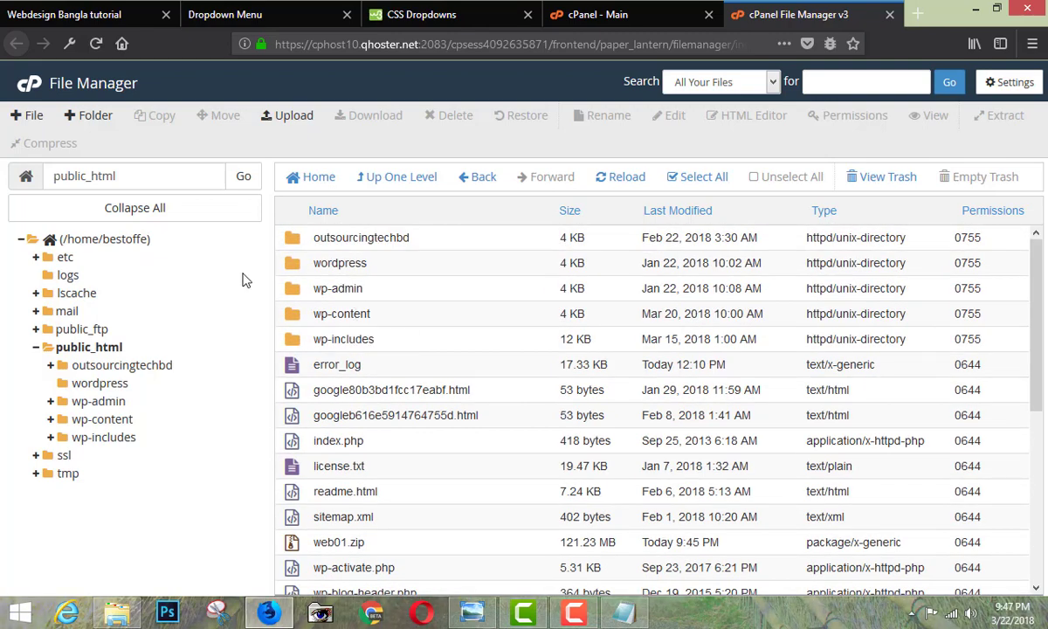
{"action": "left_click", "coordinate": [74, 350]}
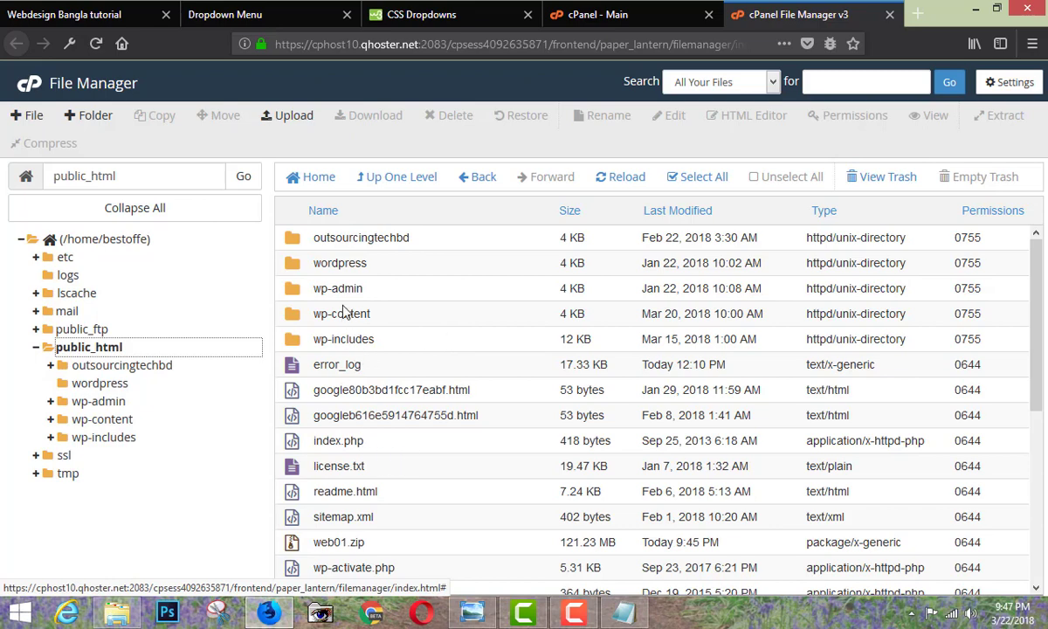
{"action": "double_click", "coordinate": [295, 241]}
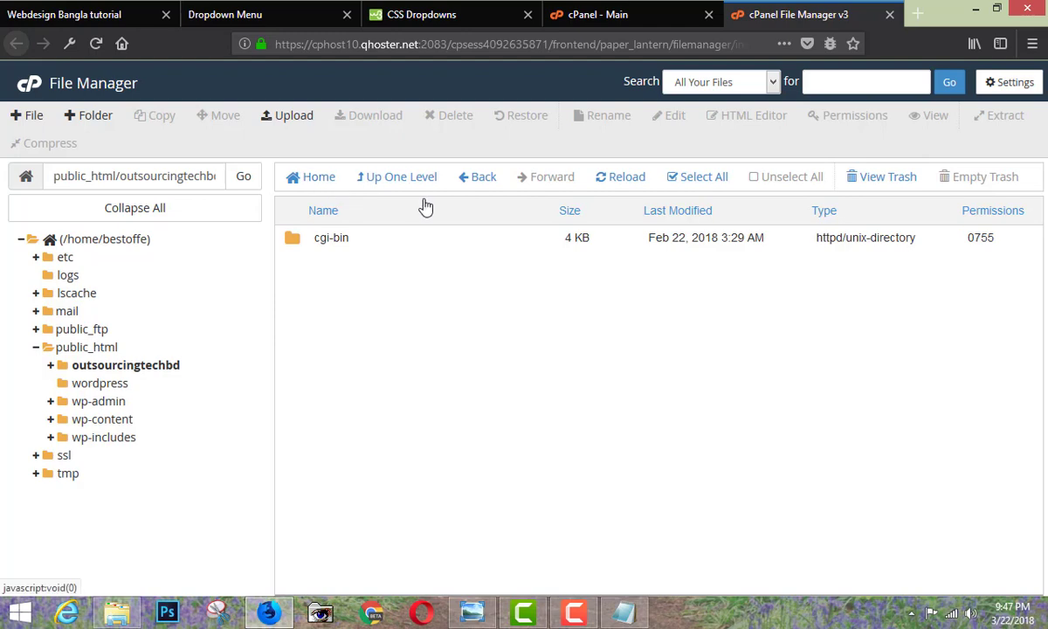
{"action": "left_click", "coordinate": [462, 183]}
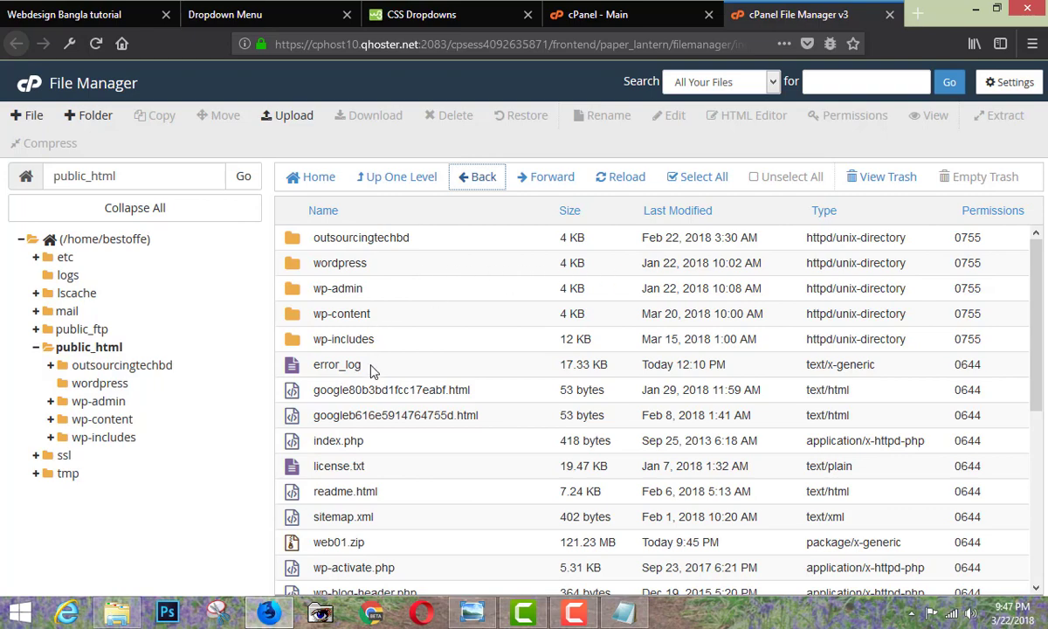
Reload public_html, step back through the previous folders, then return to public_html.
{"action": "scroll", "coordinate": [354, 360], "scroll_direction": "down", "scroll_amount": 3}
{"action": "scroll", "coordinate": [352, 353], "scroll_direction": "down", "scroll_amount": 4}
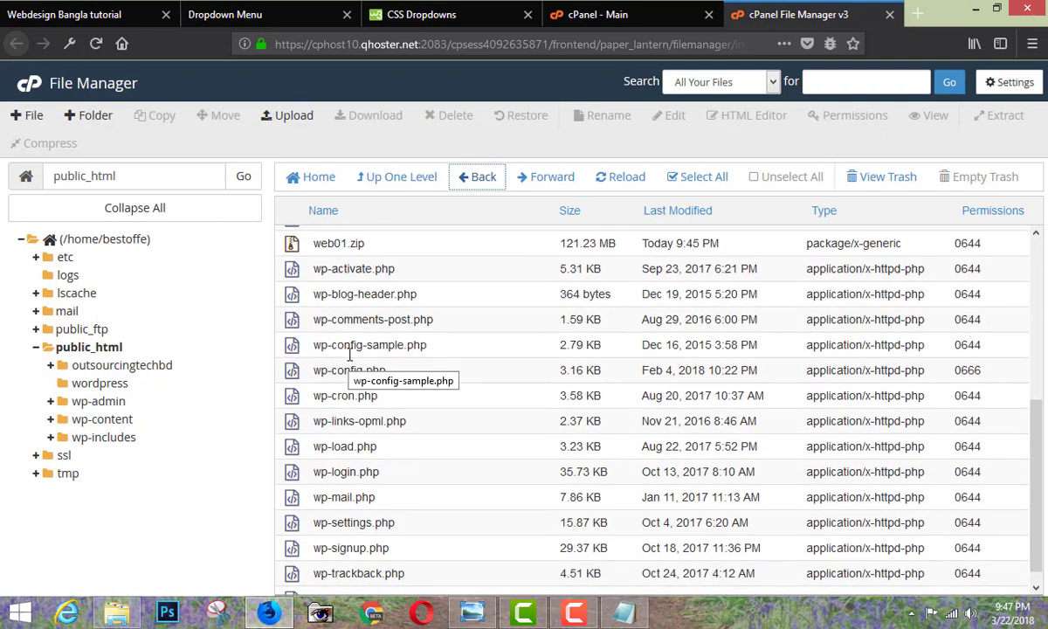
{"action": "scroll", "coordinate": [350, 353], "scroll_direction": "up", "scroll_amount": 7}
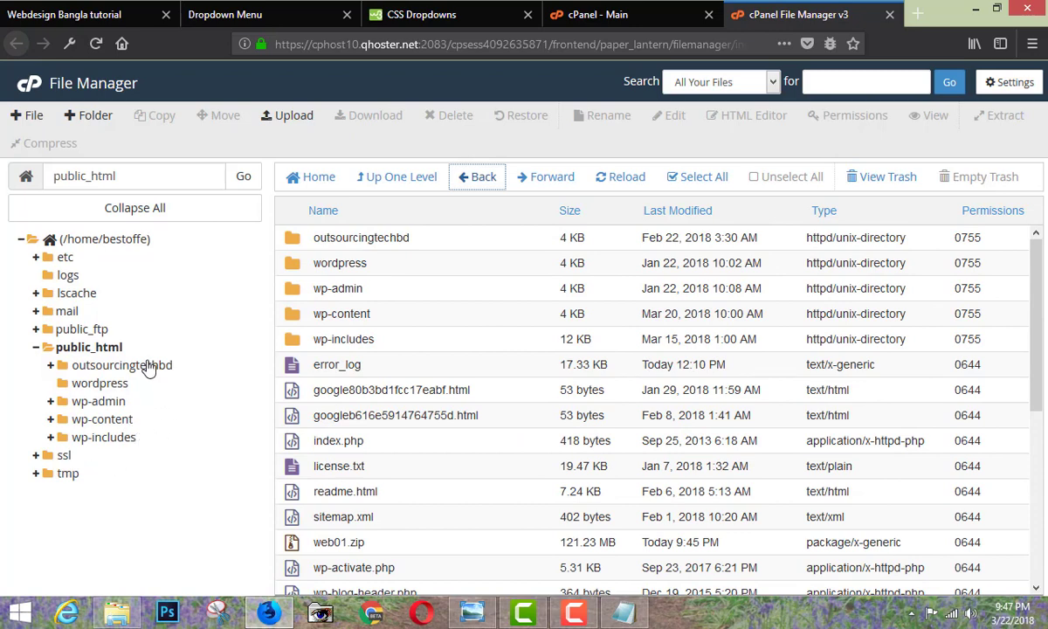
{"action": "left_click", "coordinate": [51, 351]}
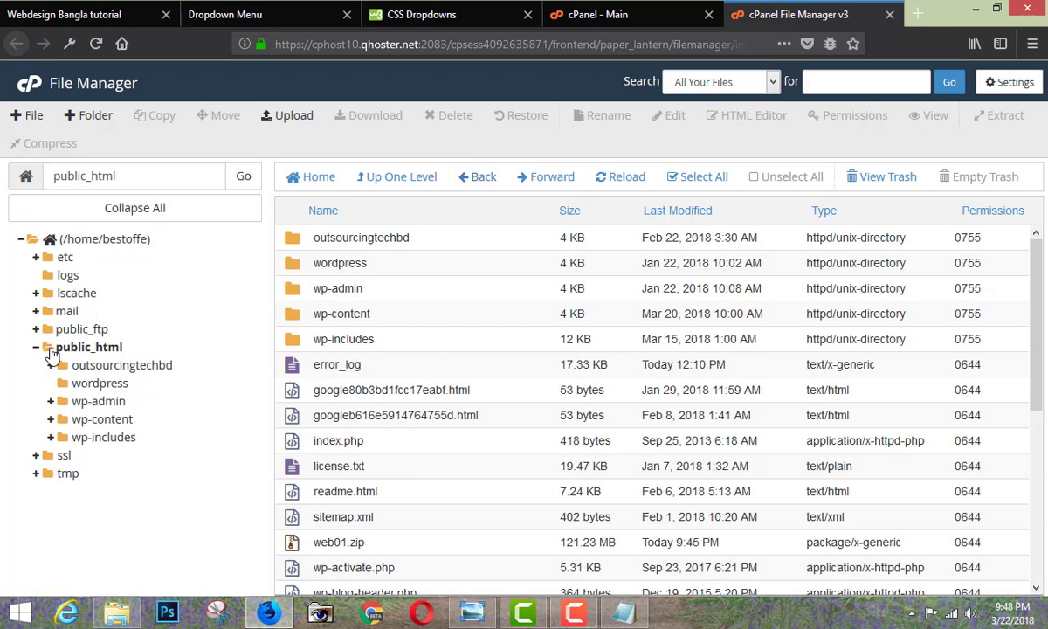
{"action": "left_click", "coordinate": [50, 351]}
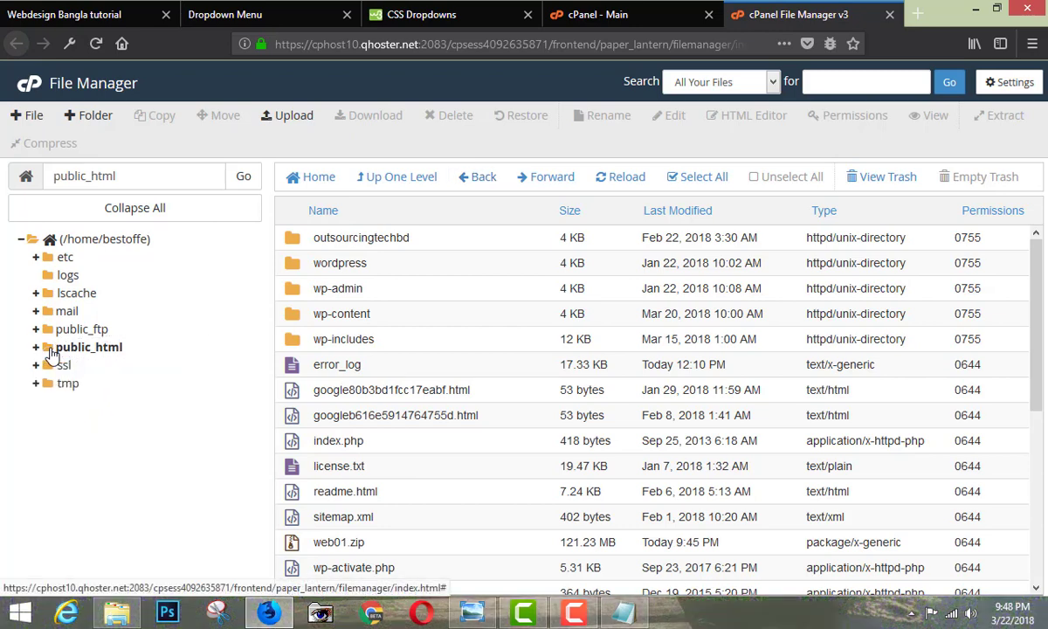
{"action": "left_click", "coordinate": [91, 349]}
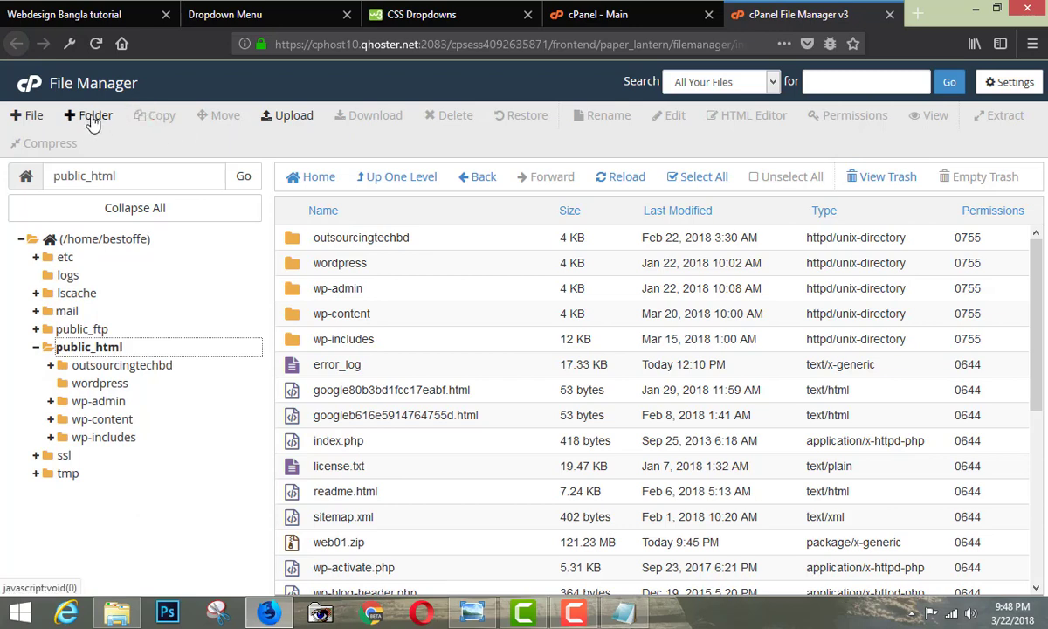
{"action": "left_click", "coordinate": [464, 178]}
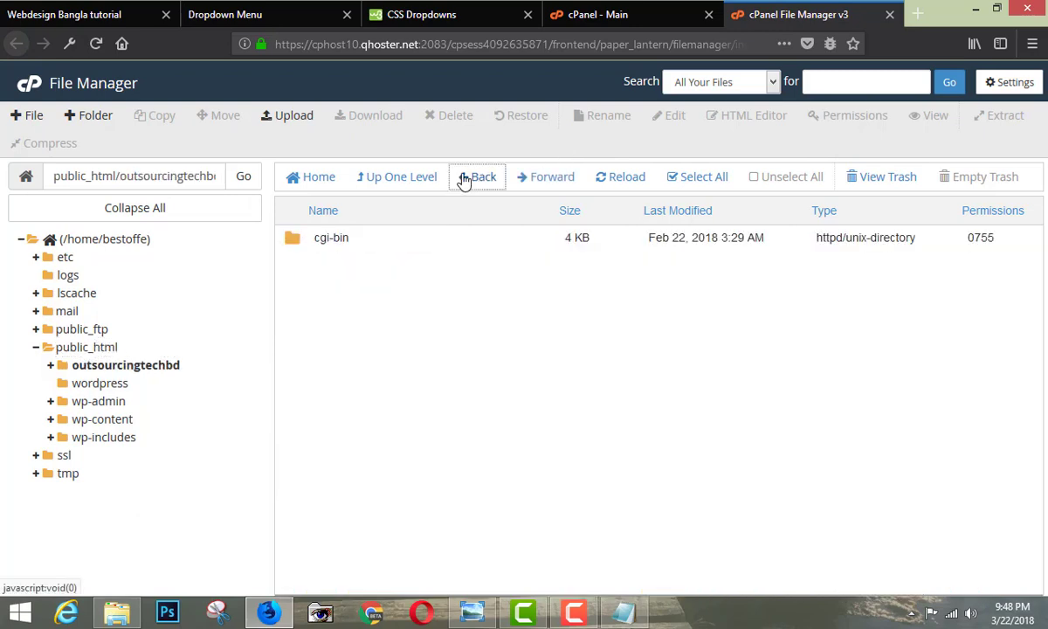
{"action": "left_click", "coordinate": [464, 178]}
{"action": "left_click", "coordinate": [463, 178]}
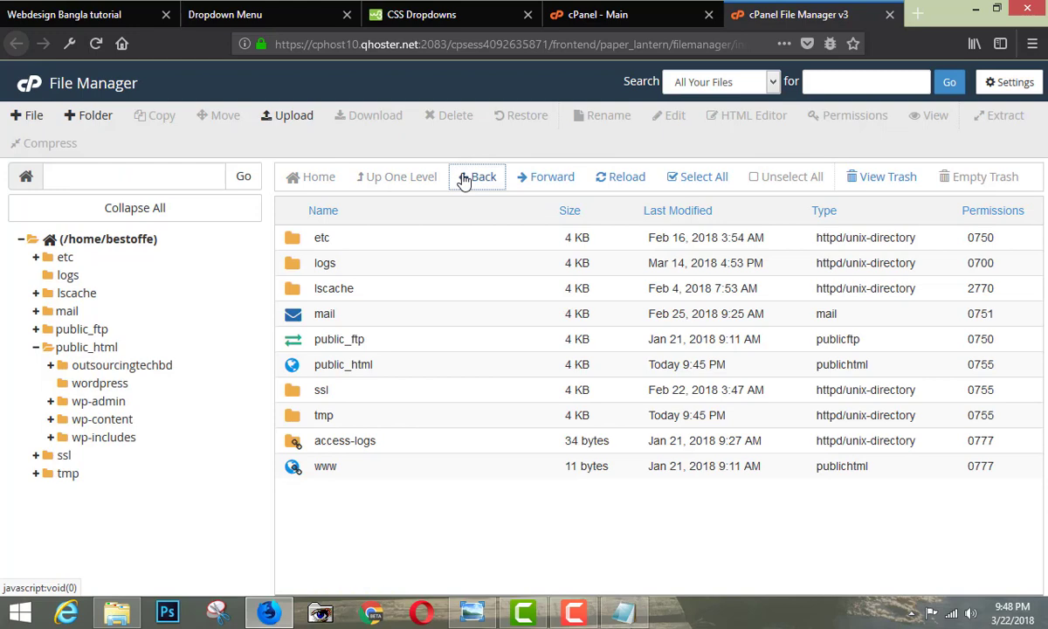
{"action": "left_click", "coordinate": [463, 178]}
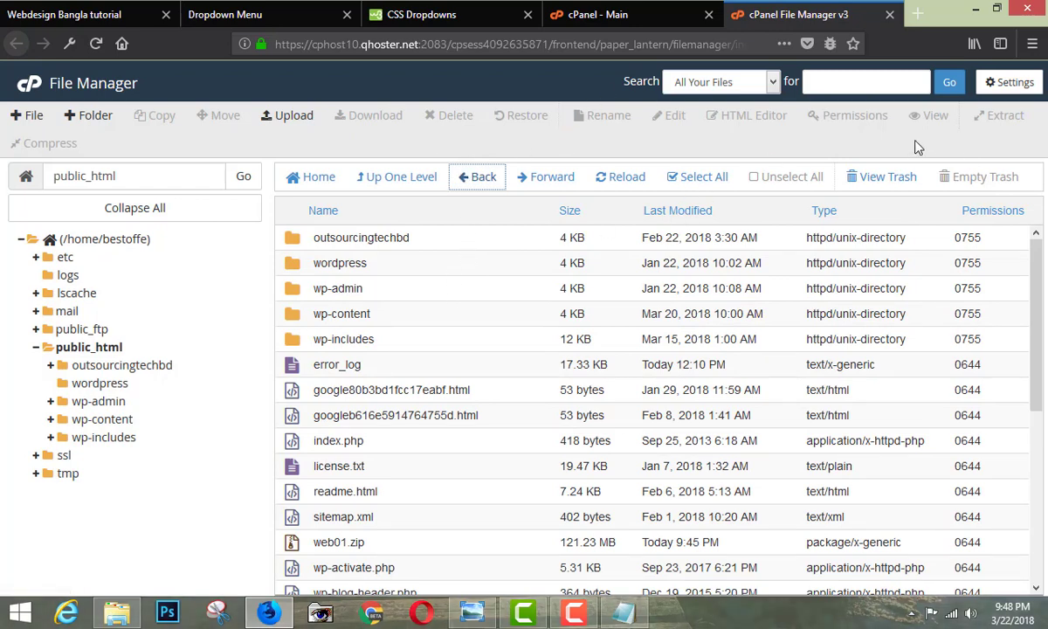
{"action": "left_click", "coordinate": [825, 82]}
{"action": "type", "text": "we"}
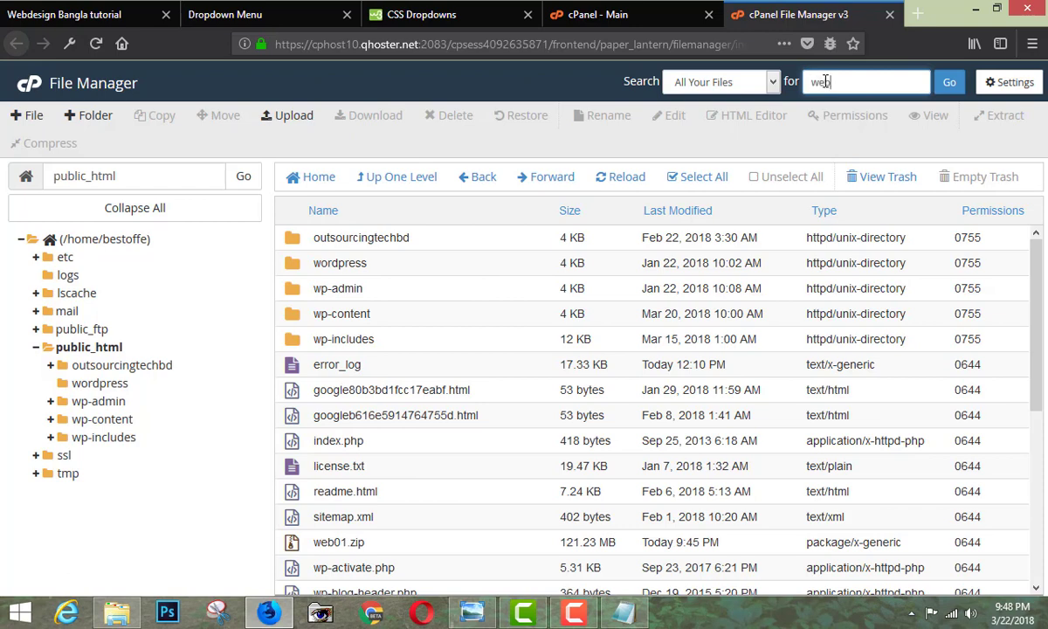
Search for web01.zip, confirm it sits at /public_html/web01.zip, and close the results.
{"action": "type", "text": "b"}
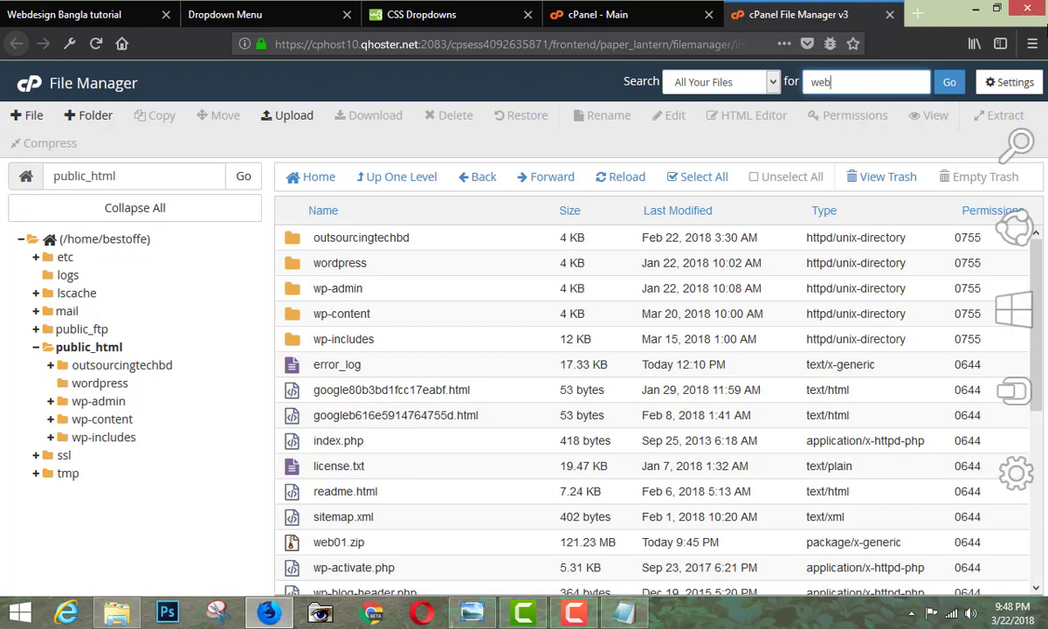
{"action": "type", "text": "01.zip"}
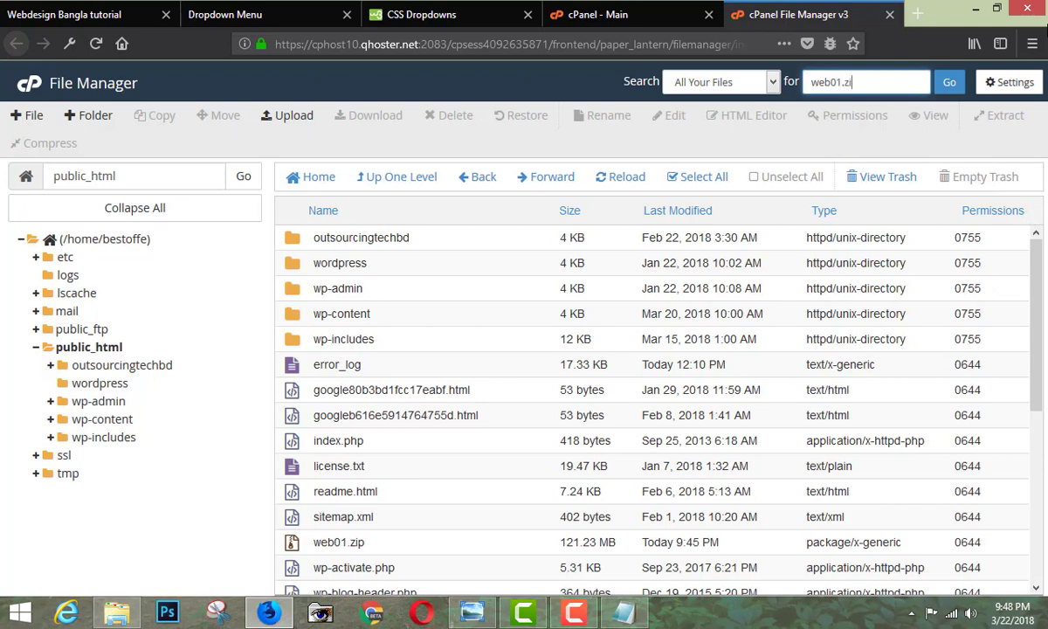
{"action": "left_click", "coordinate": [950, 83]}
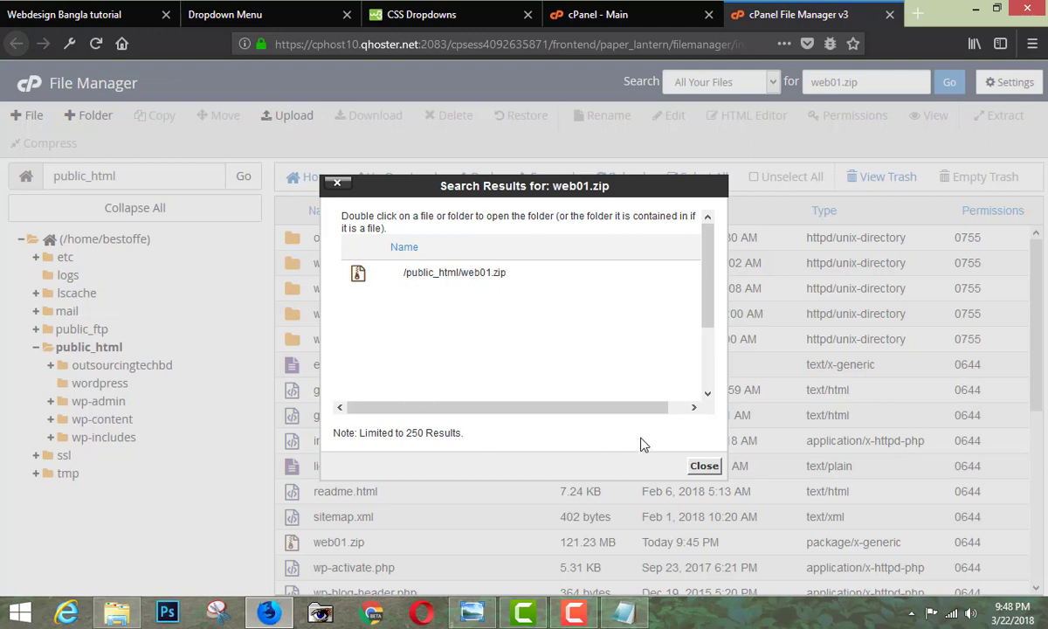
{"action": "left_click_drag", "start_coordinate": [514, 408], "coordinate": [635, 413]}
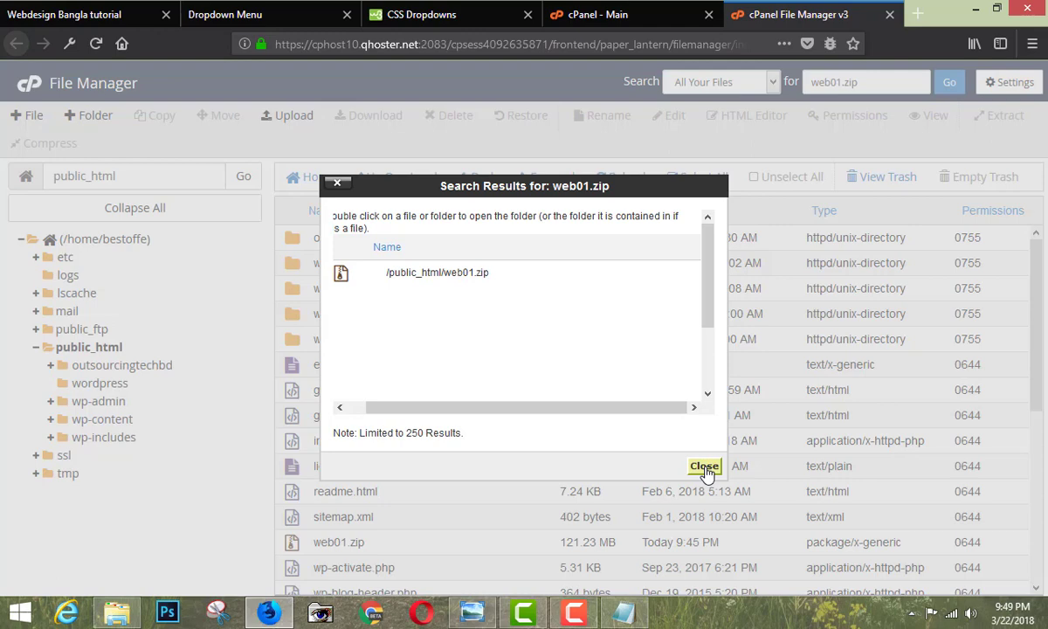
{"action": "left_click_drag", "start_coordinate": [708, 279], "coordinate": [711, 245]}
{"action": "left_click", "coordinate": [336, 187]}
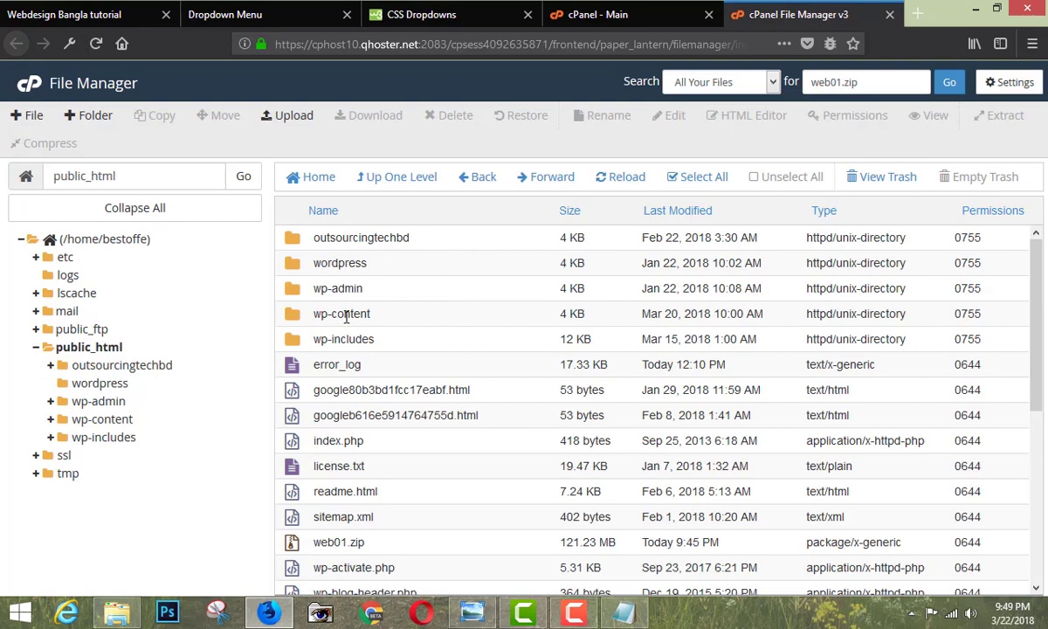
{"action": "scroll", "coordinate": [435, 307], "scroll_direction": "down", "scroll_amount": 5}
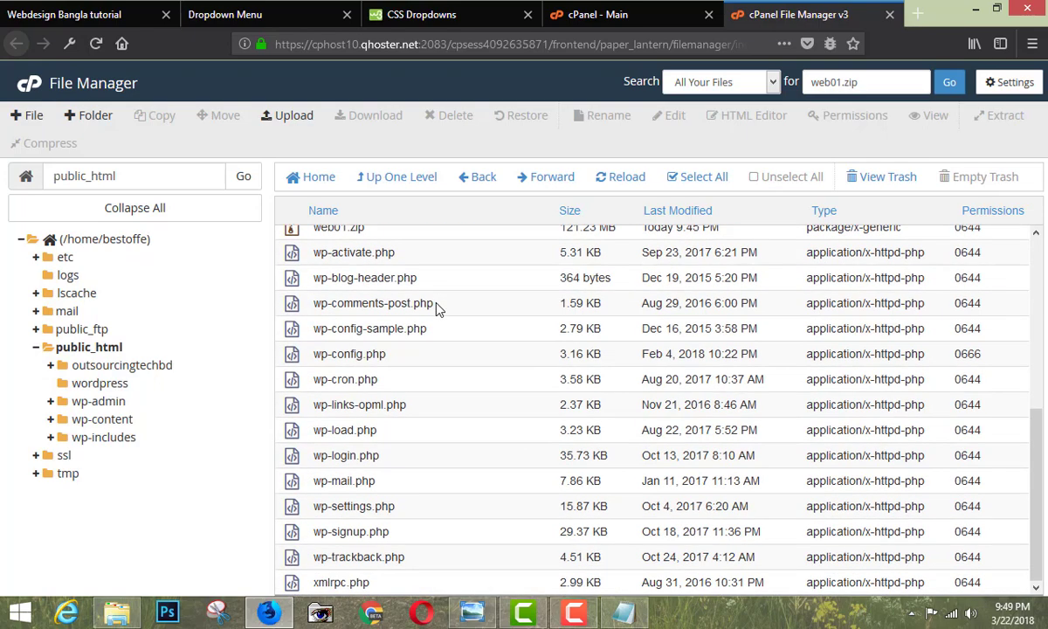
{"action": "scroll", "coordinate": [435, 306], "scroll_direction": "up", "scroll_amount": 5}
{"action": "scroll", "coordinate": [535, 292], "scroll_direction": "down", "scroll_amount": 1}
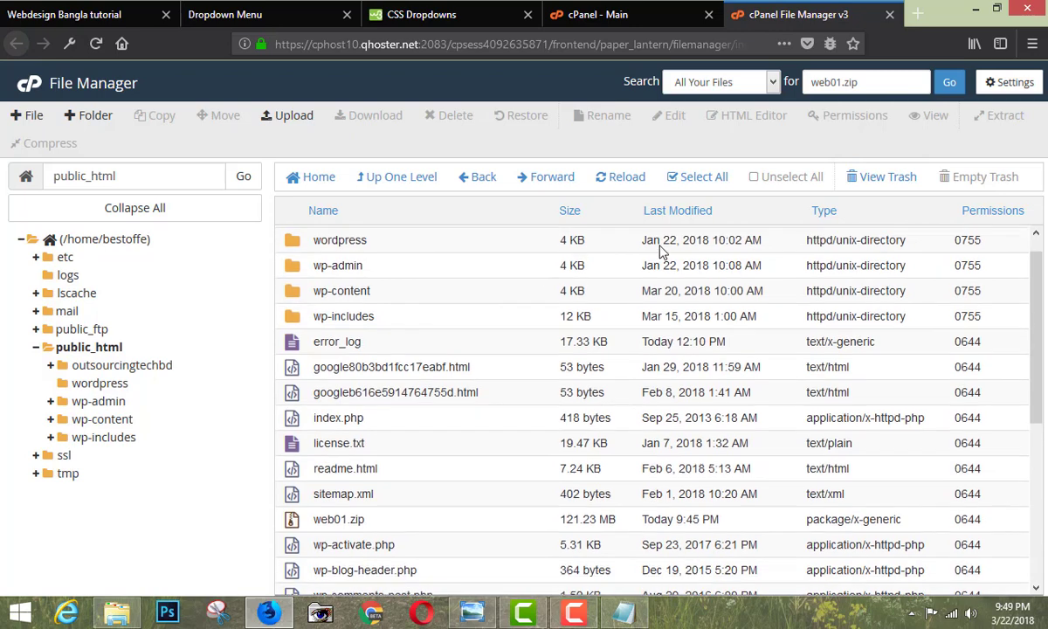
{"action": "scroll", "coordinate": [661, 250], "scroll_direction": "down", "scroll_amount": 4}
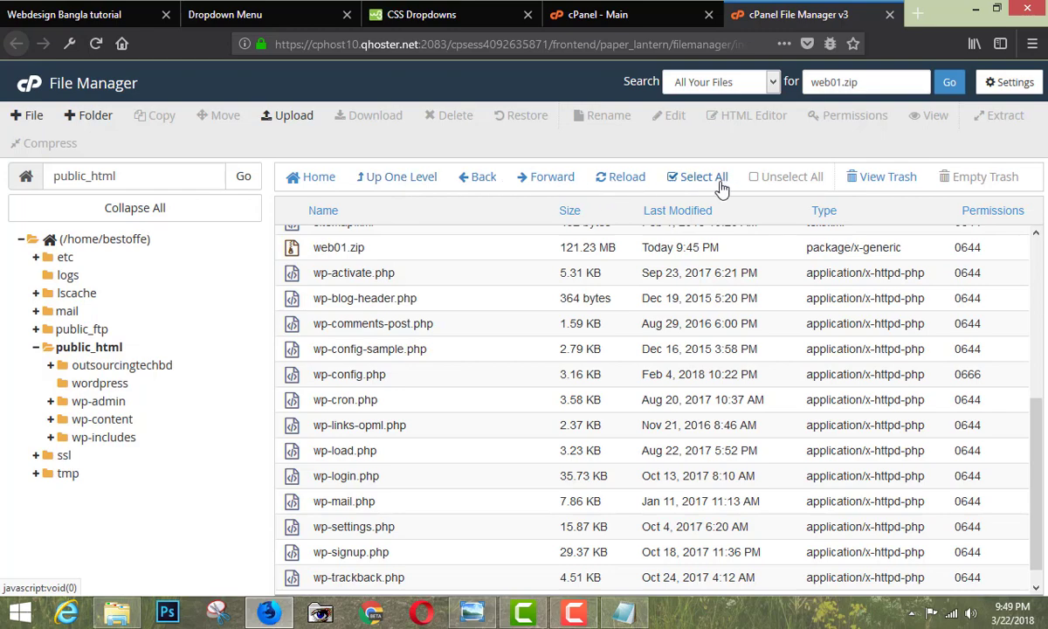
{"action": "scroll", "coordinate": [444, 274], "scroll_direction": "up", "scroll_amount": 4}
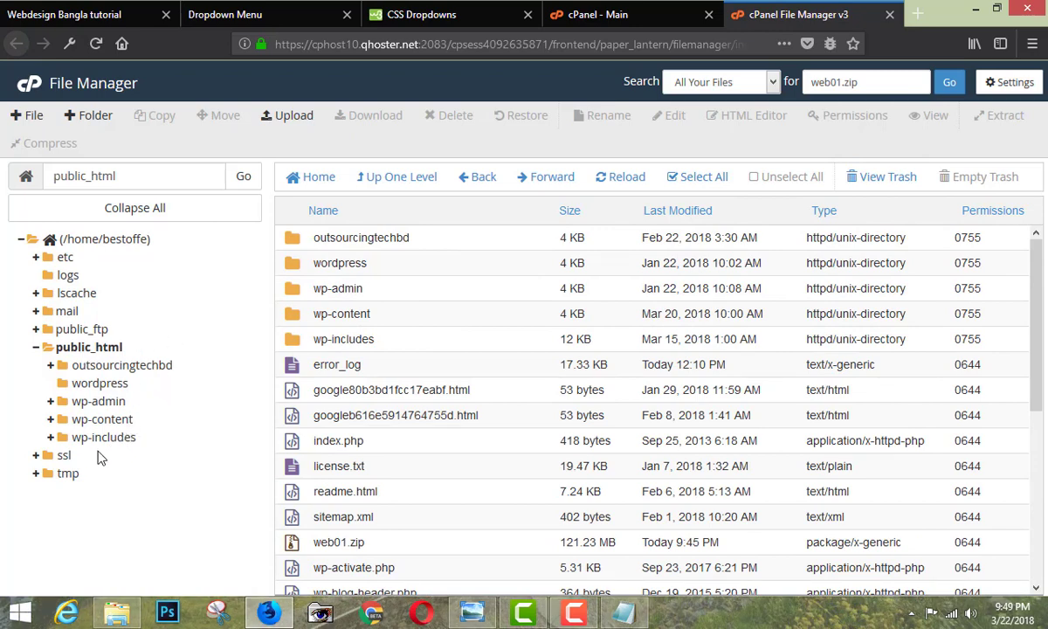
From the home directory, open public_html and then its wp-content folder.
{"action": "left_click", "coordinate": [469, 179]}
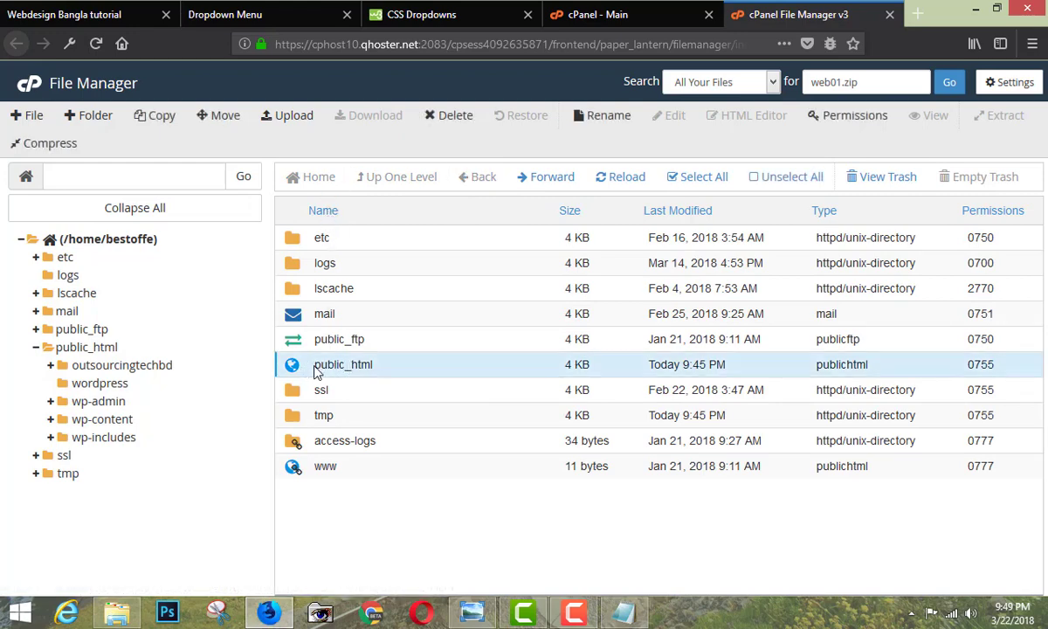
{"action": "double_click", "coordinate": [318, 368]}
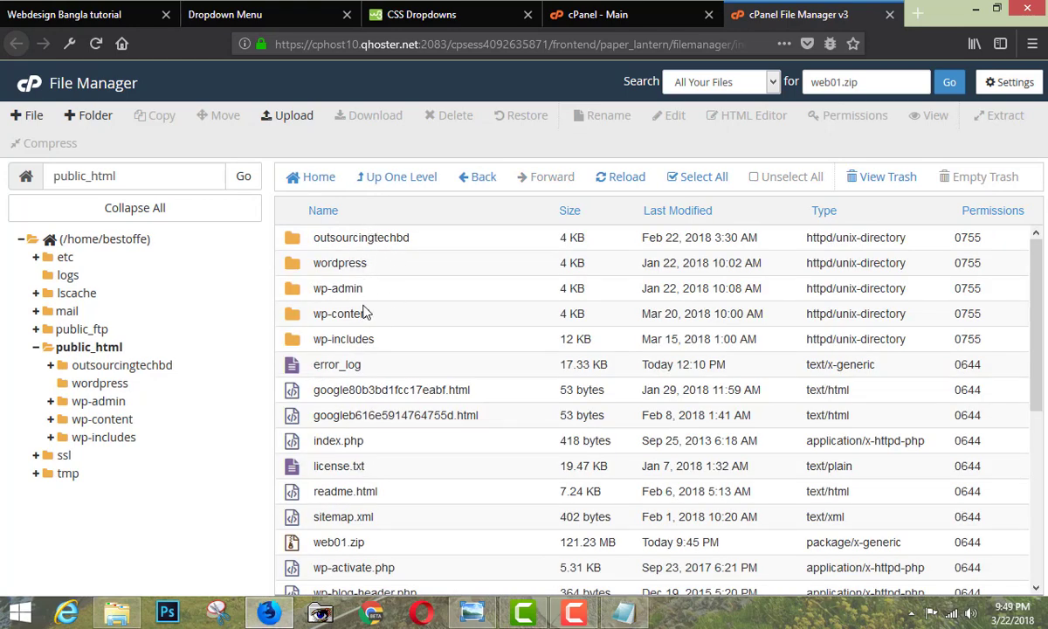
{"action": "scroll", "coordinate": [363, 321], "scroll_direction": "down", "scroll_amount": 4}
{"action": "scroll", "coordinate": [362, 311], "scroll_direction": "up", "scroll_amount": 4}
{"action": "double_click", "coordinate": [291, 318]}
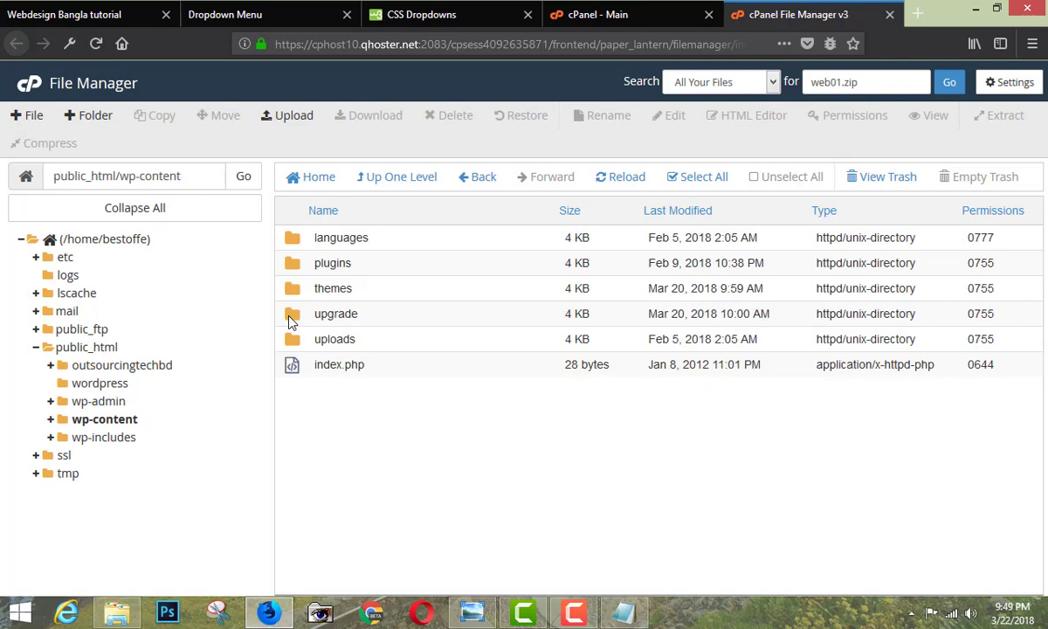
Check the outsourcingtechbd and cgi-bin folders, then return to wp-content.
{"action": "left_click", "coordinate": [467, 179]}
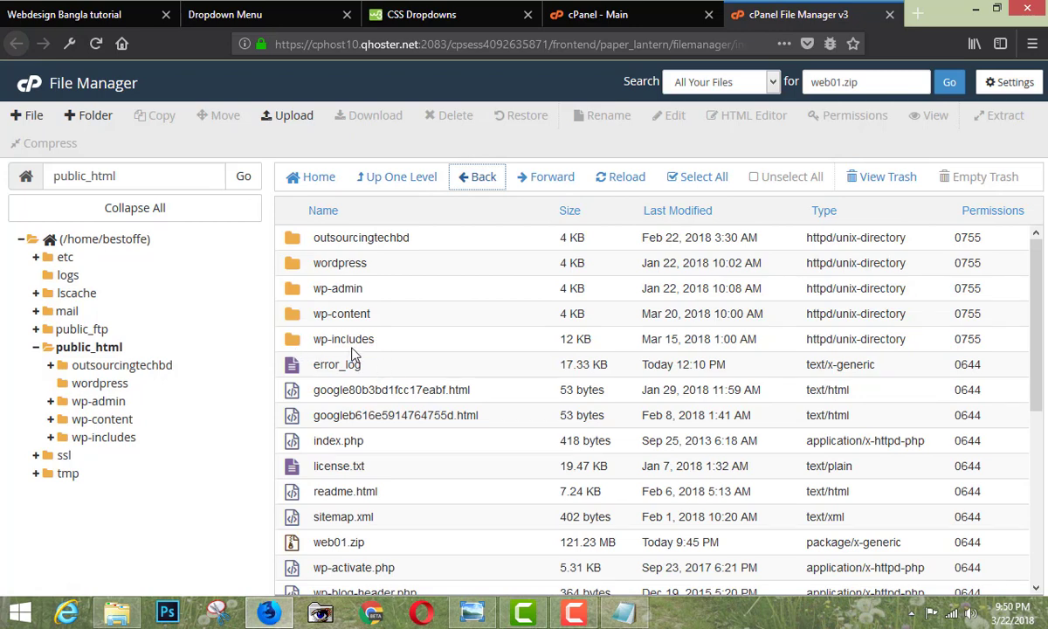
{"action": "double_click", "coordinate": [288, 245]}
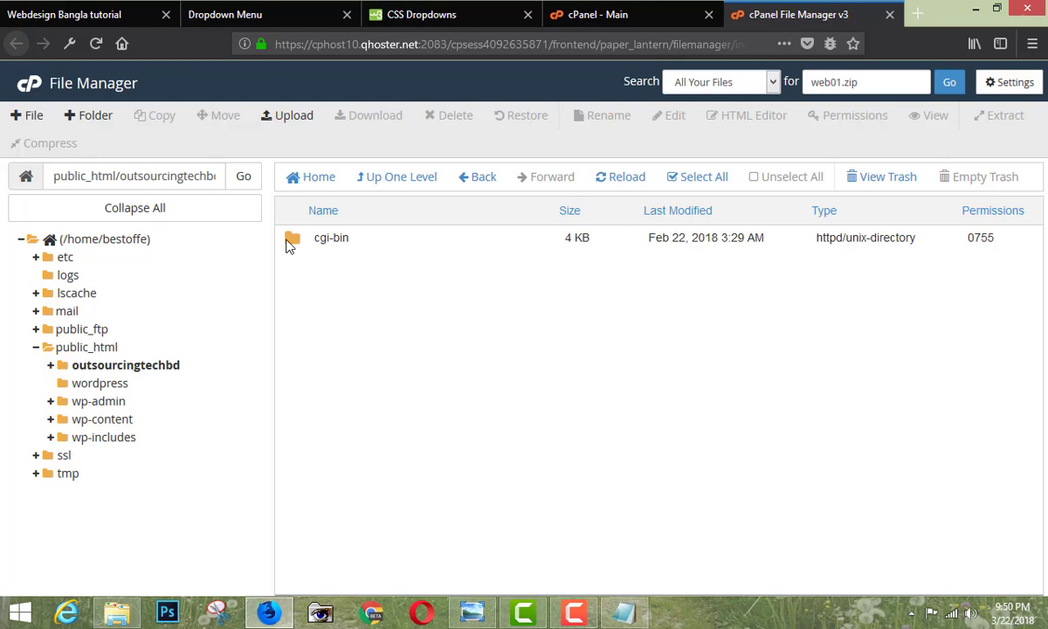
{"action": "double_click", "coordinate": [288, 245]}
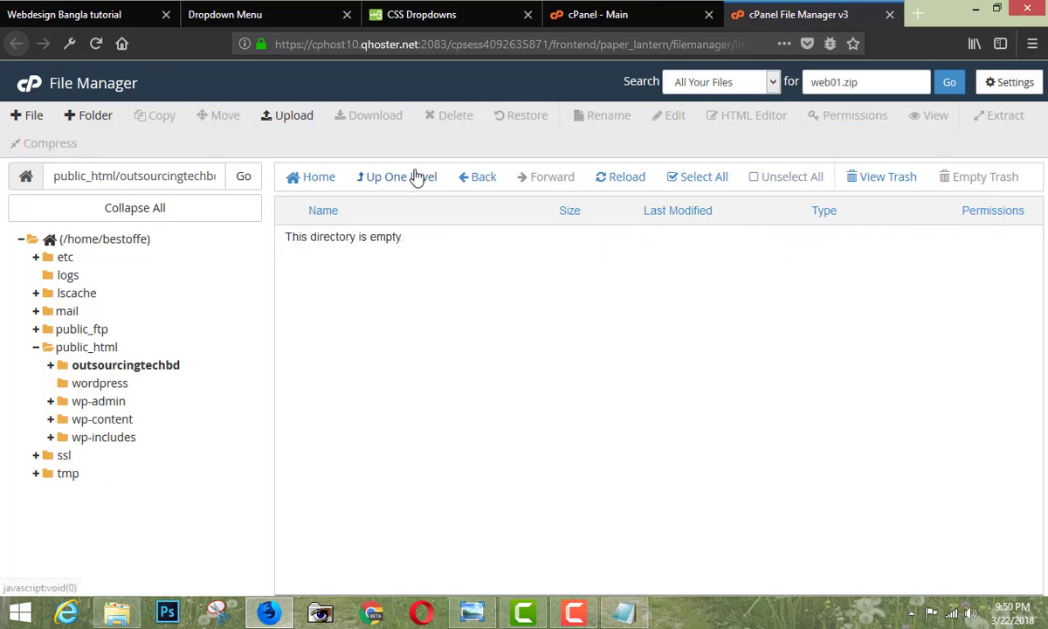
{"action": "left_click", "coordinate": [463, 179]}
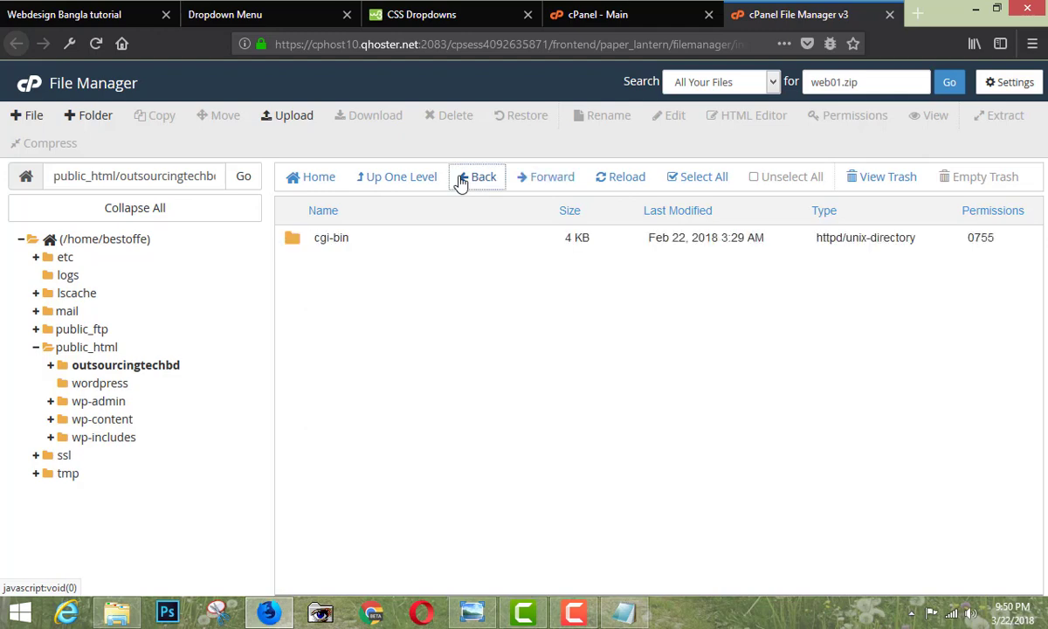
{"action": "left_click", "coordinate": [461, 179]}
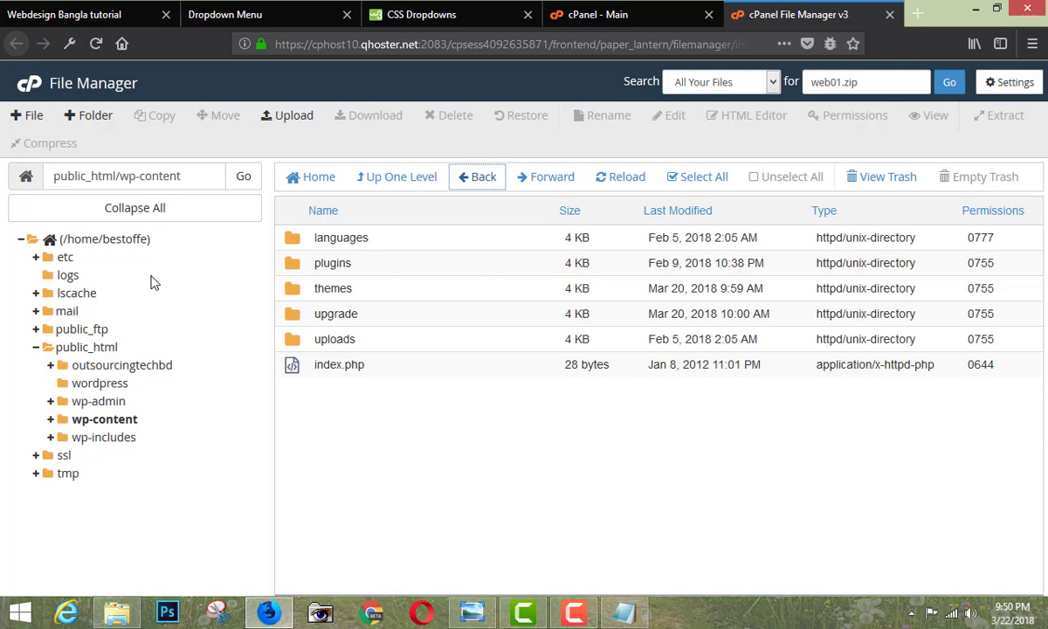
Rerun the web01.zip search and open its containing public_html folder.
{"action": "left_click", "coordinate": [952, 85]}
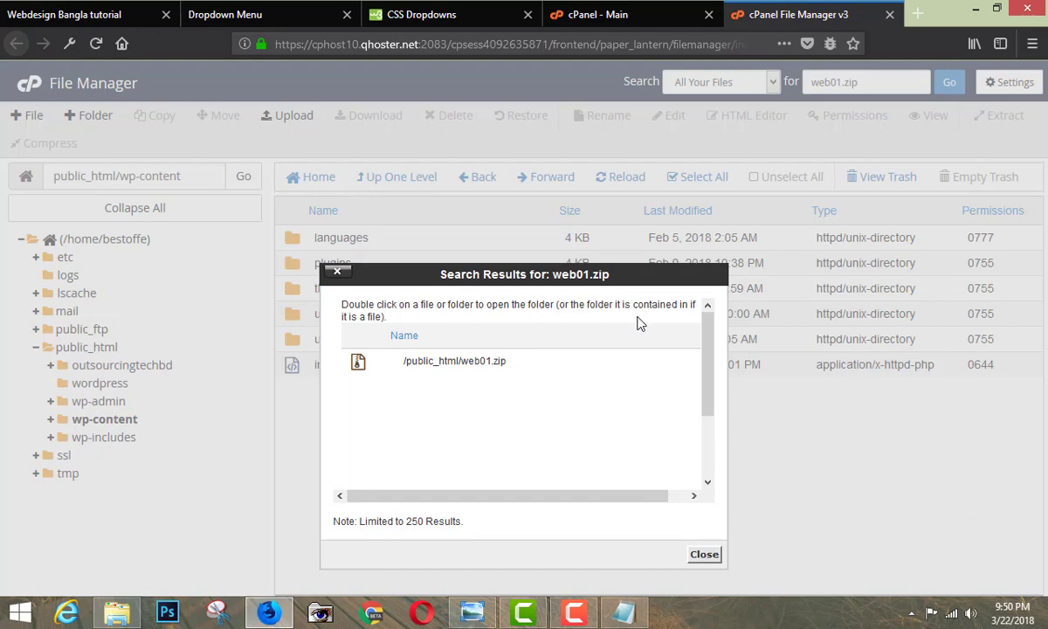
{"action": "double_click", "coordinate": [363, 365]}
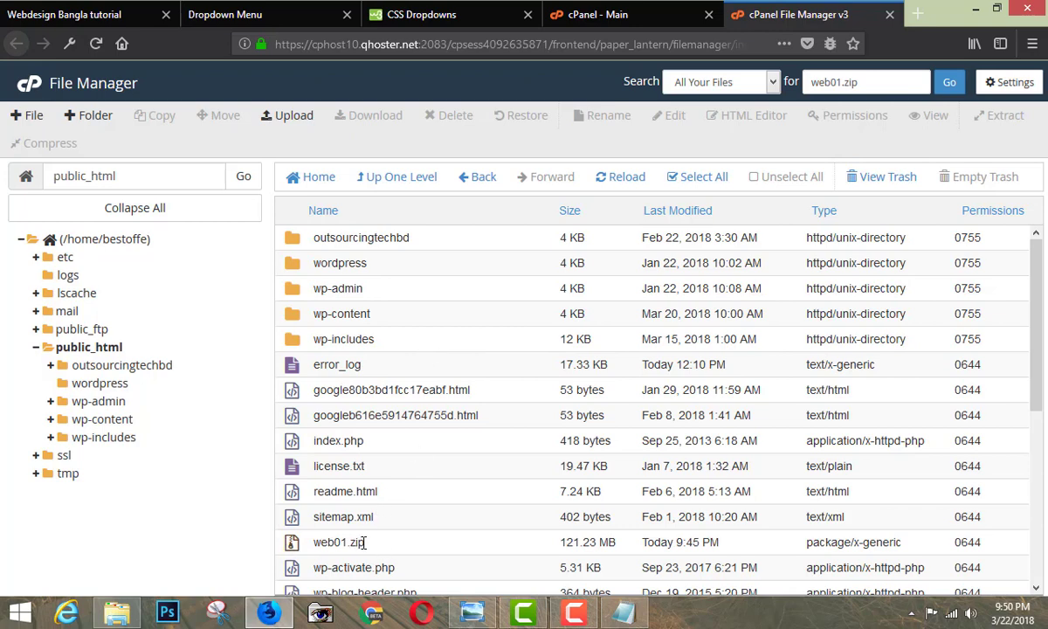
Extract web01.zip into /public_html, creating the web01 folder, and close the results.
{"action": "left_click", "coordinate": [364, 543]}
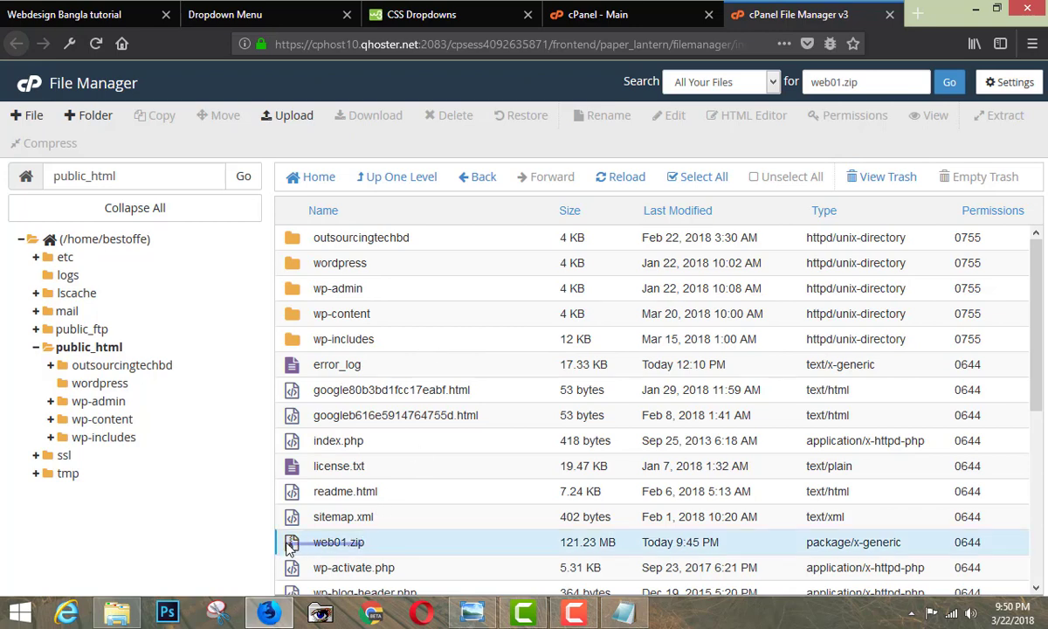
{"action": "left_click", "coordinate": [375, 543]}
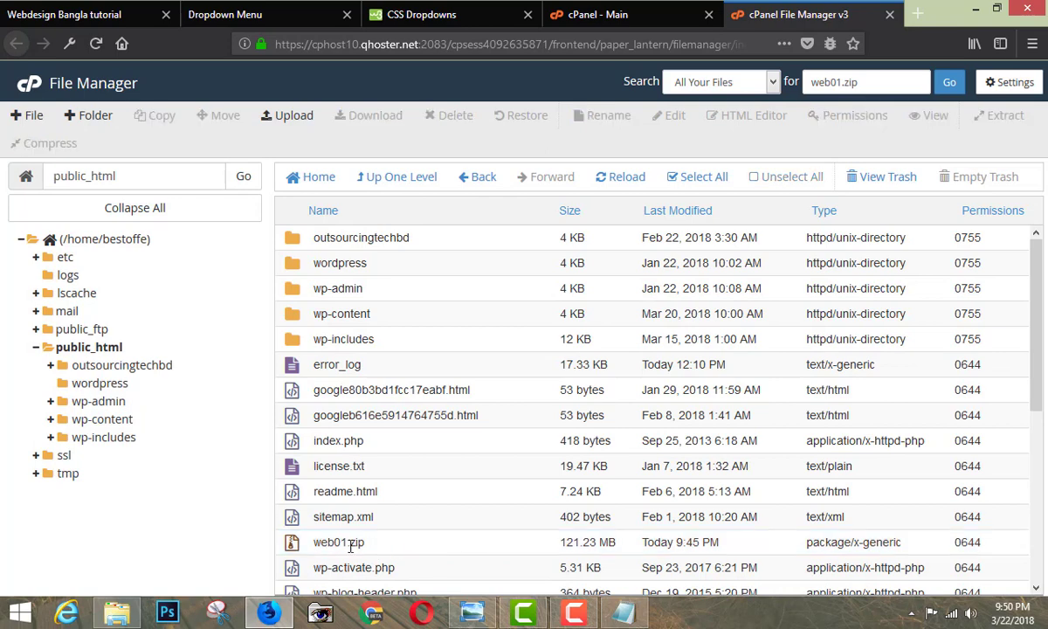
{"action": "left_click", "coordinate": [295, 548]}
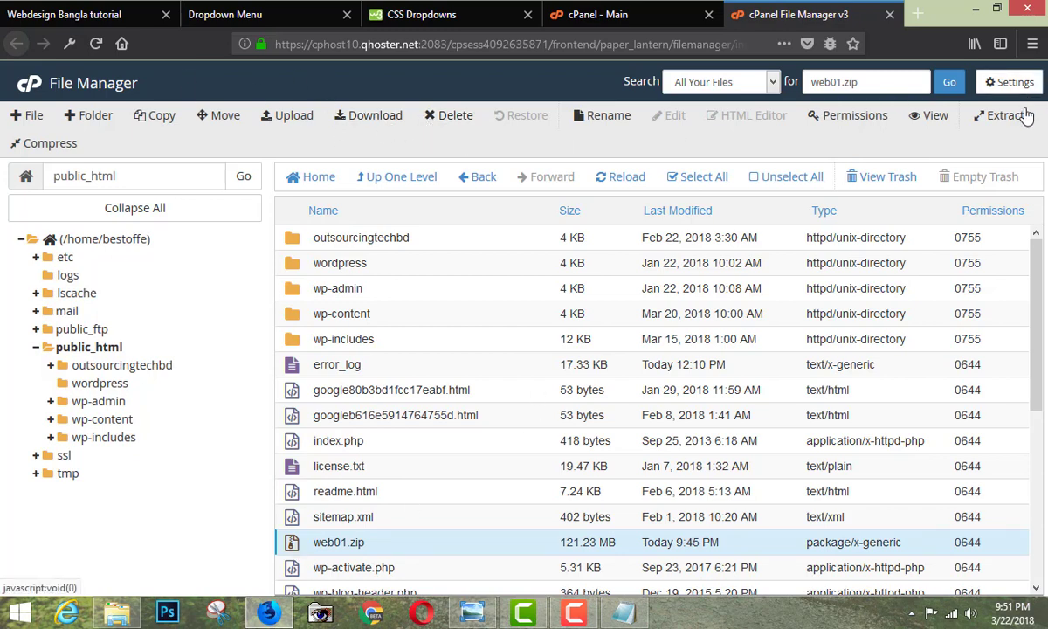
{"action": "left_click", "coordinate": [997, 119]}
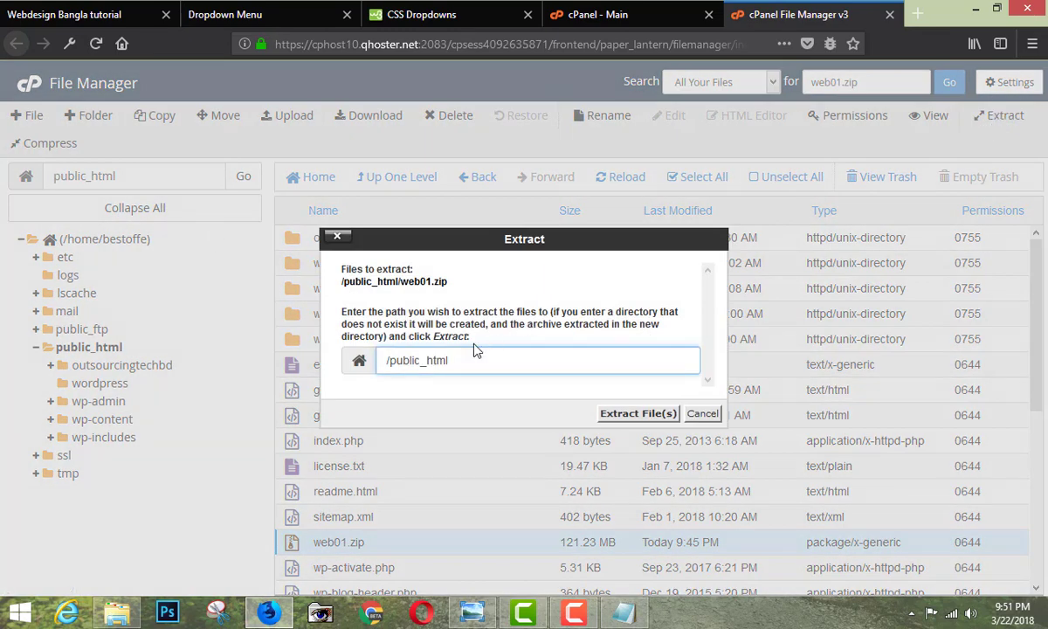
{"action": "left_click", "coordinate": [627, 417]}
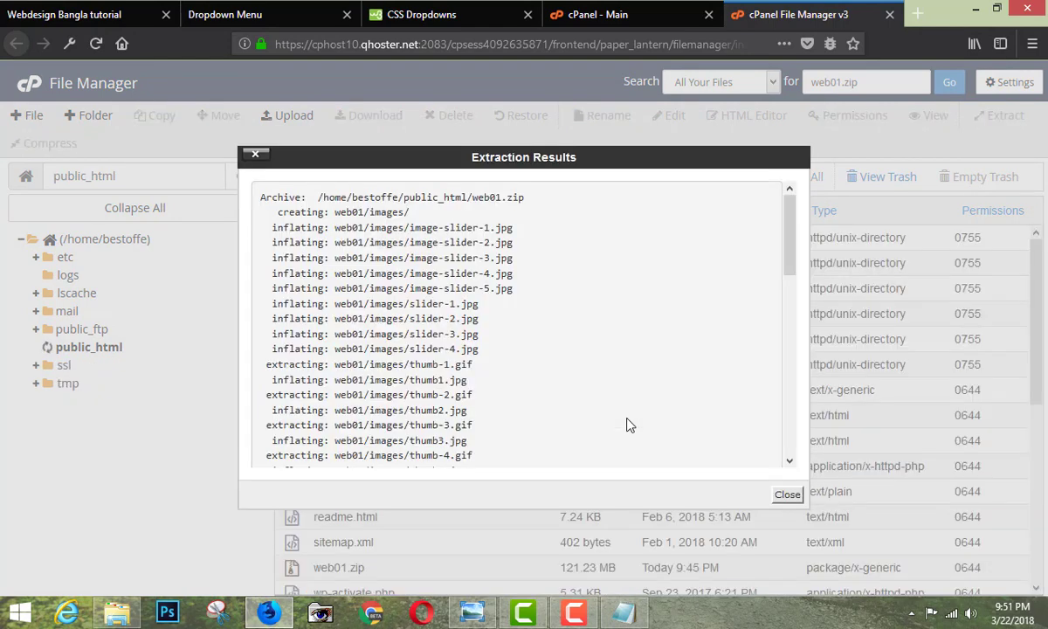
{"action": "left_click_drag", "start_coordinate": [789, 262], "coordinate": [791, 451]}
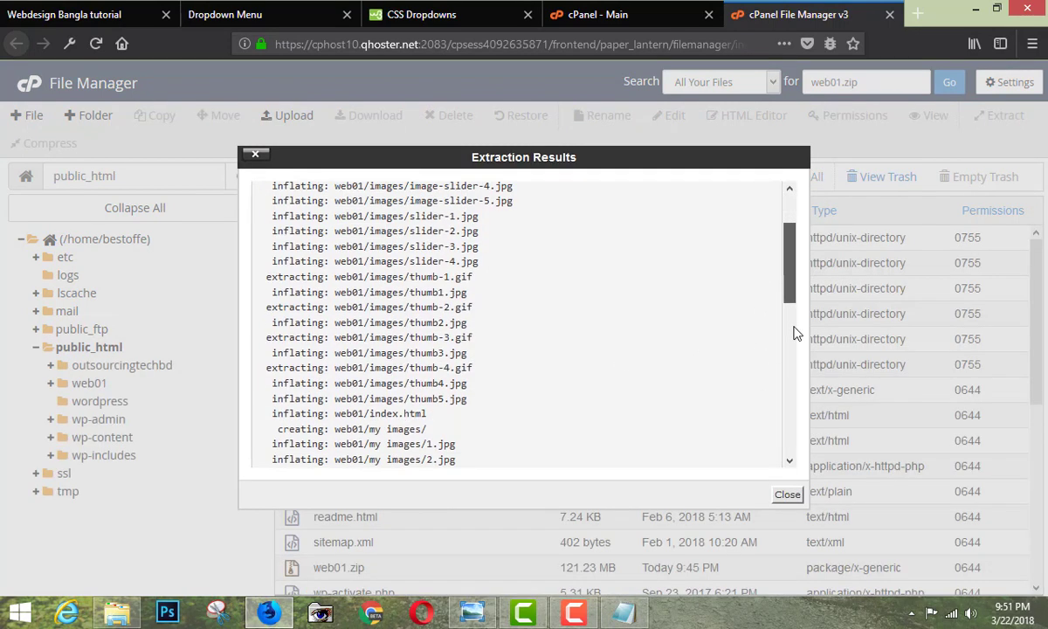
{"action": "left_click", "coordinate": [788, 494]}
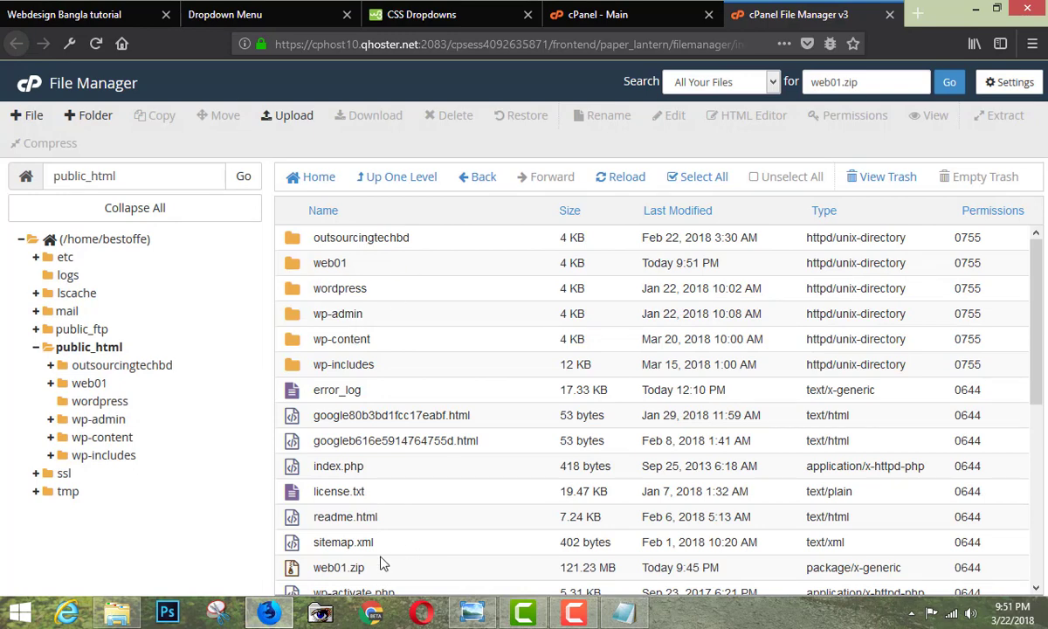
Move web01.zip from public_html to the trash.
{"action": "left_click", "coordinate": [337, 568]}
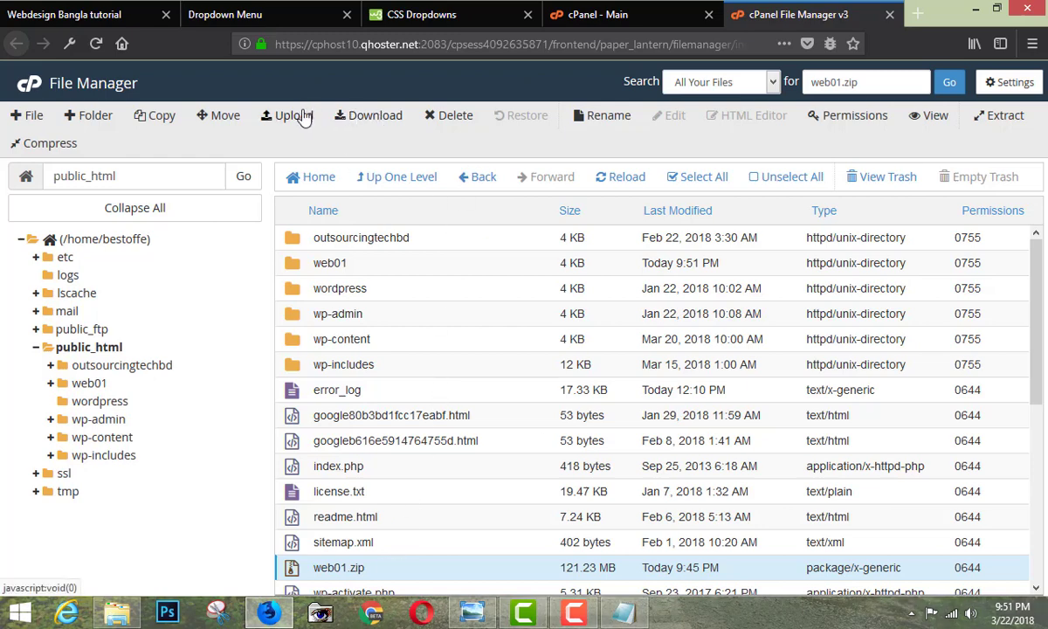
{"action": "left_click", "coordinate": [456, 120]}
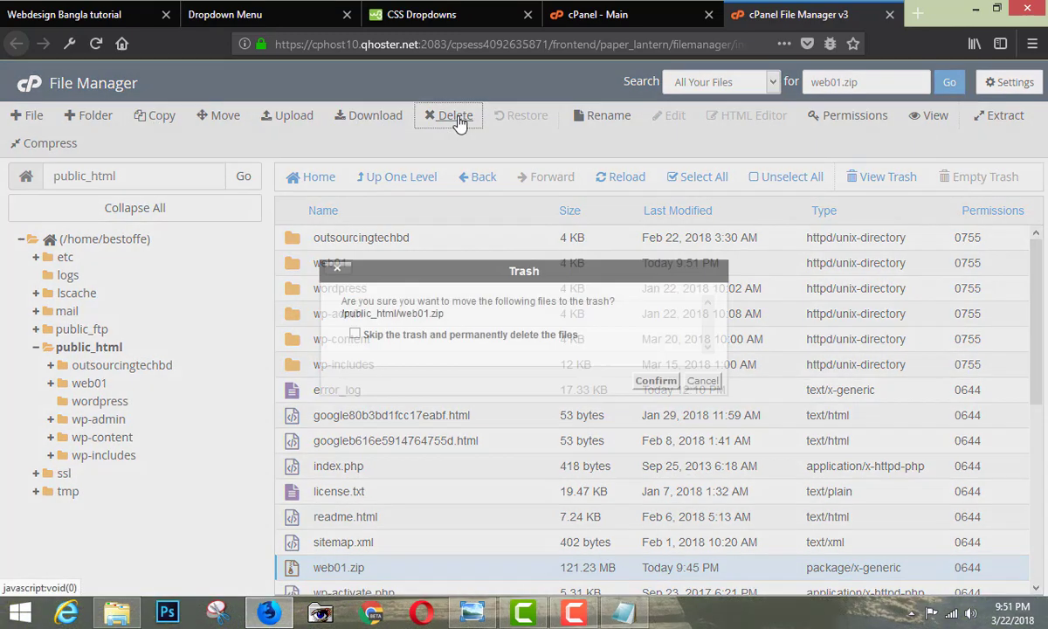
{"action": "left_click", "coordinate": [657, 381]}
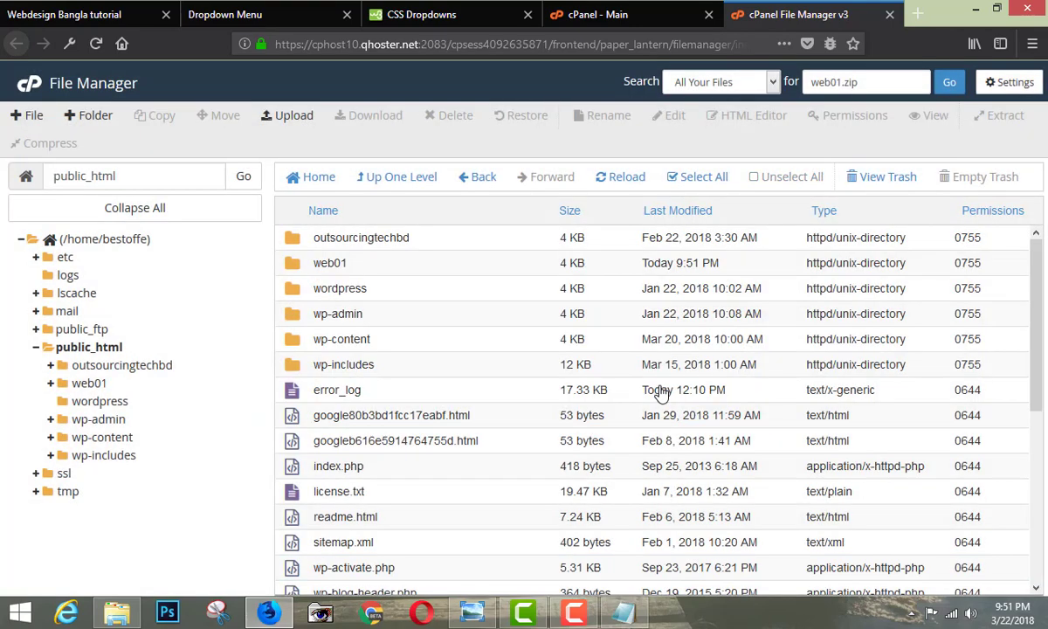
Permanently delete web01.zip from the trash, leaving it empty.
{"action": "left_click", "coordinate": [865, 179]}
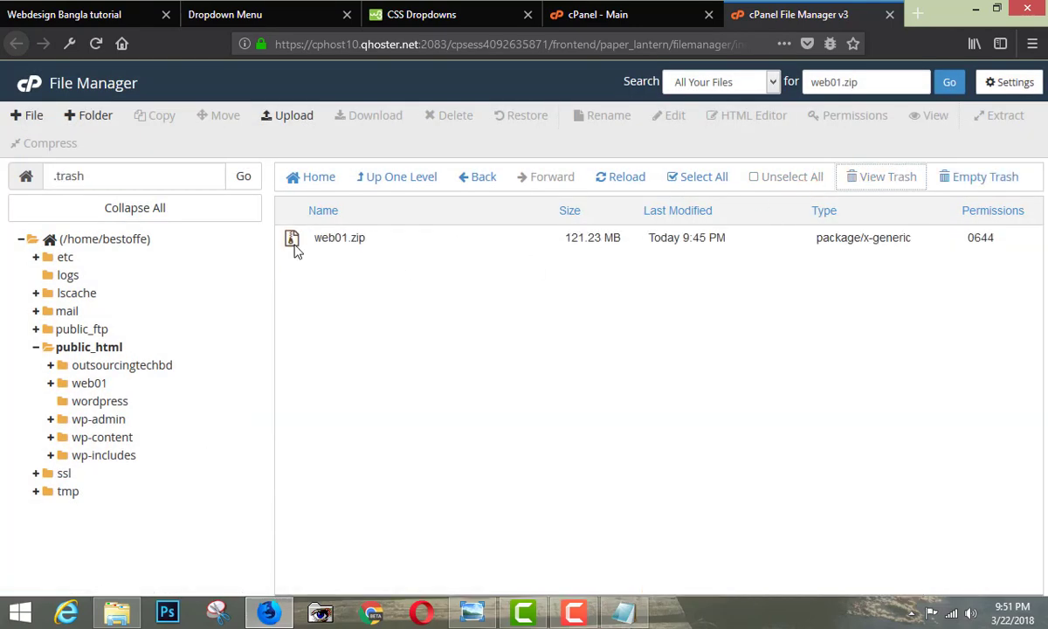
{"action": "left_click", "coordinate": [295, 246]}
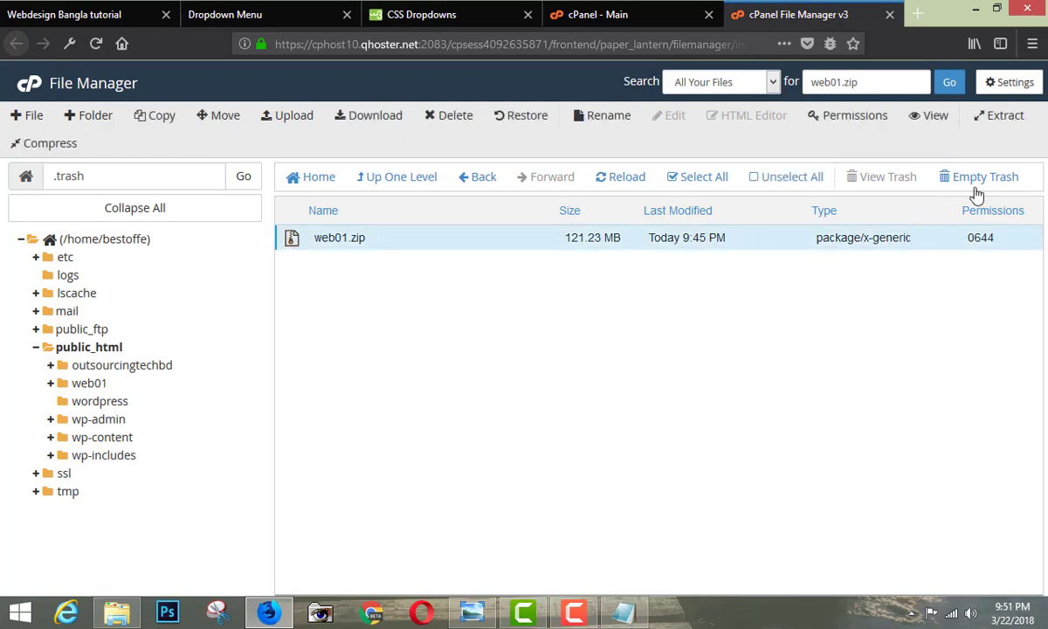
{"action": "left_click", "coordinate": [447, 122]}
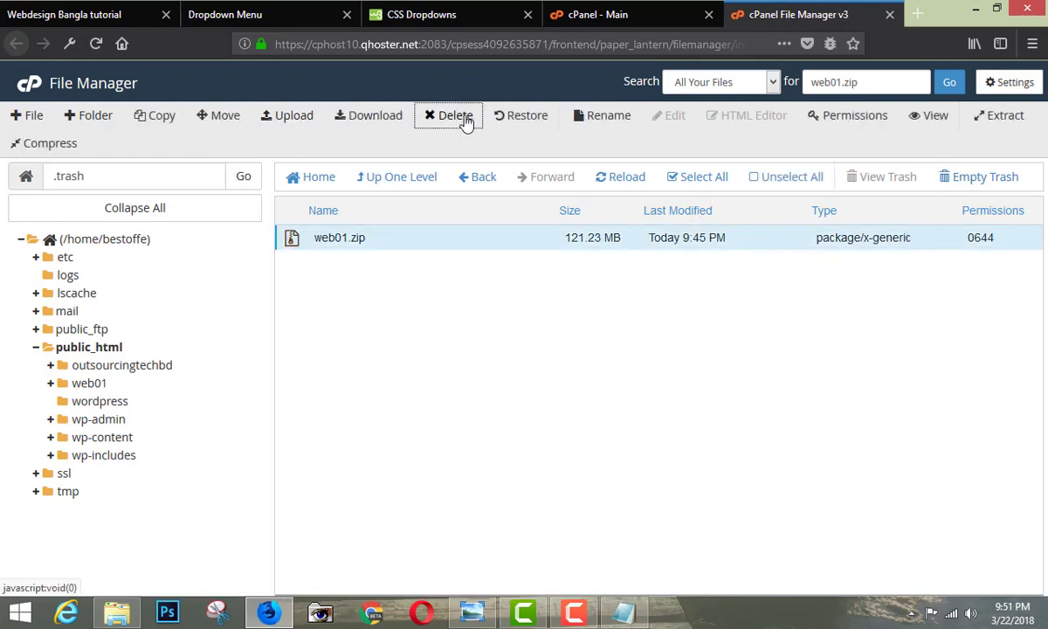
{"action": "left_click", "coordinate": [640, 365]}
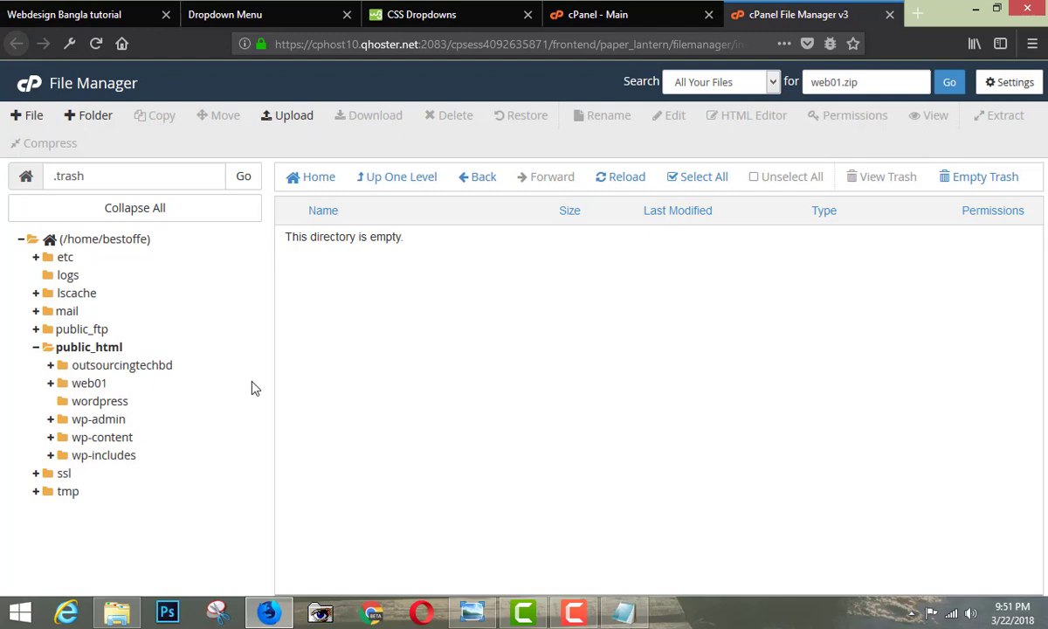
Open a new tab and enter bestofferwall.com/web01 in the address bar.
{"action": "left_click", "coordinate": [929, 12]}
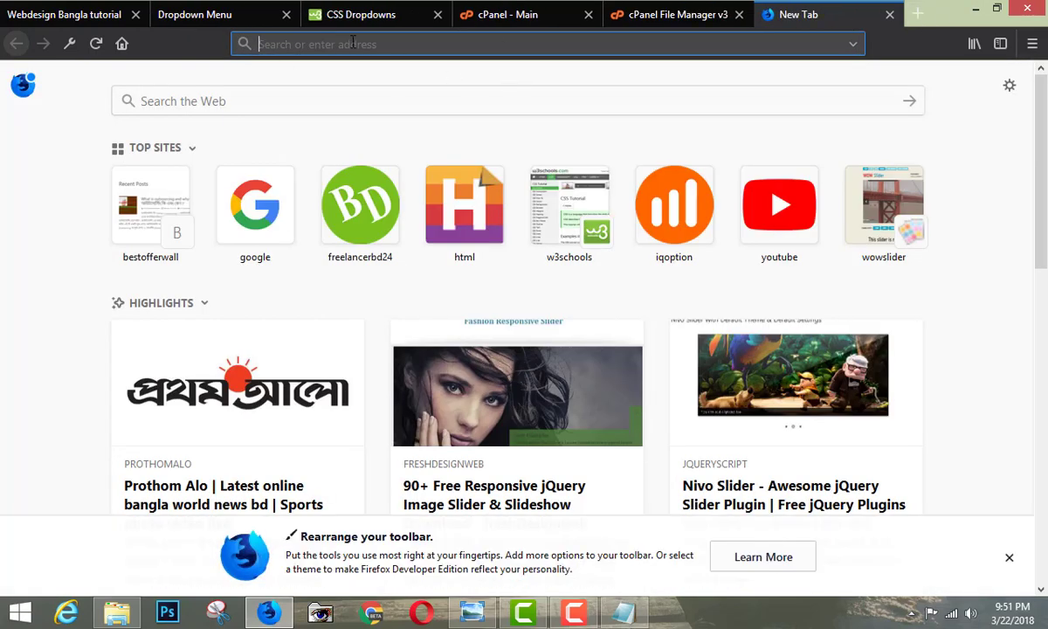
{"action": "type", "text": "e"}
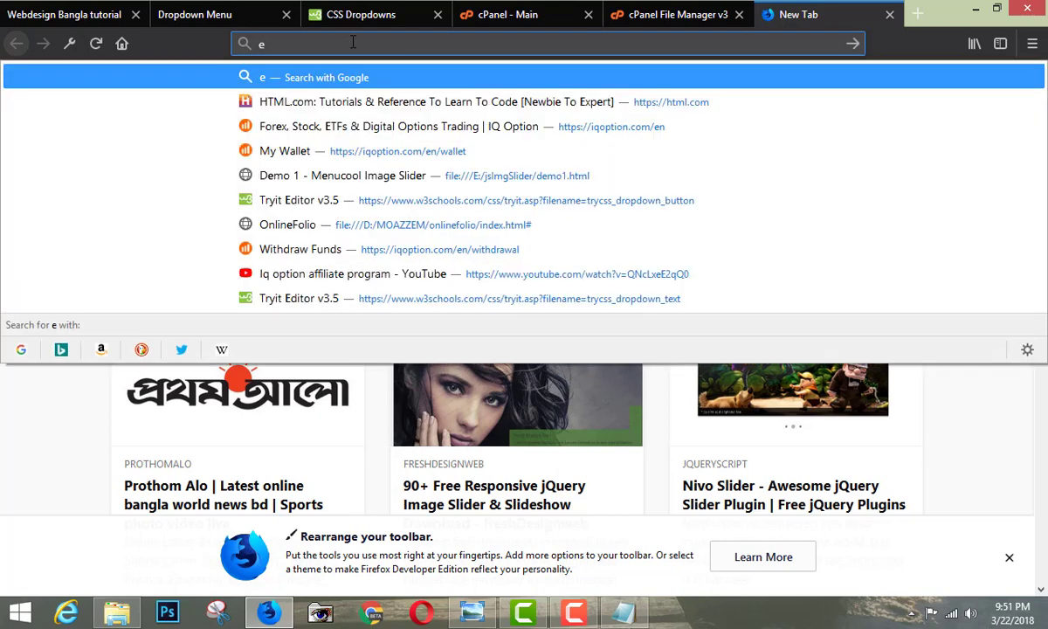
{"action": "key", "text": "BackSpace"}
{"action": "type", "text": "bestofferwall.com/"}
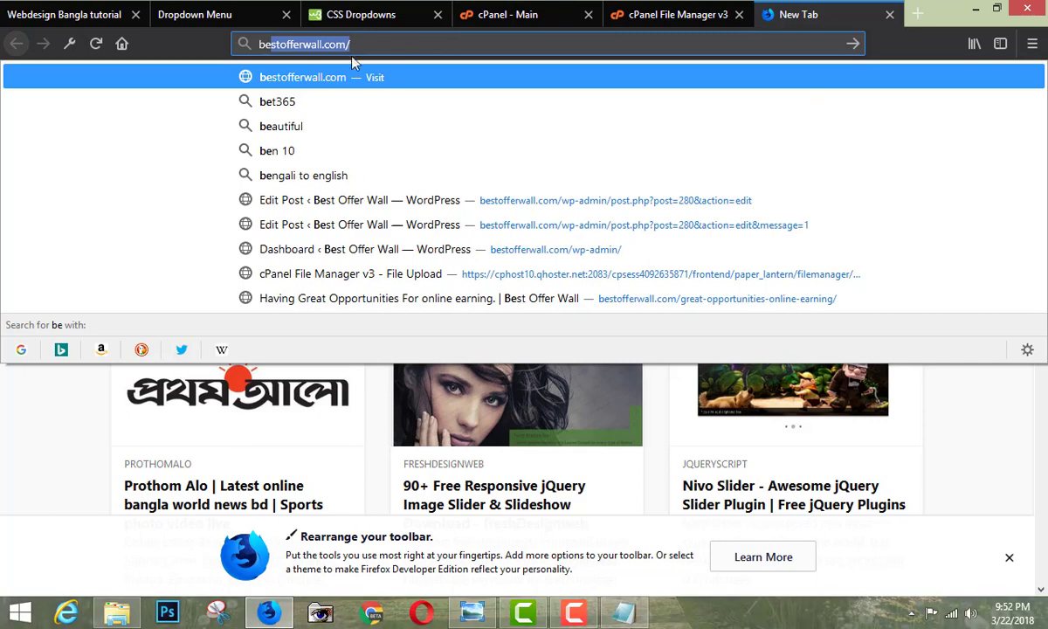
{"action": "left_click", "coordinate": [358, 48]}
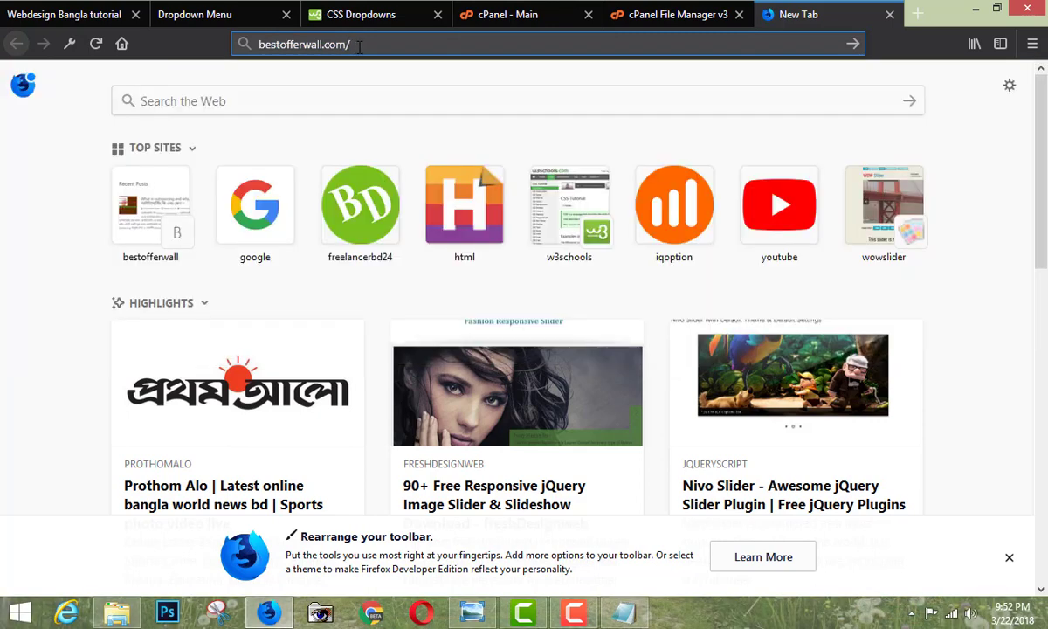
{"action": "type", "text": "w"}
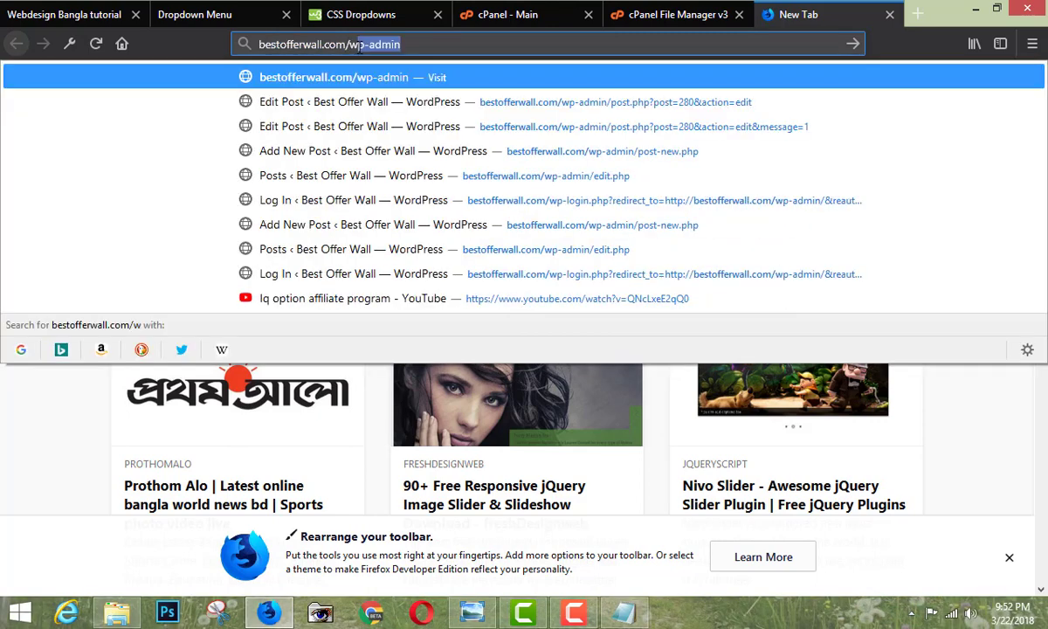
{"action": "type", "text": "eb"}
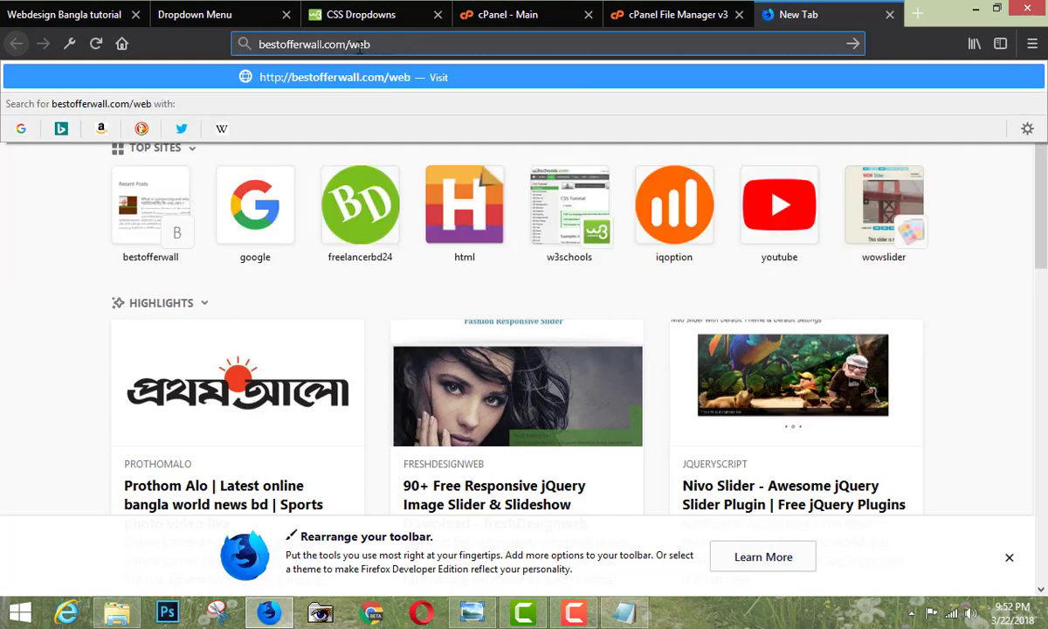
{"action": "type", "text": "01"}
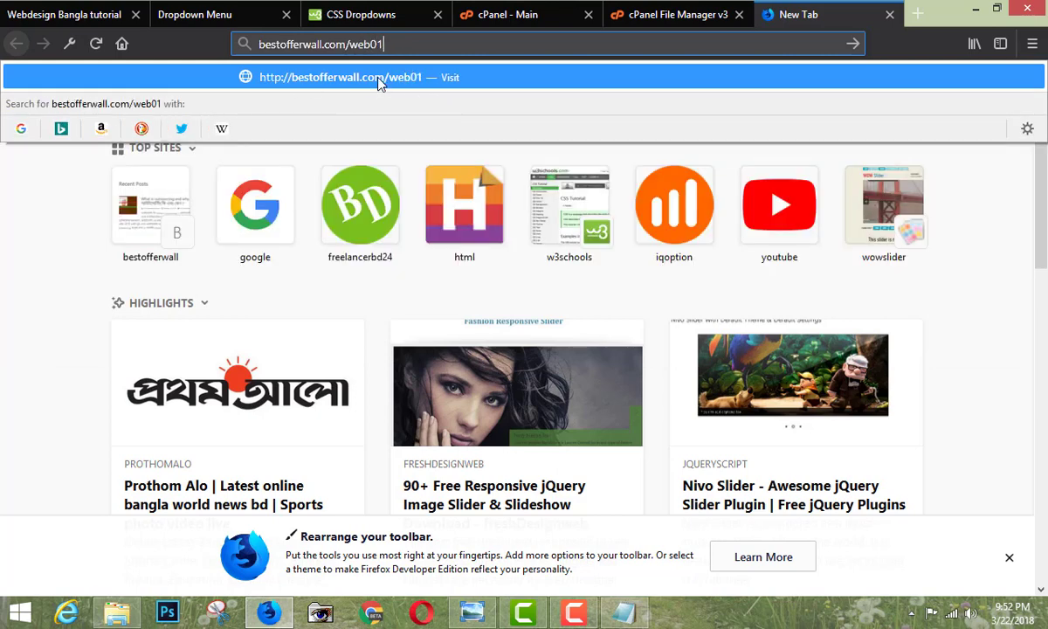
Glance at the local website copy, then return and re-enter the typed address.
{"action": "left_click", "coordinate": [63, 16]}
{"action": "scroll", "coordinate": [510, 183], "scroll_direction": "down", "scroll_amount": 5}
{"action": "scroll", "coordinate": [510, 184], "scroll_direction": "up", "scroll_amount": 5}
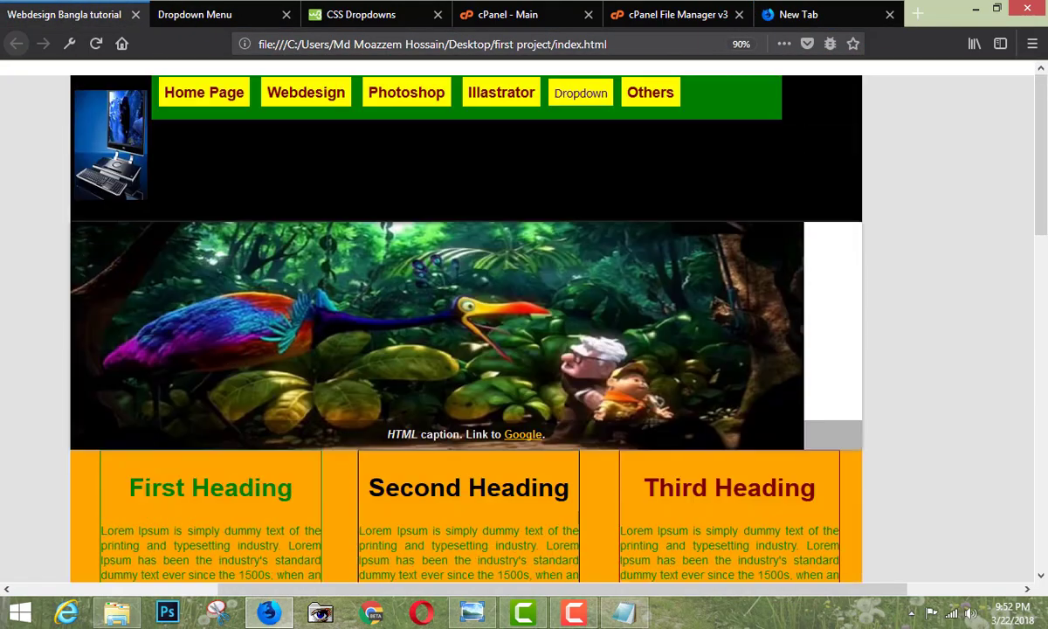
{"action": "left_click", "coordinate": [768, 17]}
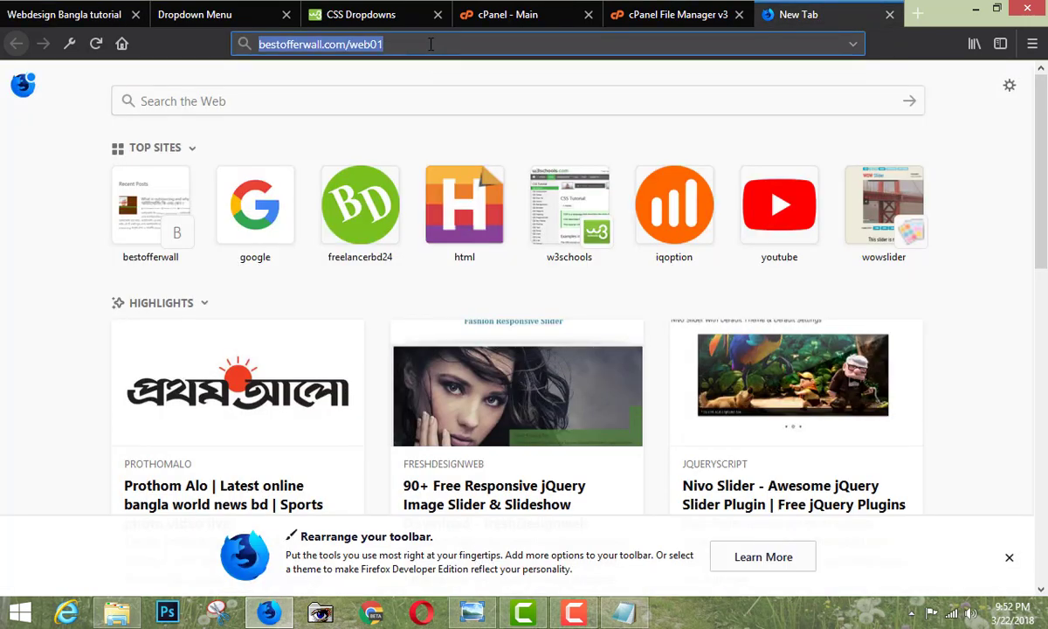
{"action": "left_click_drag", "start_coordinate": [407, 44], "coordinate": [321, 43]}
{"action": "left_click_drag", "start_coordinate": [197, 44], "coordinate": [112, 40]}
{"action": "key", "text": "ctrl+v"}
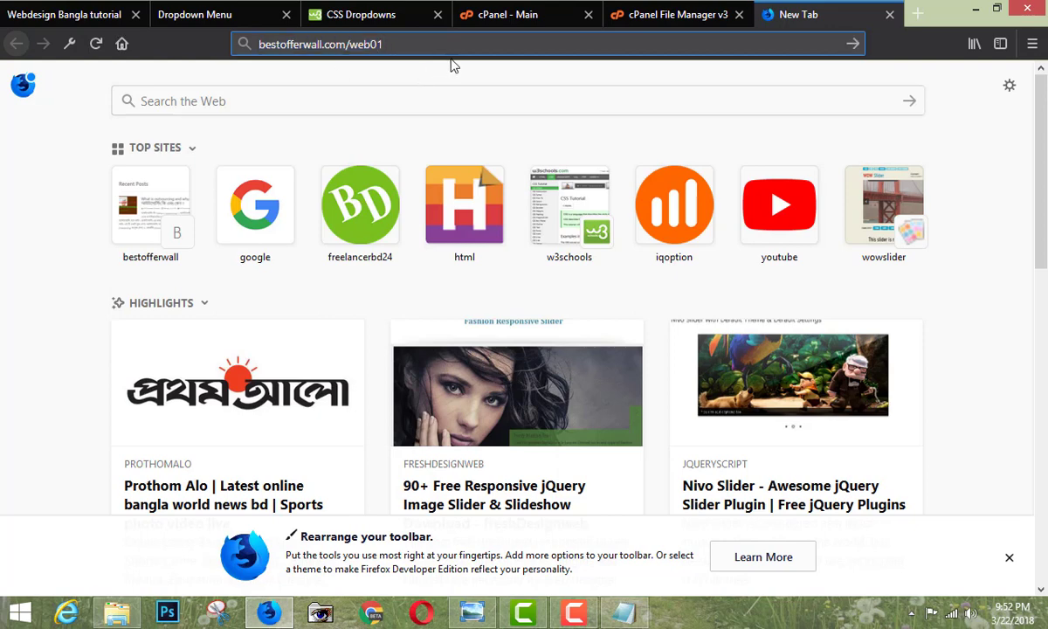
Load bestofferwall.com/web01, scroll through the live page, then switch to the local copy.
{"action": "left_click", "coordinate": [854, 46]}
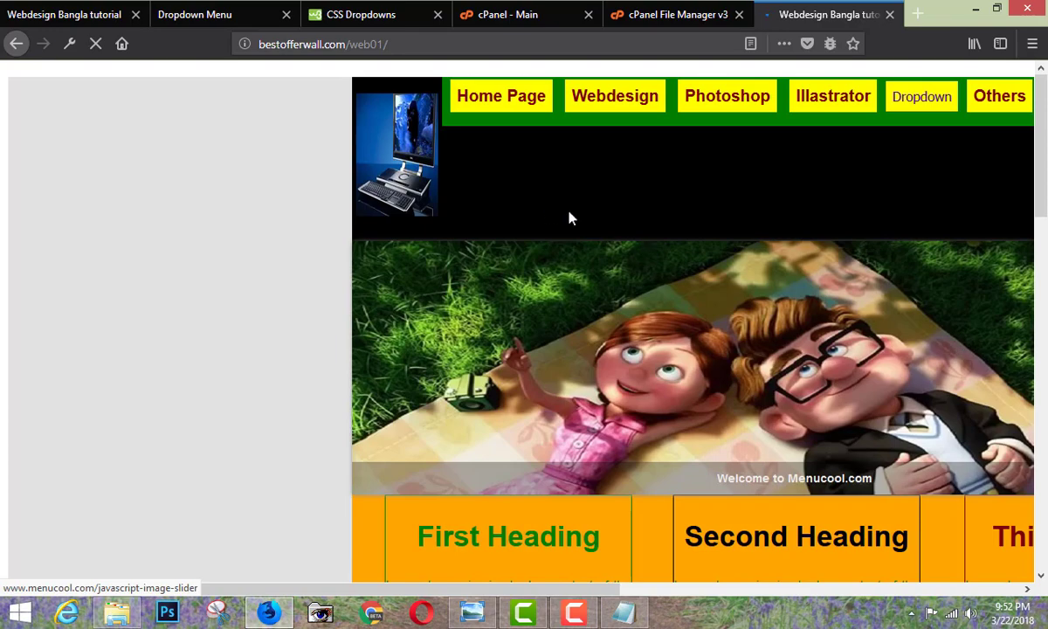
{"action": "scroll", "coordinate": [531, 219], "scroll_direction": "down", "scroll_amount": 4}
{"action": "scroll", "coordinate": [531, 216], "scroll_direction": "down", "scroll_amount": 5}
{"action": "scroll", "coordinate": [526, 215], "scroll_direction": "up", "scroll_amount": 2}
{"action": "scroll", "coordinate": [529, 222], "scroll_direction": "up", "scroll_amount": 2}
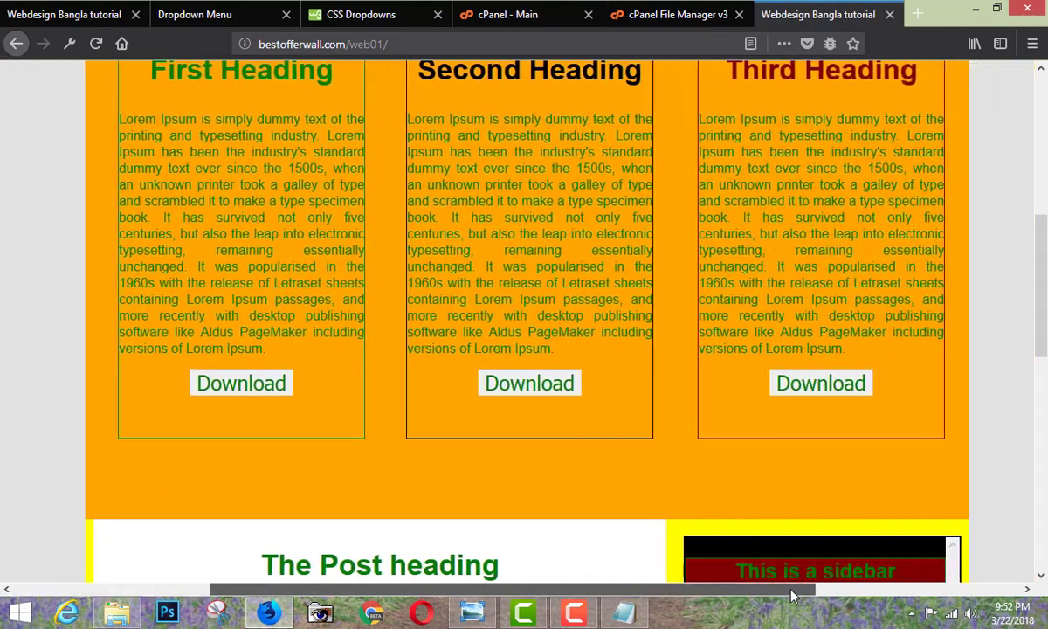
{"action": "left_click_drag", "start_coordinate": [500, 589], "coordinate": [749, 590]}
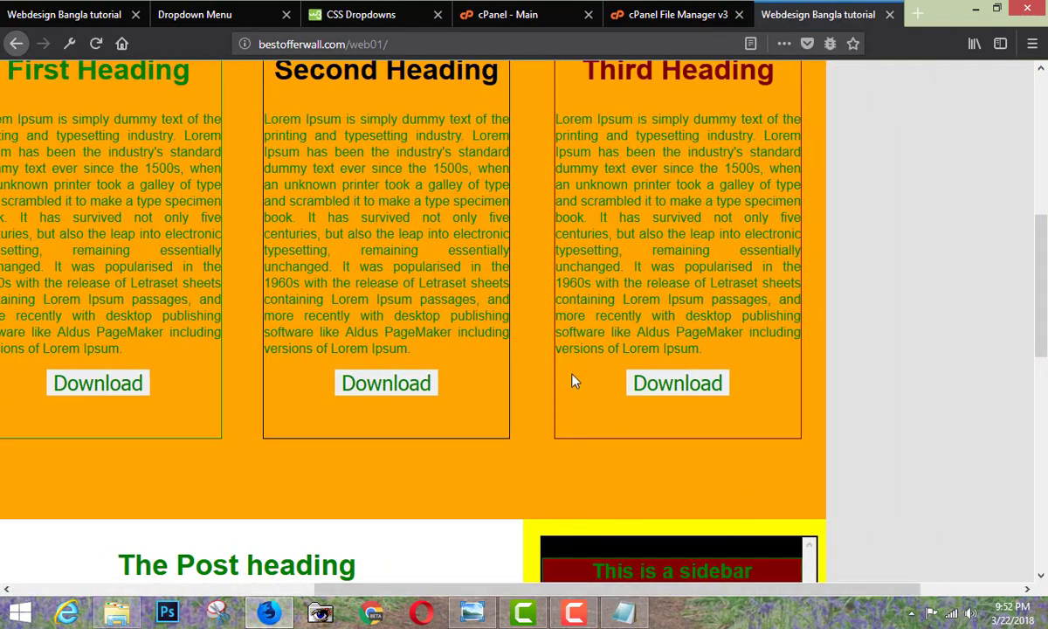
{"action": "left_click_drag", "start_coordinate": [433, 583], "coordinate": [316, 583]}
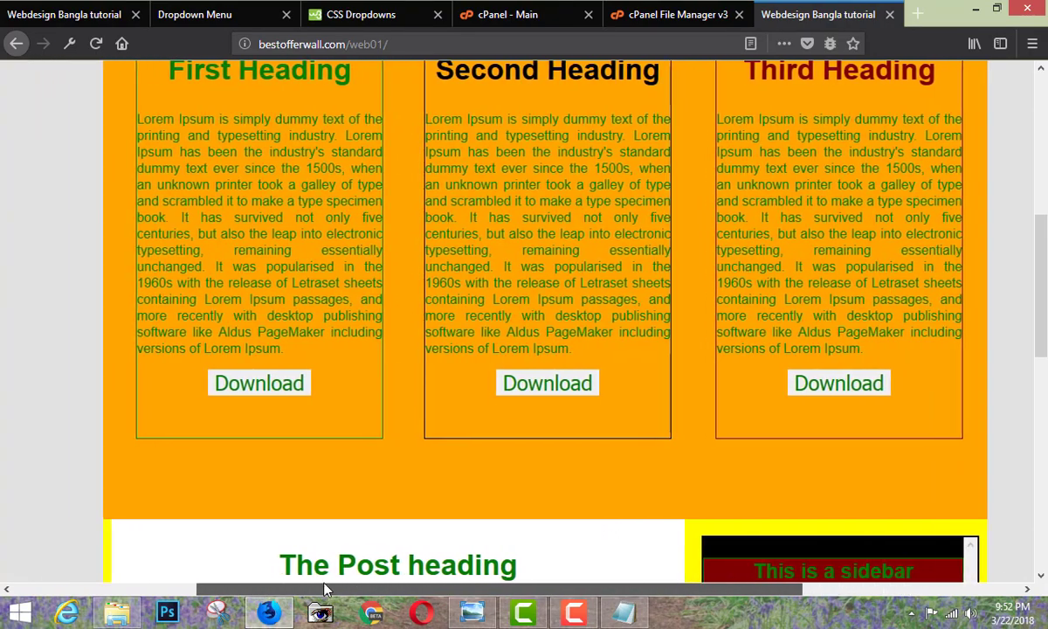
{"action": "scroll", "coordinate": [651, 345], "scroll_direction": "up", "scroll_amount": 5}
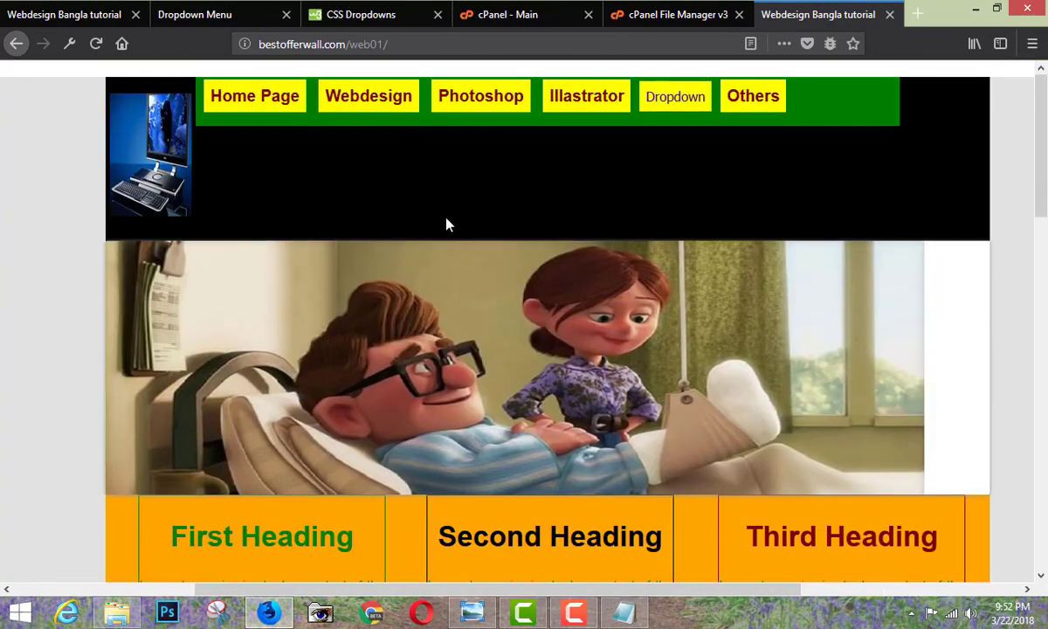
{"action": "left_click", "coordinate": [87, 21]}
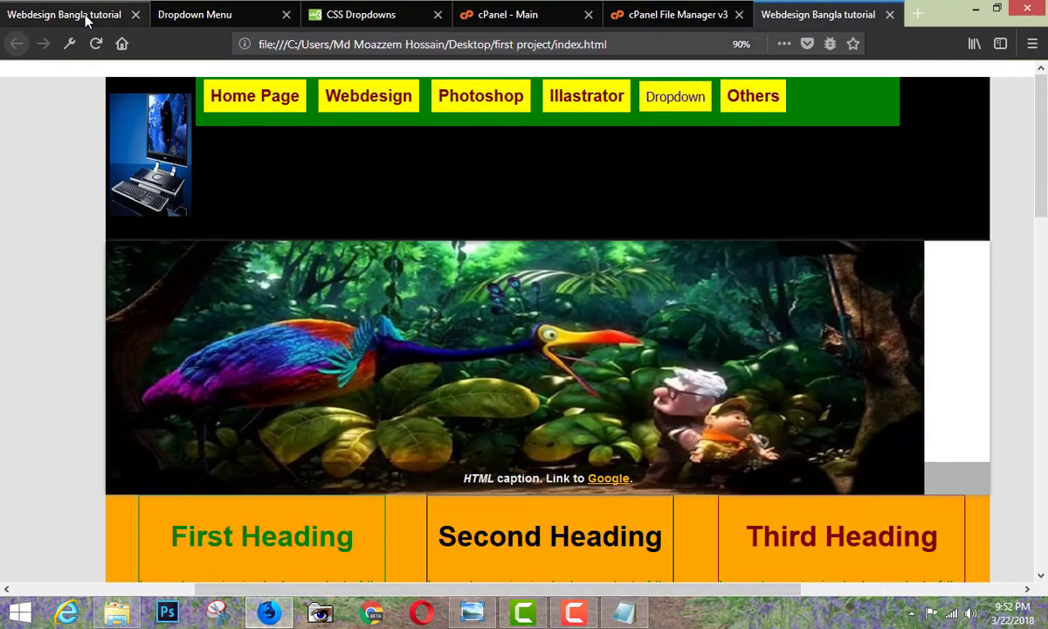
Close the local copy, Dropdown Menu, CSS Dropdowns, cPanel Main and File Manager tabs.
{"action": "left_click", "coordinate": [135, 14]}
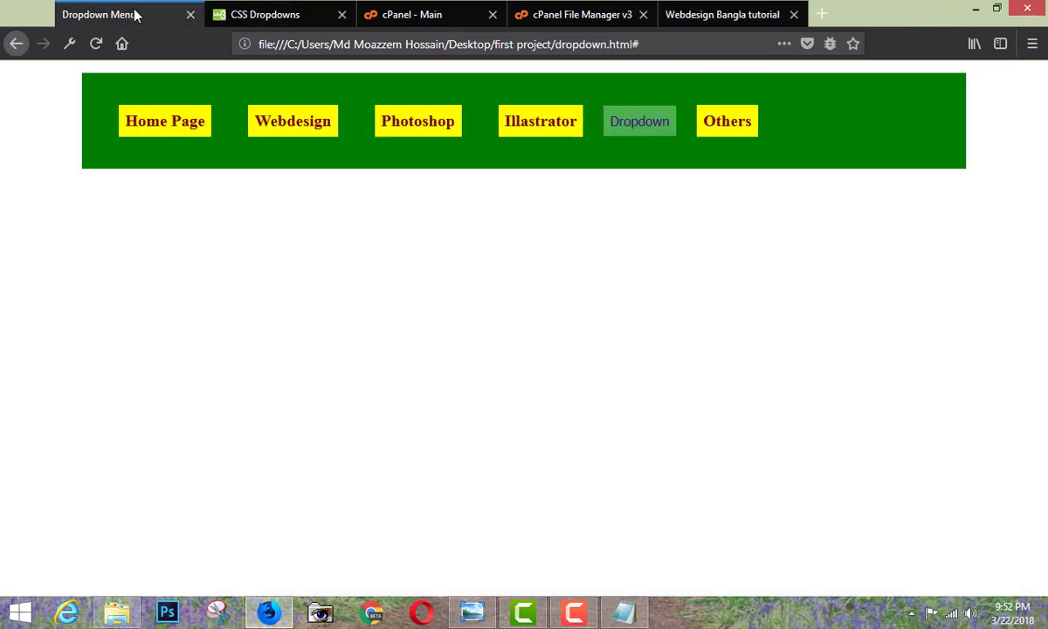
{"action": "left_click", "coordinate": [135, 15]}
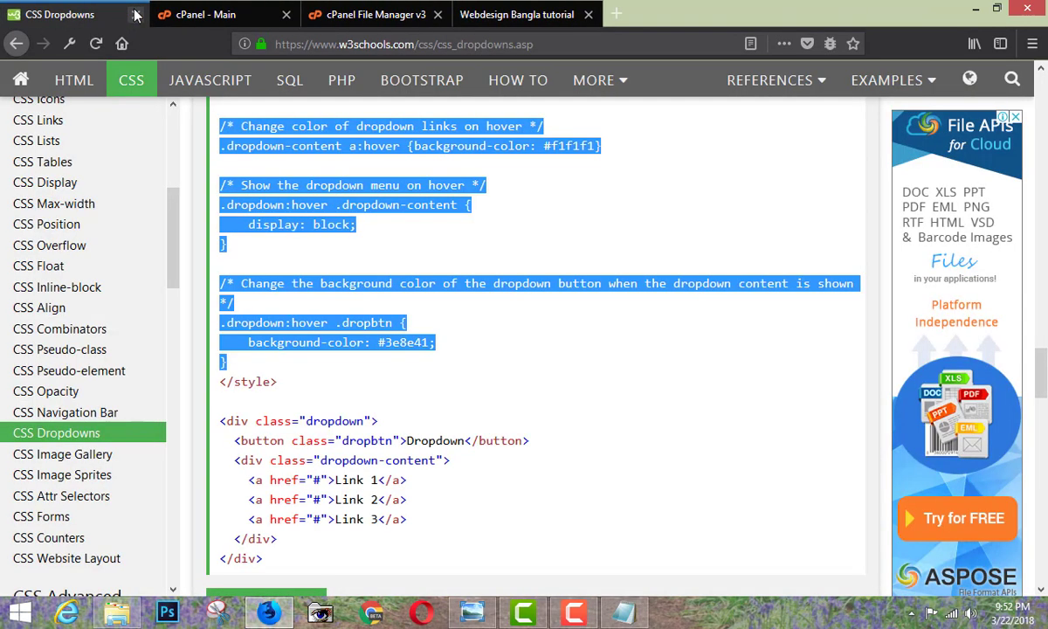
{"action": "left_click", "coordinate": [135, 14]}
{"action": "left_click", "coordinate": [135, 15]}
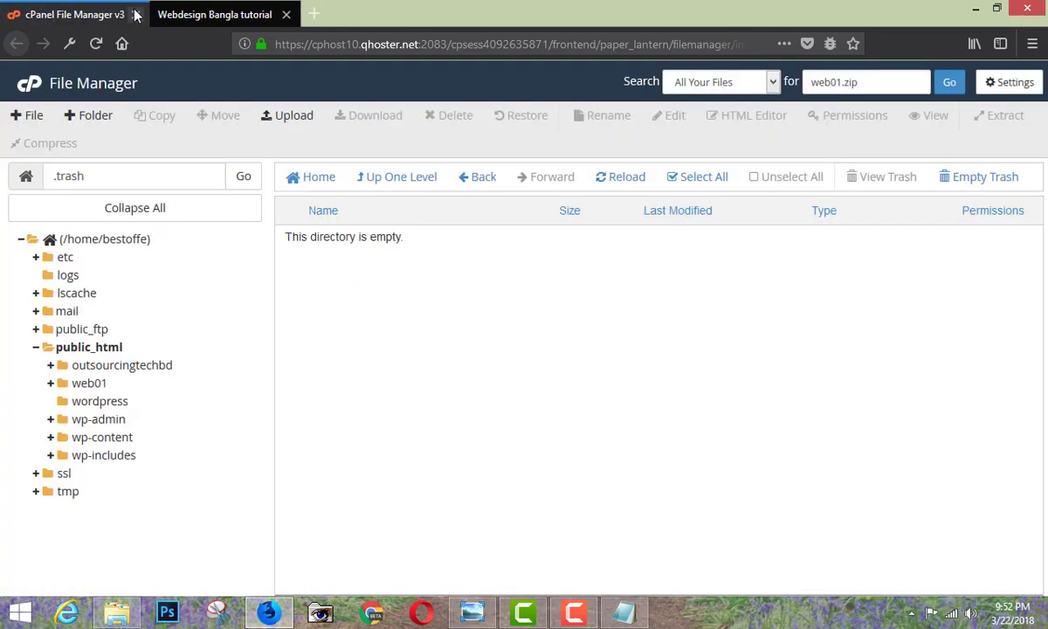
{"action": "left_click", "coordinate": [136, 15]}
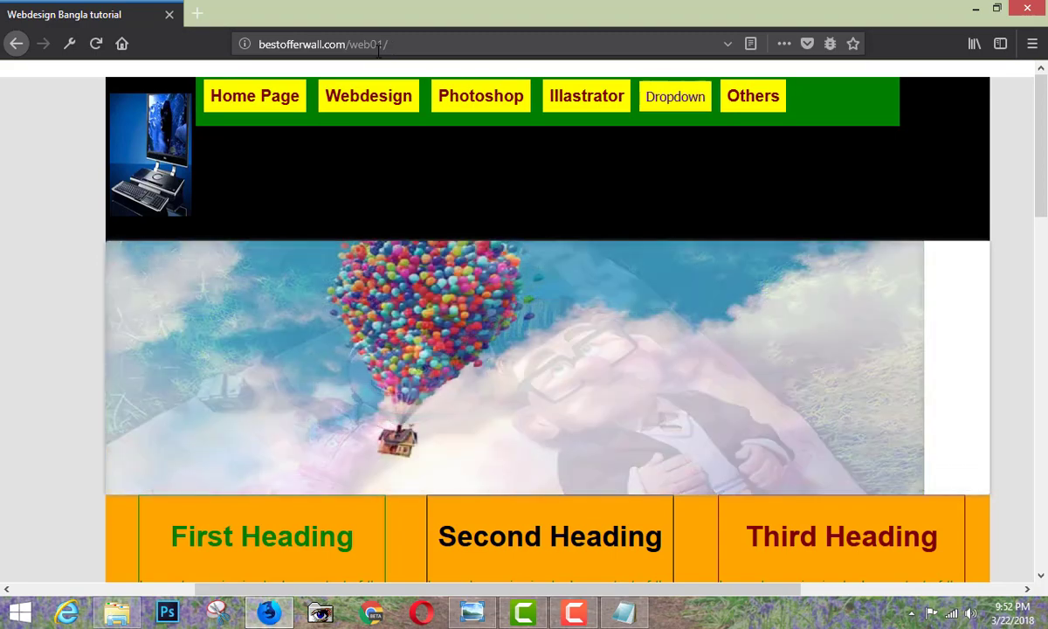
Scroll through the live site and select its address in the address bar.
{"action": "scroll", "coordinate": [413, 164], "scroll_direction": "down", "scroll_amount": 4}
{"action": "scroll", "coordinate": [638, 172], "scroll_direction": "down", "scroll_amount": 3}
{"action": "scroll", "coordinate": [637, 172], "scroll_direction": "down", "scroll_amount": 5}
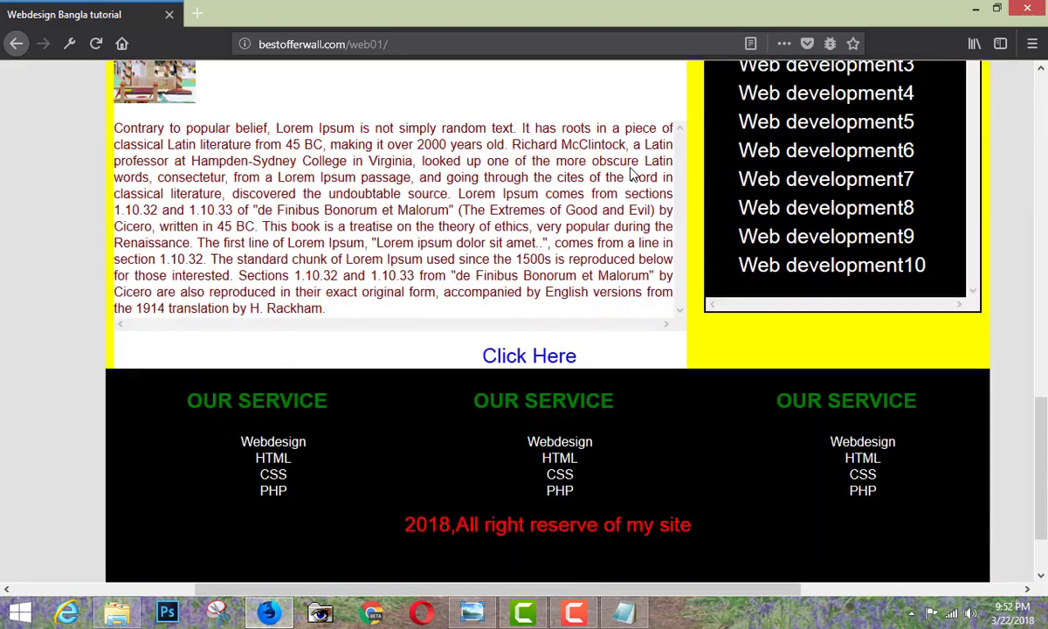
{"action": "scroll", "coordinate": [633, 169], "scroll_direction": "down", "scroll_amount": 1}
{"action": "scroll", "coordinate": [626, 397], "scroll_direction": "up", "scroll_amount": 4}
{"action": "scroll", "coordinate": [629, 390], "scroll_direction": "up", "scroll_amount": 5}
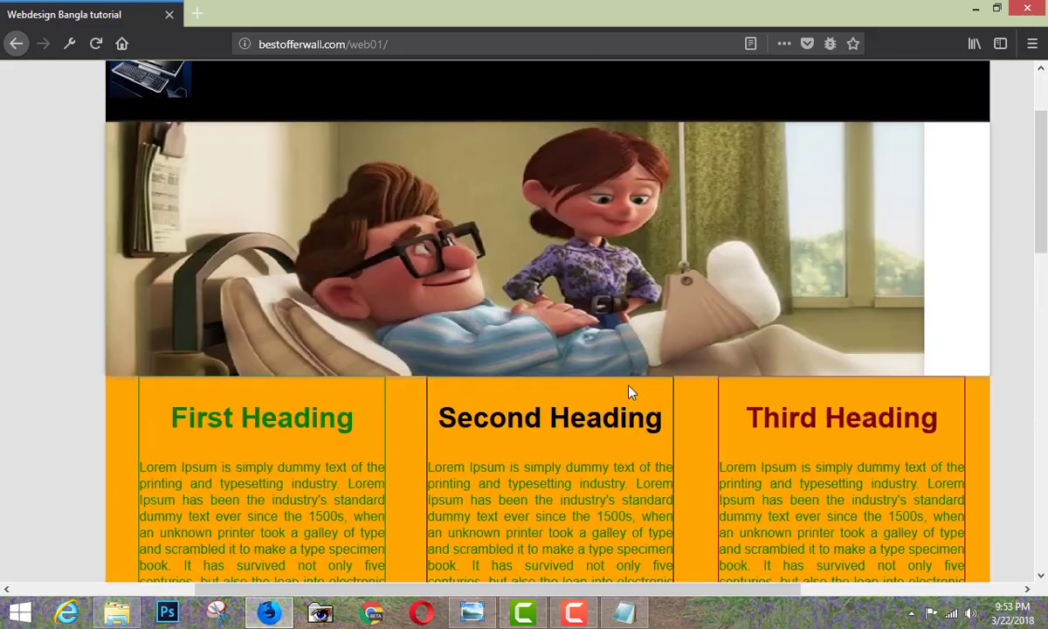
{"action": "scroll", "coordinate": [628, 390], "scroll_direction": "up", "scroll_amount": 2}
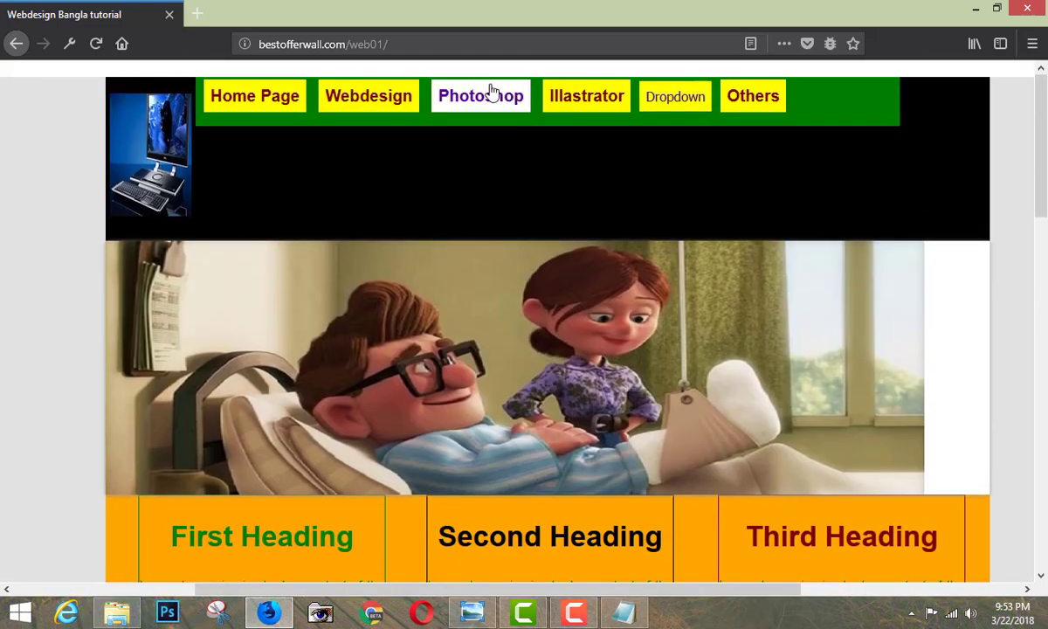
{"action": "left_click_drag", "start_coordinate": [389, 43], "coordinate": [243, 44]}
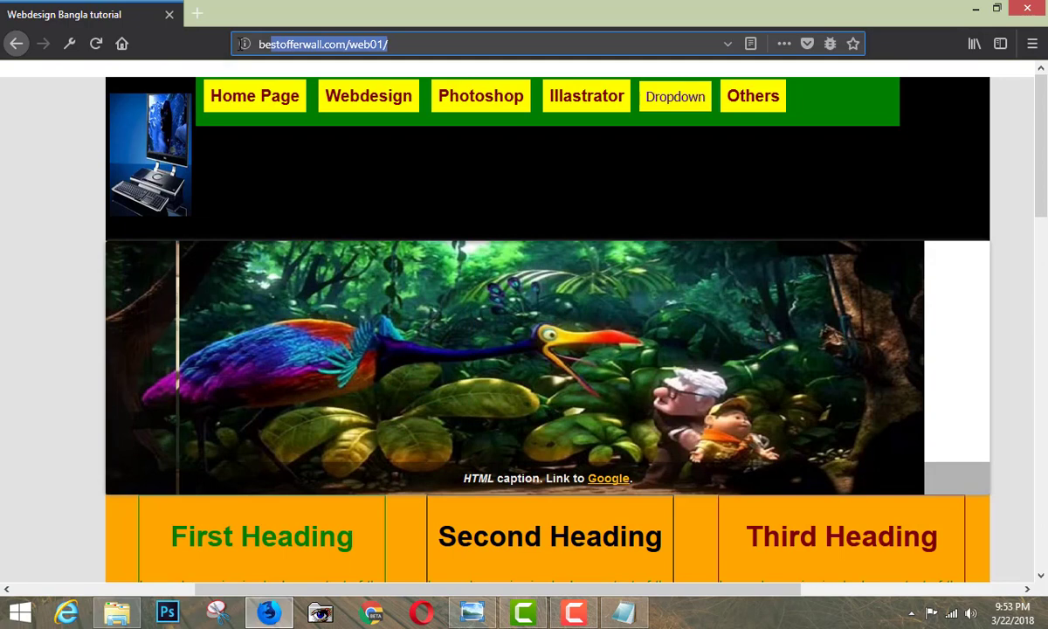
{"action": "left_click", "coordinate": [424, 44]}
{"action": "left_click_drag", "start_coordinate": [424, 44], "coordinate": [147, 72]}
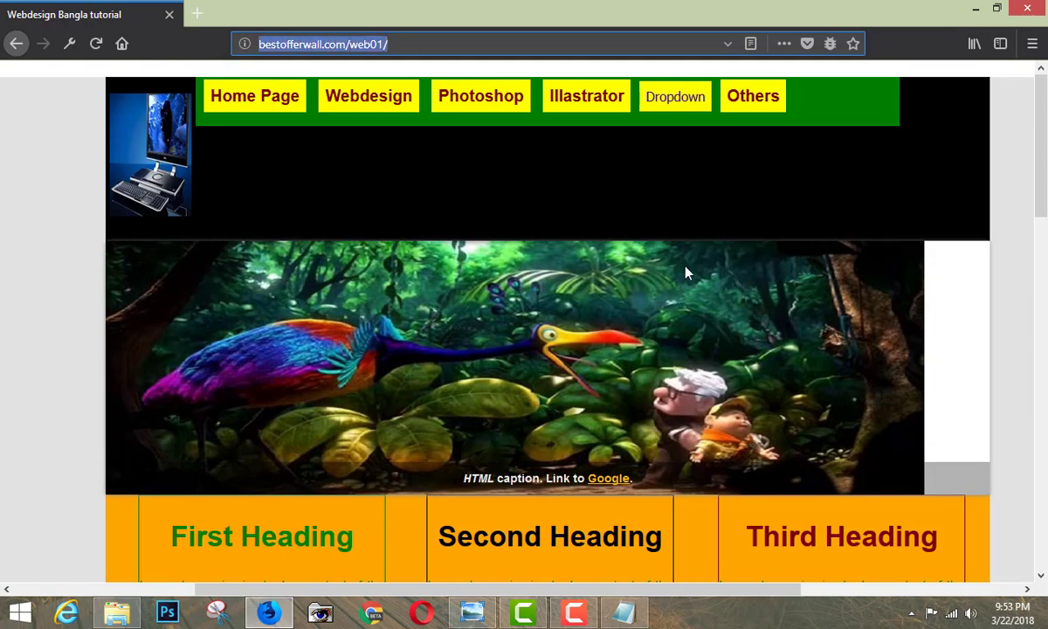
{"action": "scroll", "coordinate": [477, 299], "scroll_direction": "down", "scroll_amount": 3}
{"action": "scroll", "coordinate": [478, 298], "scroll_direction": "up", "scroll_amount": 3}
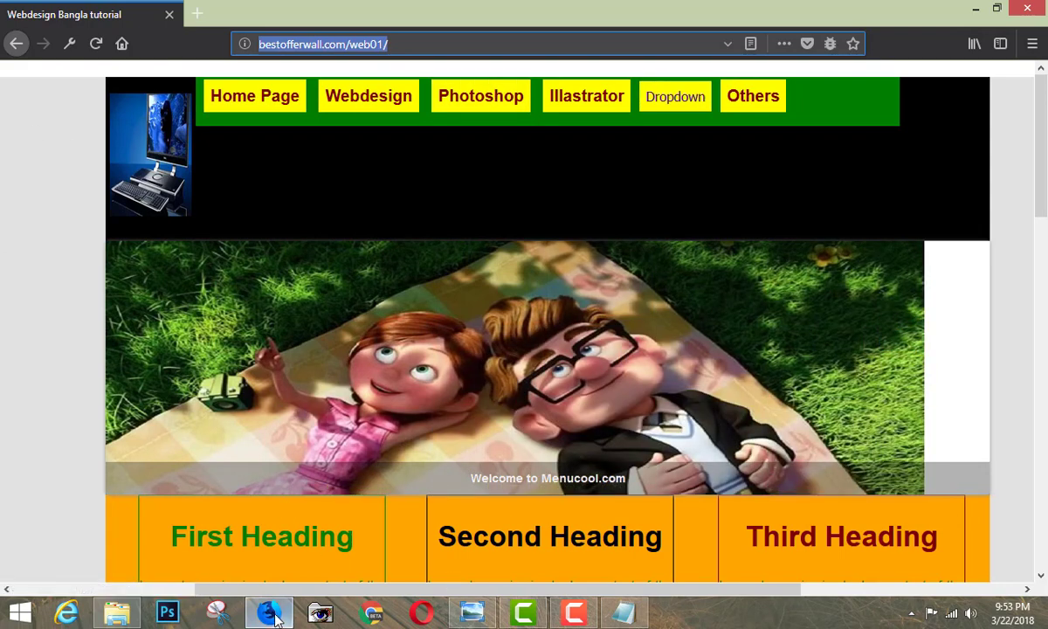
{"action": "left_click", "coordinate": [423, 615]}
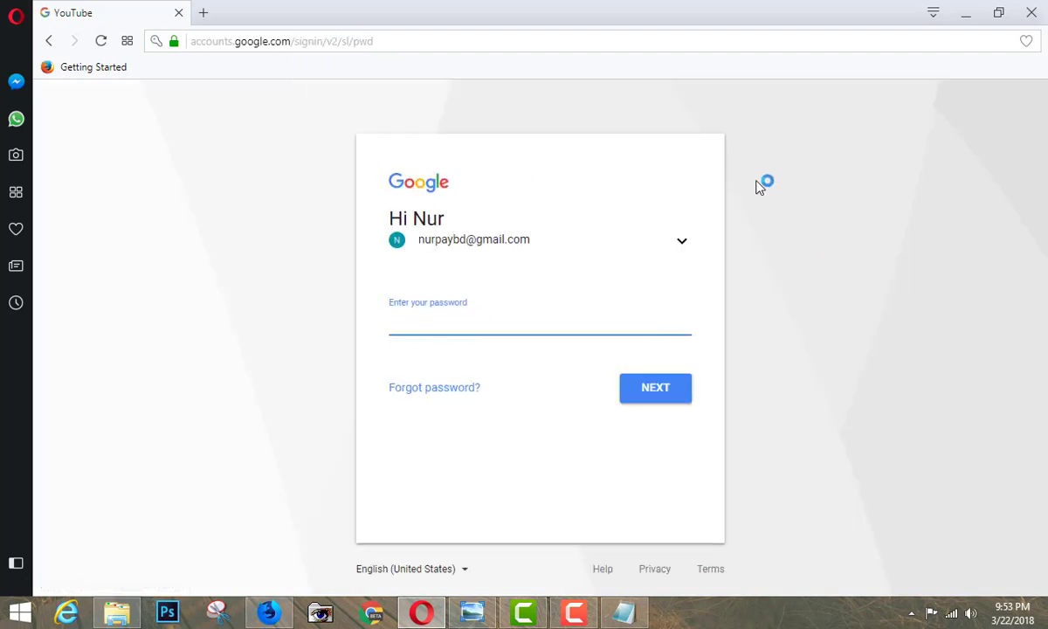
{"action": "left_click", "coordinate": [178, 13]}
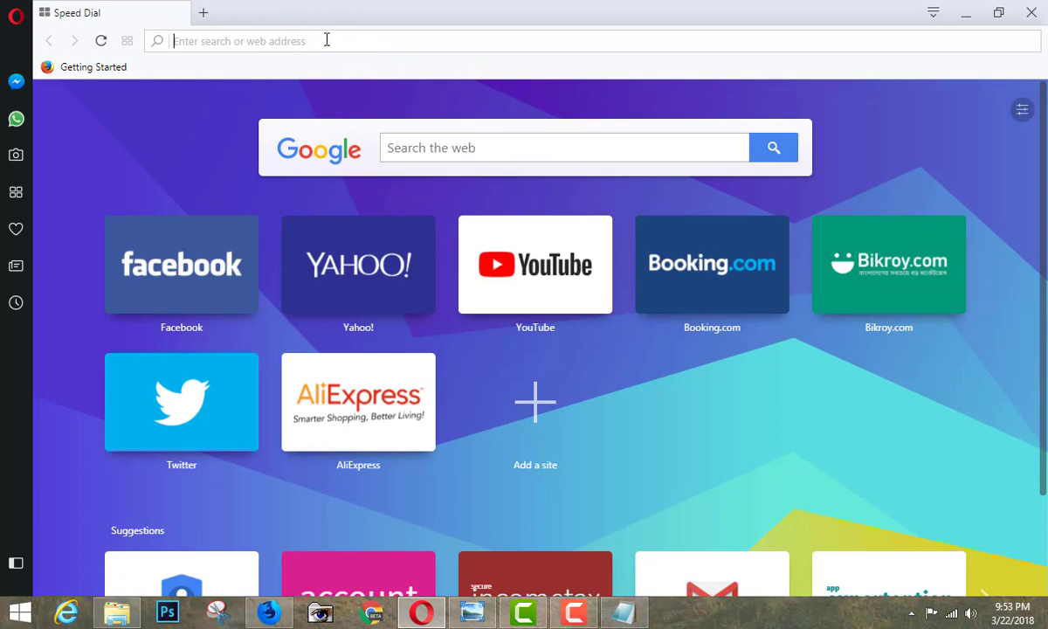
{"action": "left_click", "coordinate": [327, 40]}
{"action": "type", "text": "http://bestofferwall.com/web01/"}
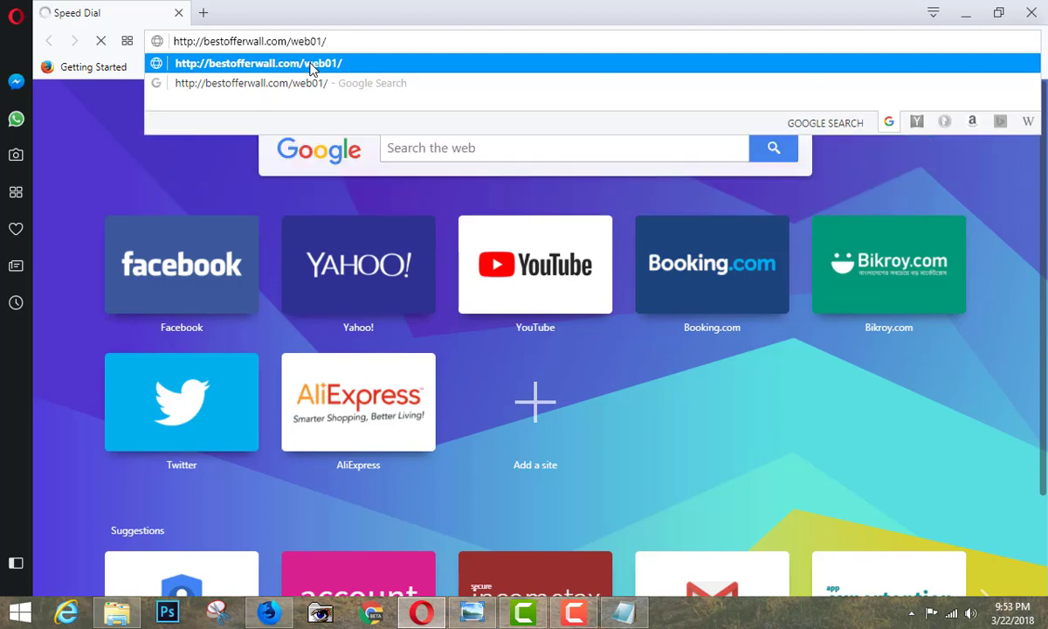
{"action": "left_click", "coordinate": [311, 63]}
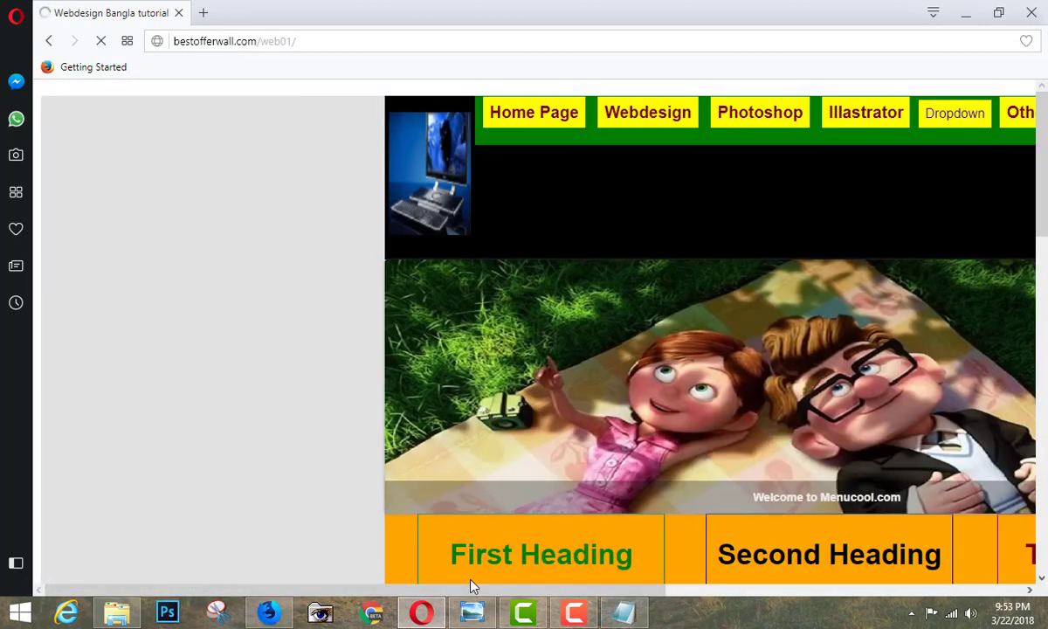
{"action": "left_click_drag", "start_coordinate": [470, 590], "coordinate": [692, 590]}
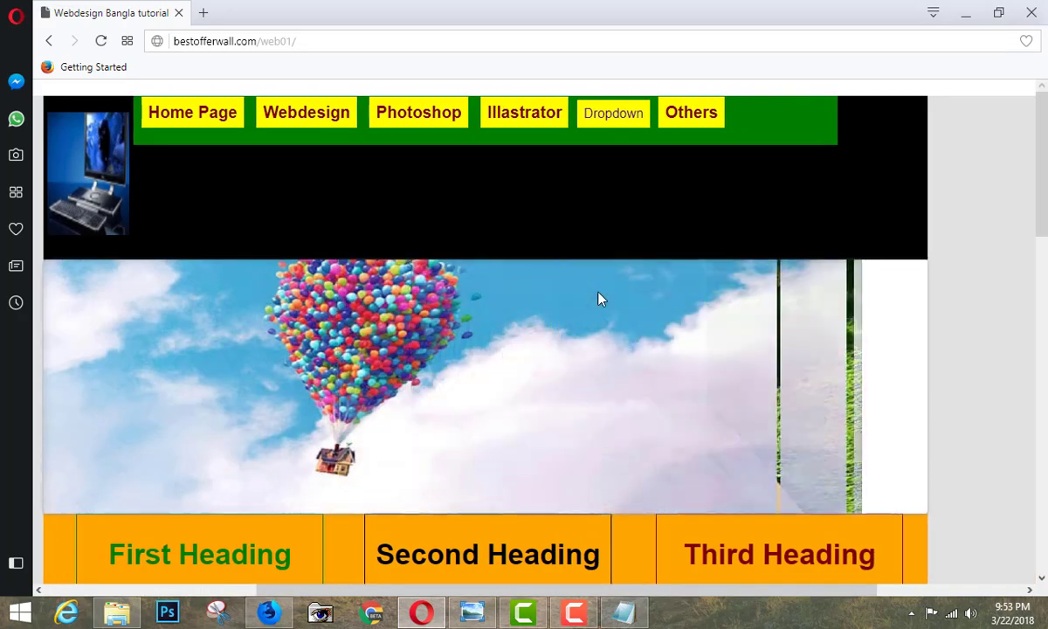
{"action": "scroll", "coordinate": [538, 245], "scroll_direction": "down", "scroll_amount": 5}
{"action": "scroll", "coordinate": [534, 246], "scroll_direction": "down", "scroll_amount": 5}
{"action": "scroll", "coordinate": [530, 245], "scroll_direction": "down", "scroll_amount": 4}
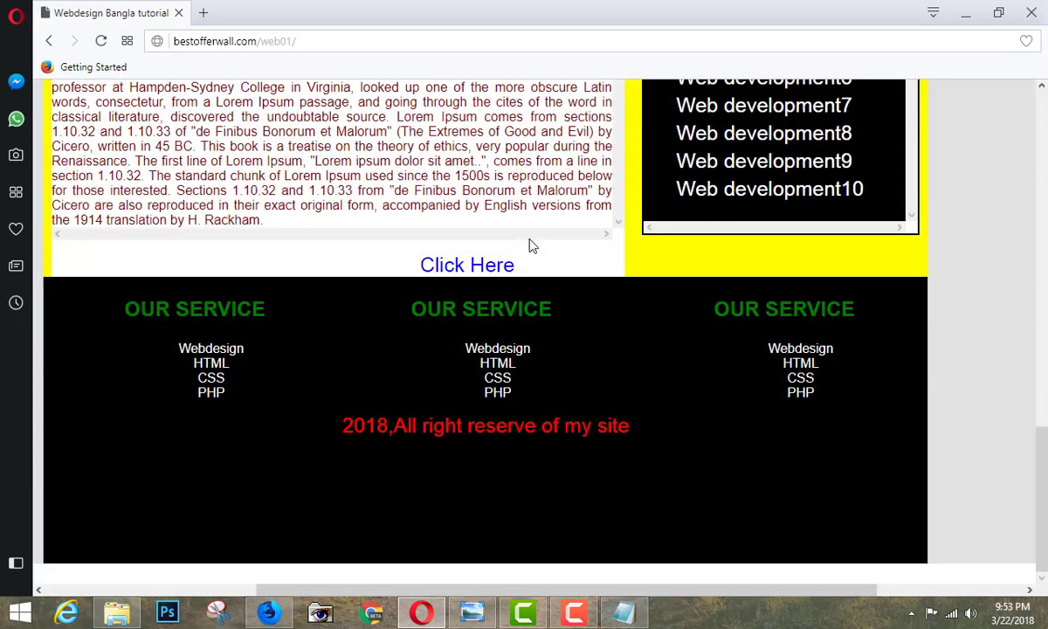
{"action": "scroll", "coordinate": [515, 393], "scroll_direction": "left", "scroll_amount": 2}
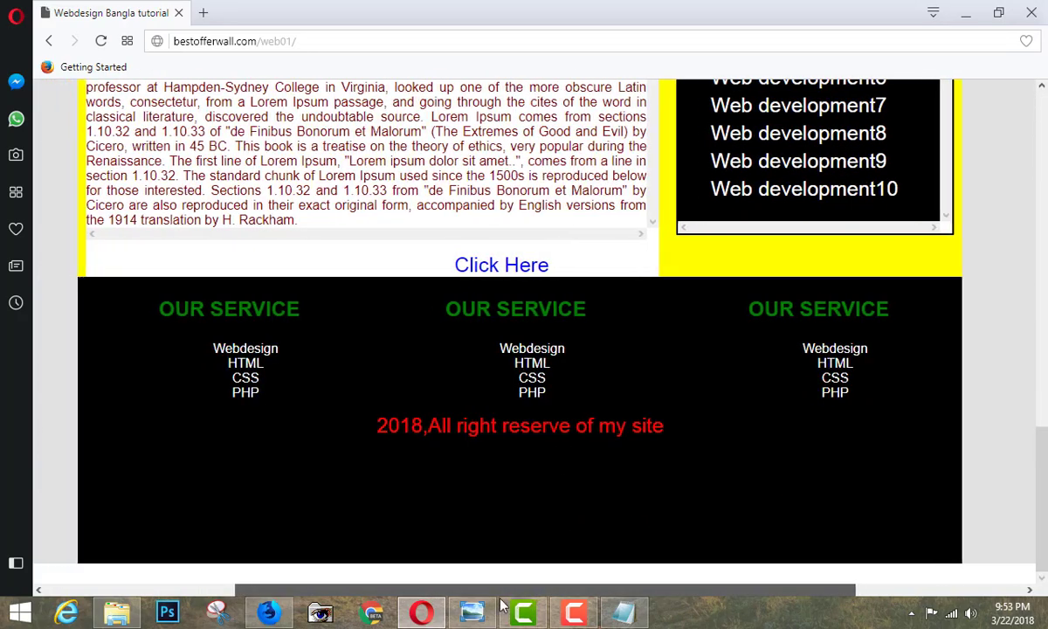
{"action": "scroll", "coordinate": [508, 179], "scroll_direction": "up", "scroll_amount": 2}
{"action": "scroll", "coordinate": [508, 179], "scroll_direction": "up", "scroll_amount": 8}
{"action": "scroll", "coordinate": [508, 179], "scroll_direction": "up", "scroll_amount": 4}
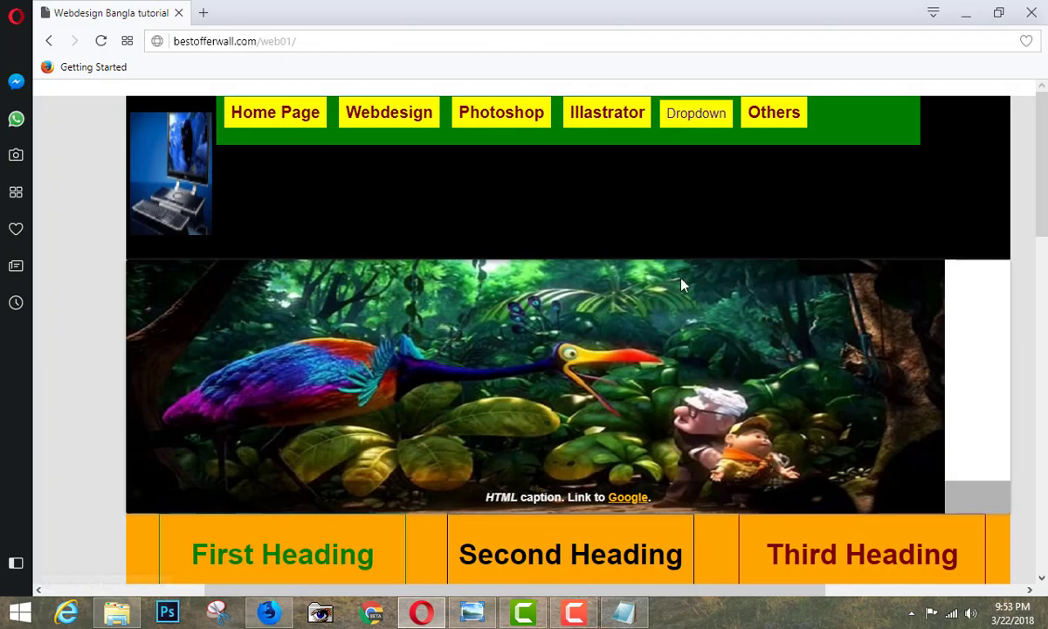
{"action": "scroll", "coordinate": [562, 157], "scroll_direction": "down", "scroll_amount": 3}
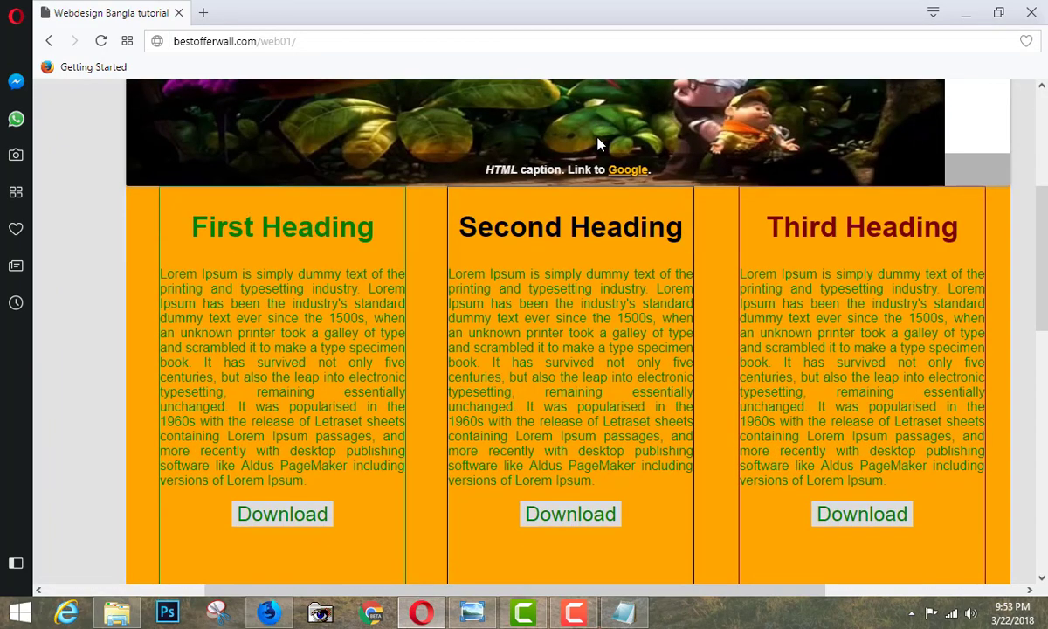
{"action": "scroll", "coordinate": [599, 145], "scroll_direction": "up", "scroll_amount": 3}
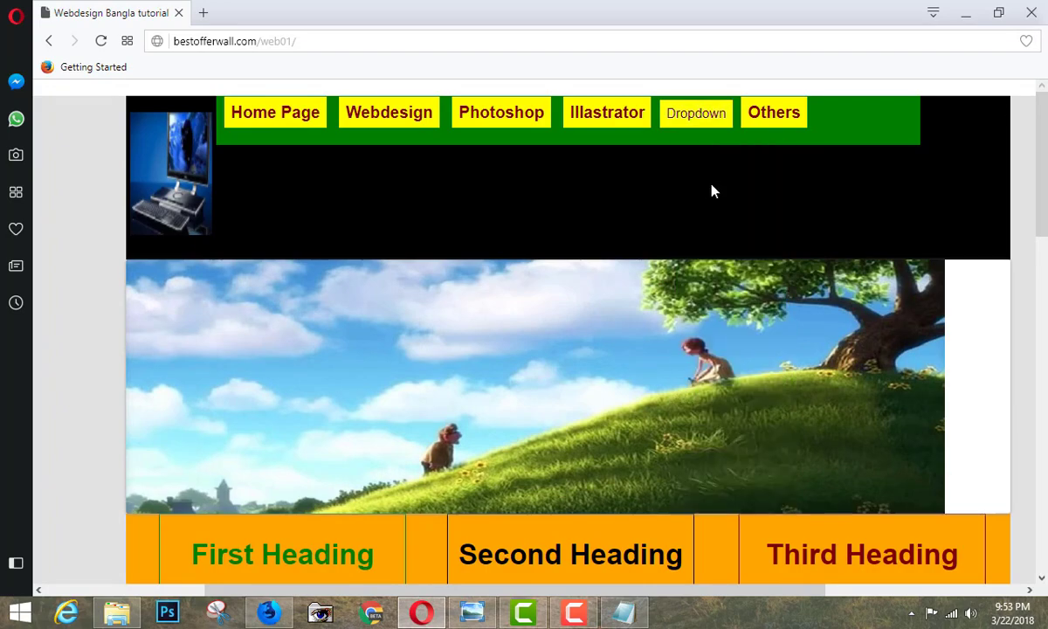
{"action": "scroll", "coordinate": [599, 199], "scroll_direction": "down", "scroll_amount": 3}
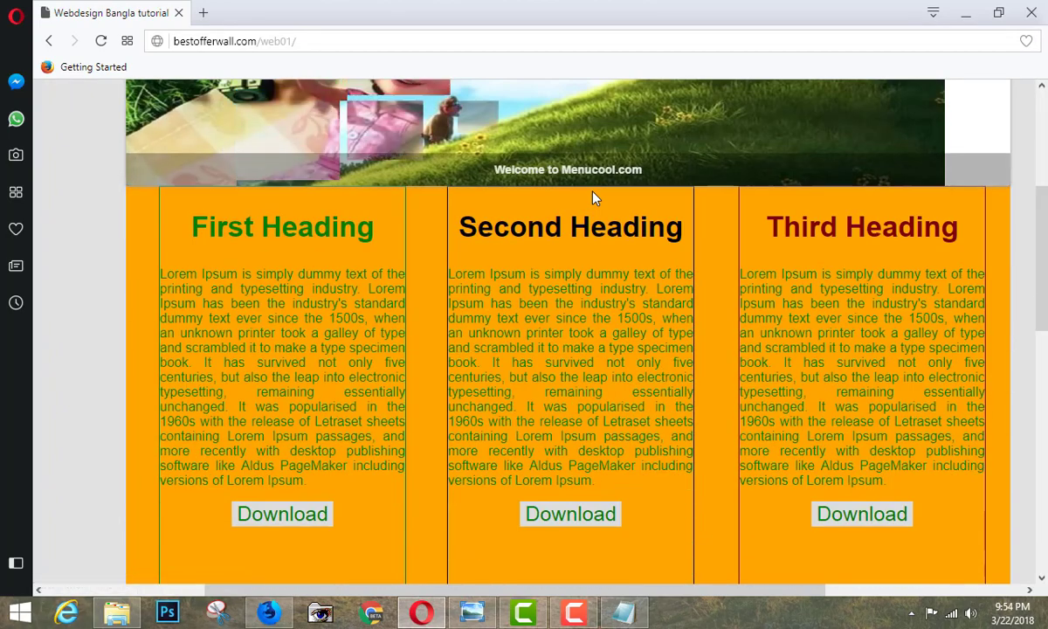
{"action": "scroll", "coordinate": [593, 199], "scroll_direction": "down", "scroll_amount": 5}
{"action": "scroll", "coordinate": [592, 198], "scroll_direction": "down", "scroll_amount": 3}
{"action": "scroll", "coordinate": [590, 193], "scroll_direction": "up", "scroll_amount": 2}
{"action": "scroll", "coordinate": [590, 193], "scroll_direction": "up", "scroll_amount": 6}
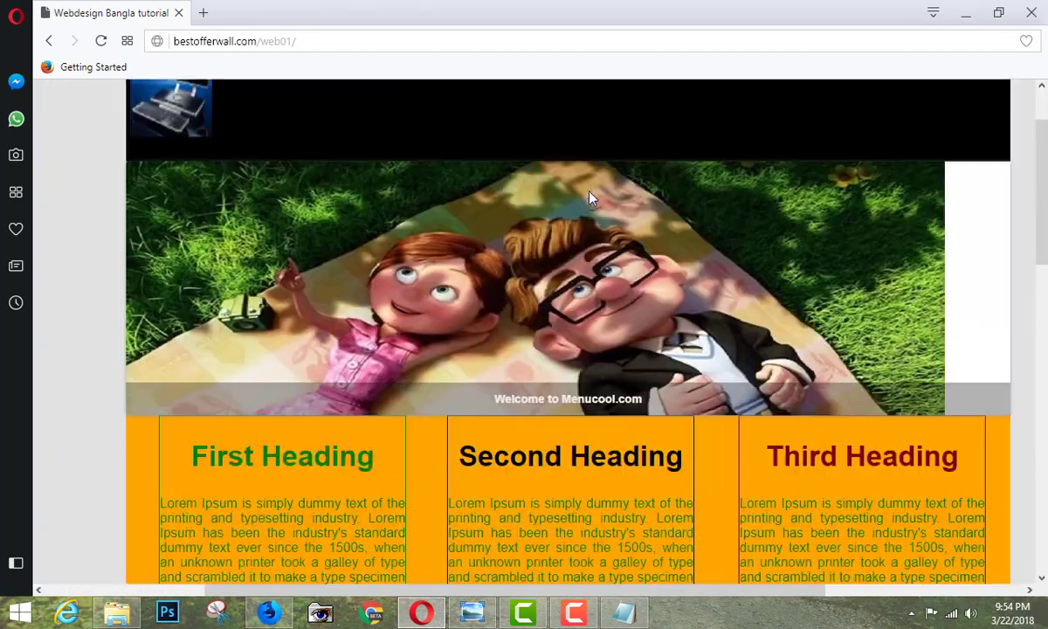
{"action": "scroll", "coordinate": [589, 196], "scroll_direction": "up", "scroll_amount": 3}
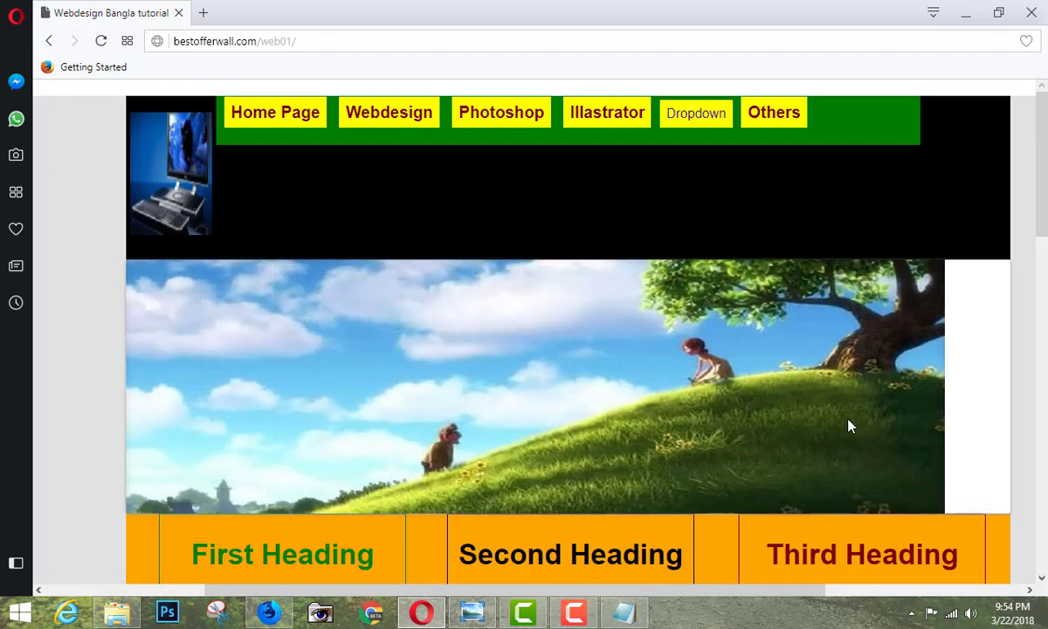
{"action": "scroll", "coordinate": [510, 129], "scroll_direction": "down", "scroll_amount": 4}
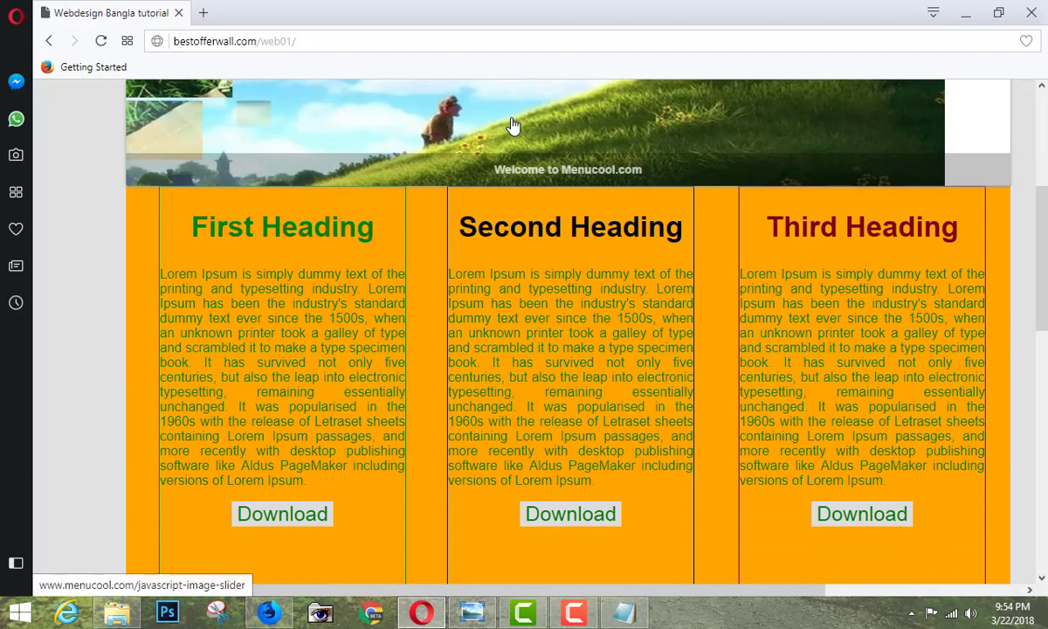
{"action": "scroll", "coordinate": [510, 128], "scroll_direction": "down", "scroll_amount": 5}
{"action": "scroll", "coordinate": [511, 123], "scroll_direction": "down", "scroll_amount": 4}
{"action": "scroll", "coordinate": [511, 123], "scroll_direction": "up", "scroll_amount": 5}
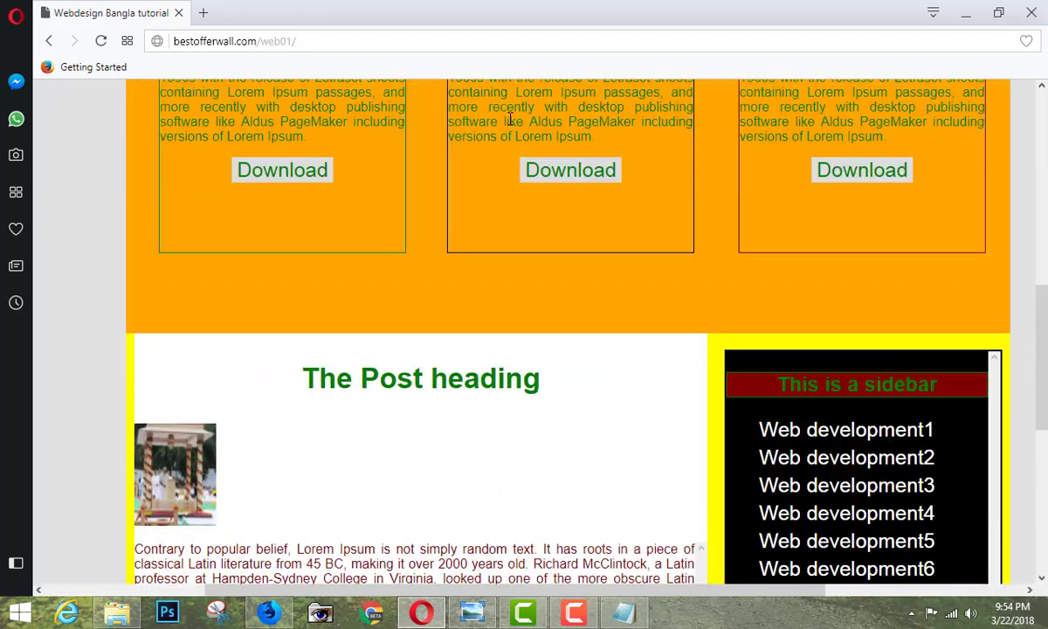
{"action": "scroll", "coordinate": [512, 123], "scroll_direction": "up", "scroll_amount": 5}
{"action": "scroll", "coordinate": [511, 125], "scroll_direction": "up", "scroll_amount": 3}
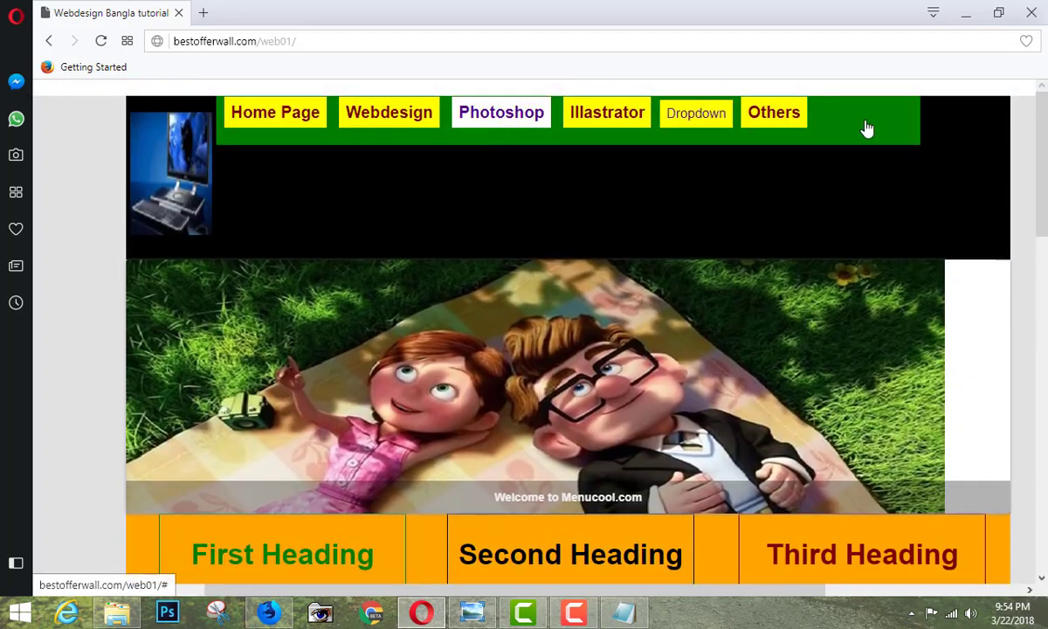
{"action": "scroll", "coordinate": [479, 148], "scroll_direction": "down", "scroll_amount": 1}
{"action": "scroll", "coordinate": [479, 148], "scroll_direction": "down", "scroll_amount": 3}
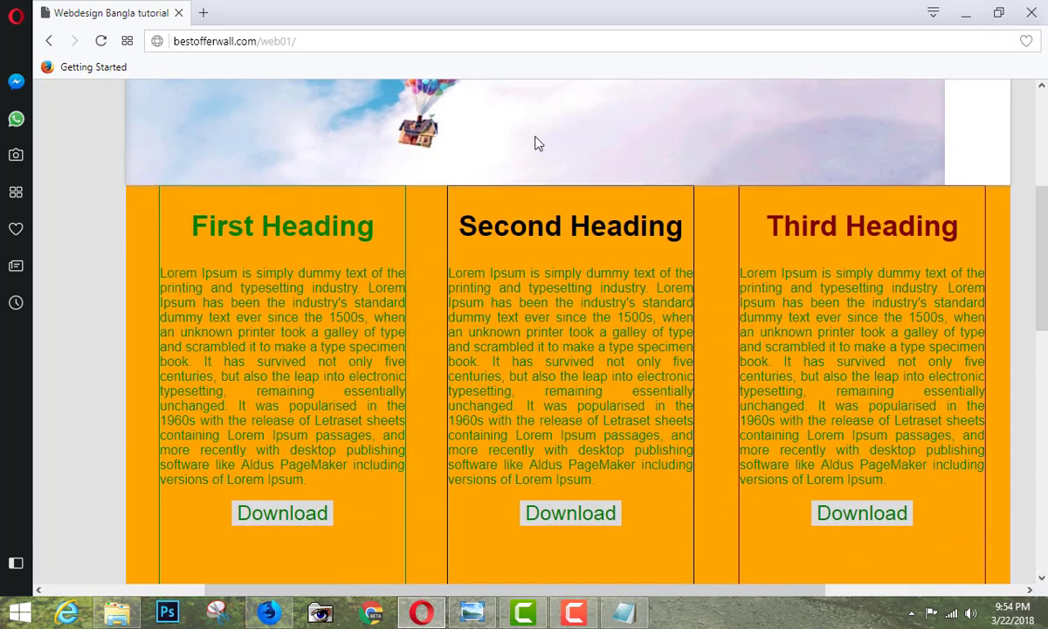
{"action": "scroll", "coordinate": [567, 192], "scroll_direction": "down", "scroll_amount": 4}
{"action": "scroll", "coordinate": [611, 349], "scroll_direction": "down", "scroll_amount": 3}
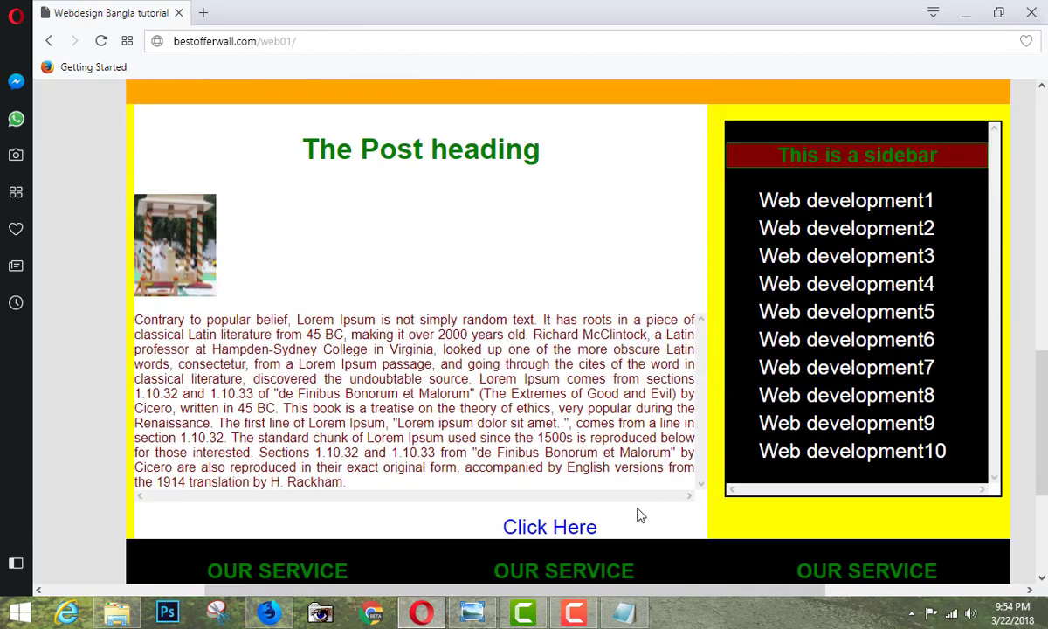
{"action": "left_click", "coordinate": [576, 616]}
{"action": "left_click", "coordinate": [539, 576]}
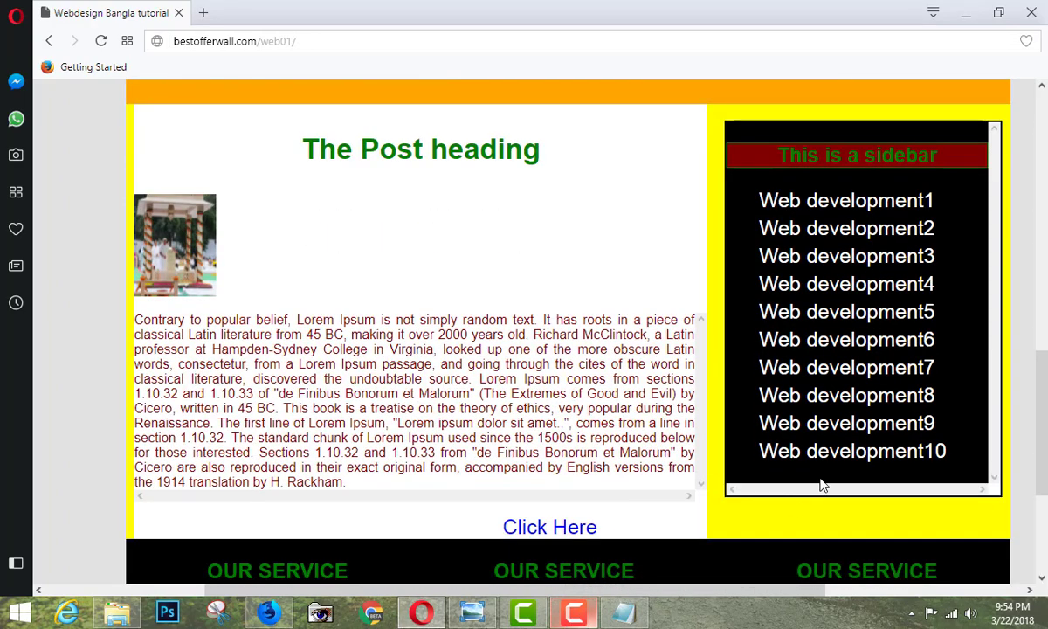
{"action": "scroll", "coordinate": [347, 222], "scroll_direction": "down", "scroll_amount": 3}
{"action": "scroll", "coordinate": [339, 218], "scroll_direction": "up", "scroll_amount": 5}
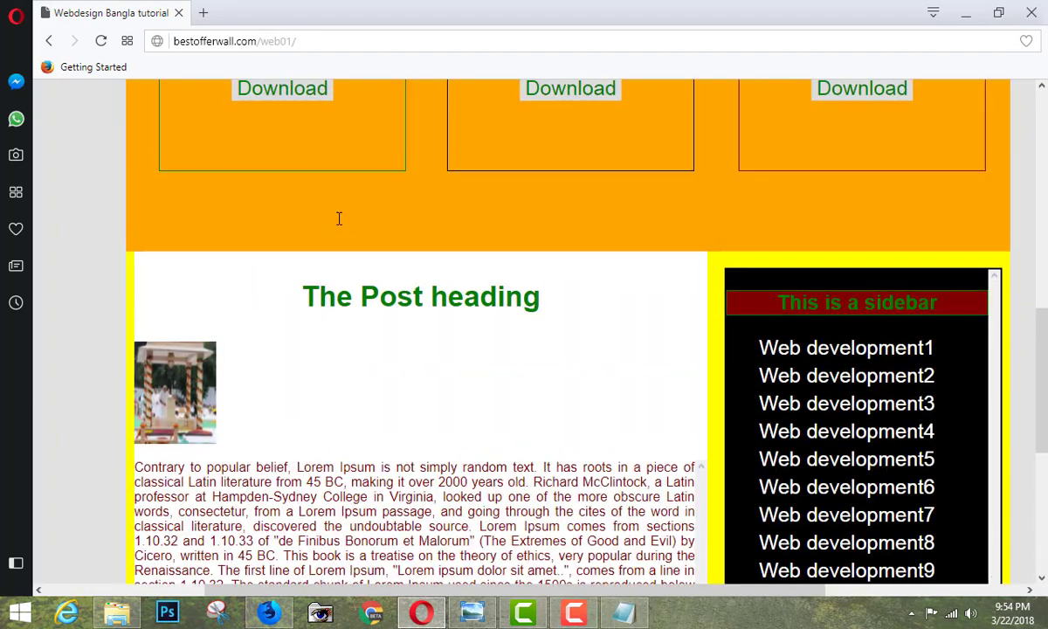
{"action": "scroll", "coordinate": [340, 225], "scroll_direction": "up", "scroll_amount": 5}
{"action": "scroll", "coordinate": [340, 225], "scroll_direction": "up", "scroll_amount": 3}
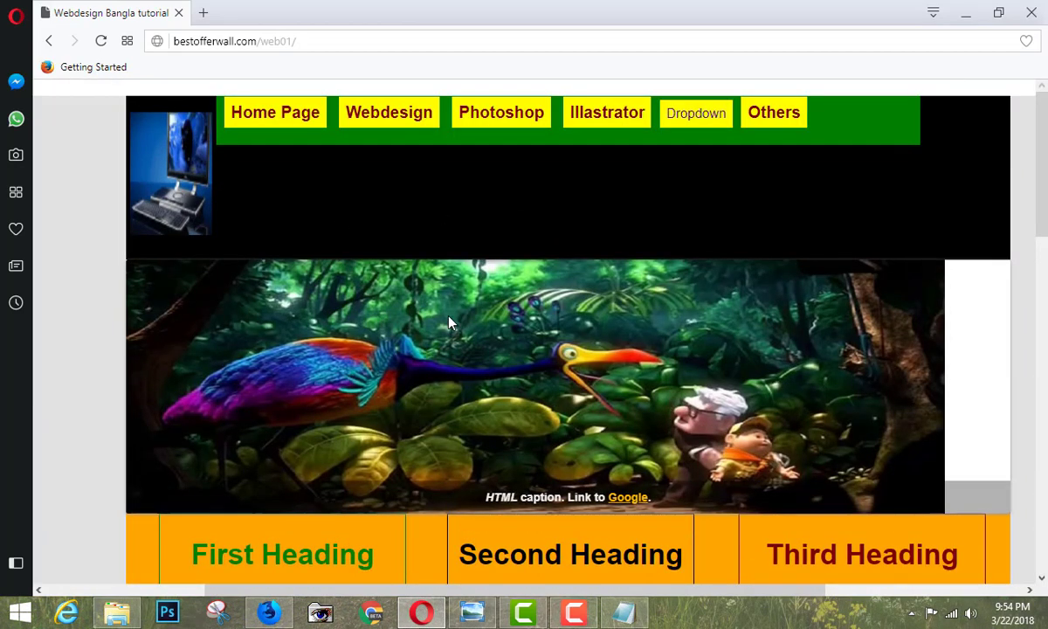
{"action": "scroll", "coordinate": [375, 297], "scroll_direction": "down", "scroll_amount": 2}
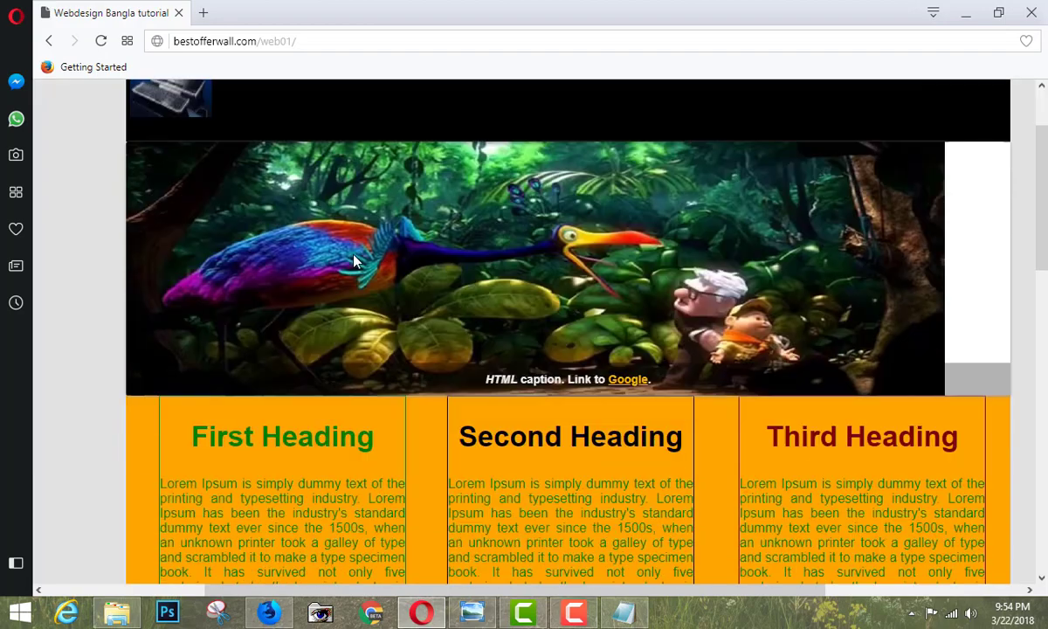
{"action": "scroll", "coordinate": [564, 217], "scroll_direction": "down", "scroll_amount": 2}
{"action": "scroll", "coordinate": [564, 213], "scroll_direction": "down", "scroll_amount": 4}
{"action": "scroll", "coordinate": [565, 211], "scroll_direction": "down", "scroll_amount": 3}
{"action": "scroll", "coordinate": [564, 212], "scroll_direction": "up", "scroll_amount": 5}
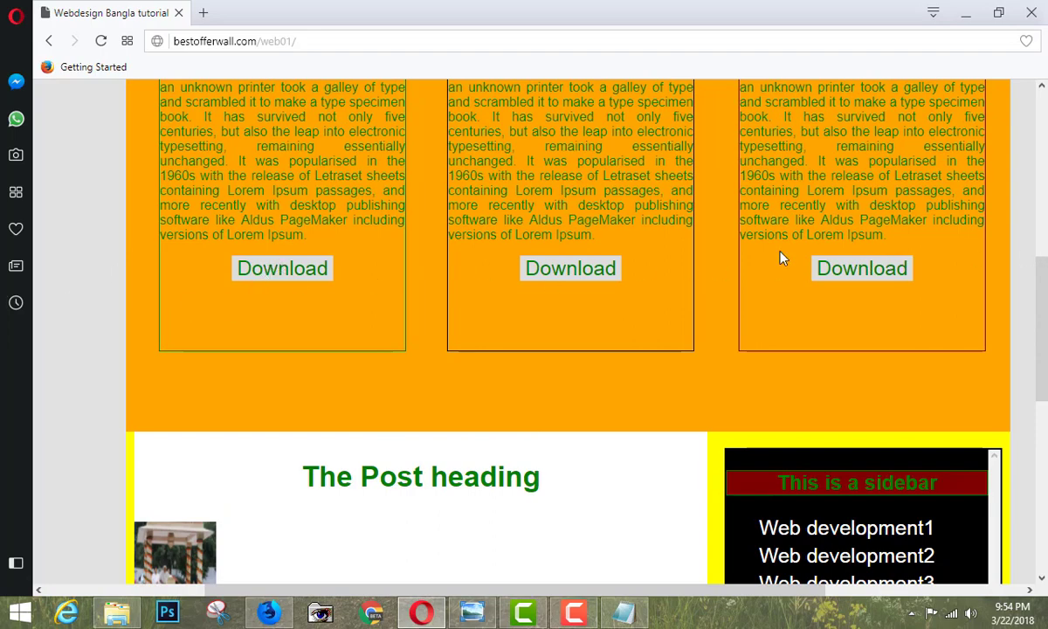
{"action": "scroll", "coordinate": [272, 203], "scroll_direction": "up", "scroll_amount": 4}
{"action": "scroll", "coordinate": [269, 210], "scroll_direction": "up", "scroll_amount": 2}
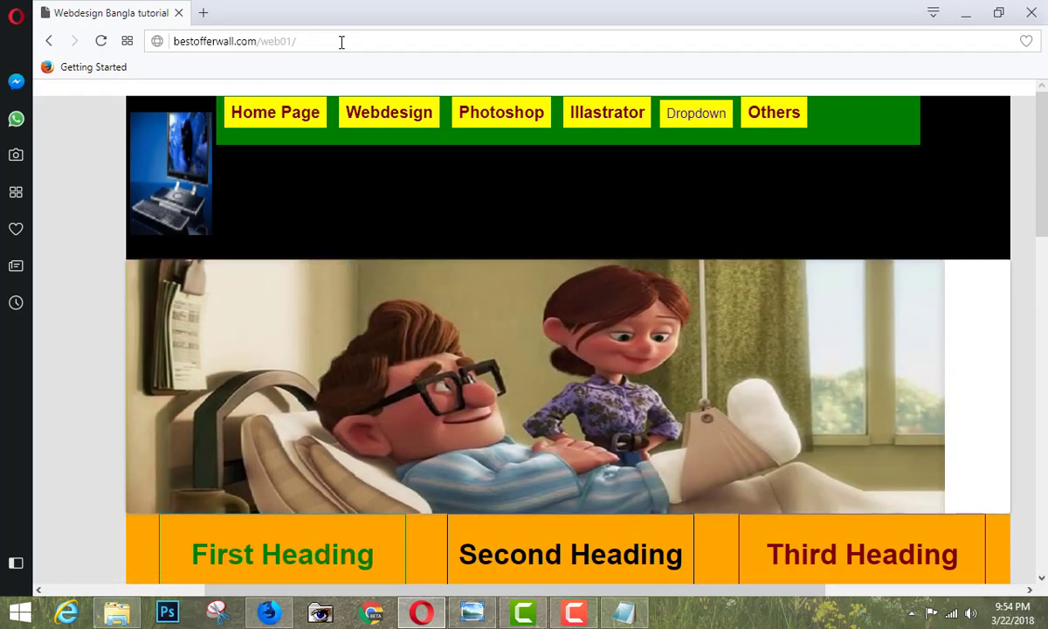
{"action": "left_click_drag", "start_coordinate": [303, 41], "coordinate": [257, 41]}
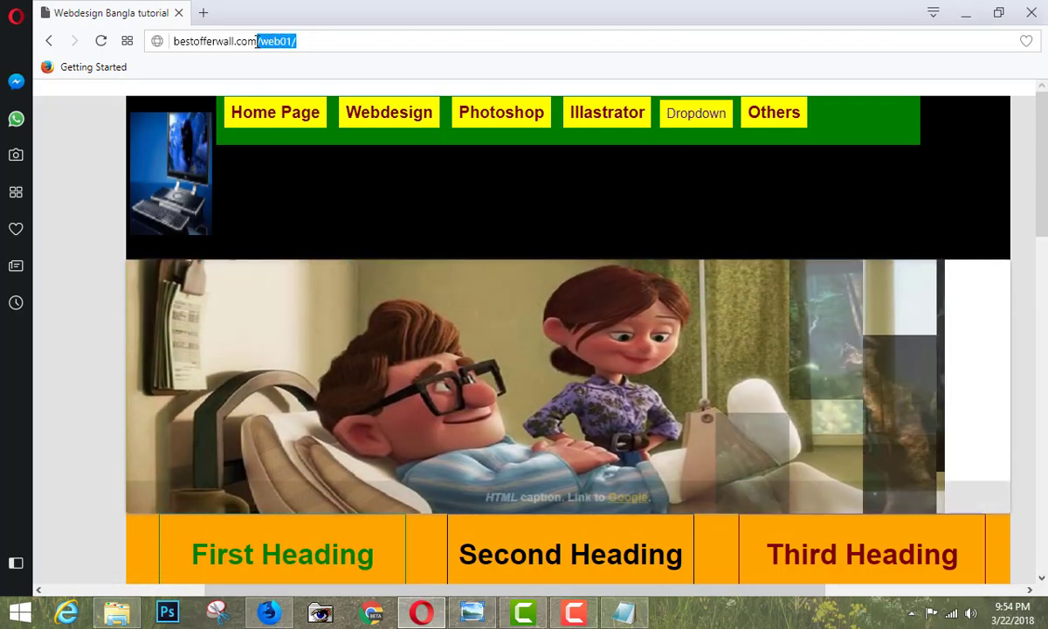
{"action": "key", "text": "BackSpace"}
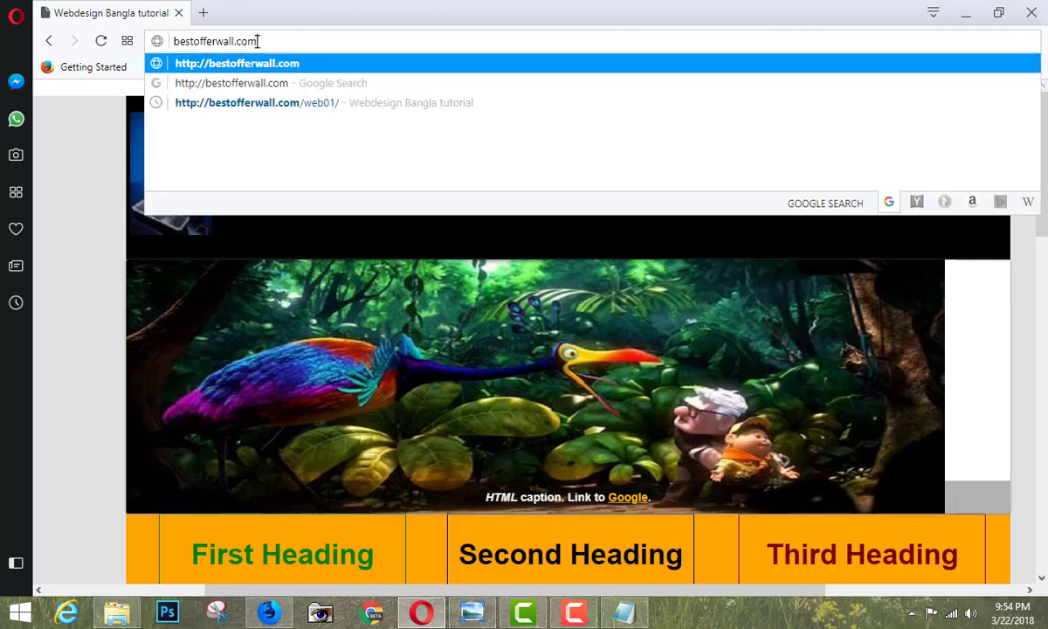
{"action": "left_click", "coordinate": [248, 63]}
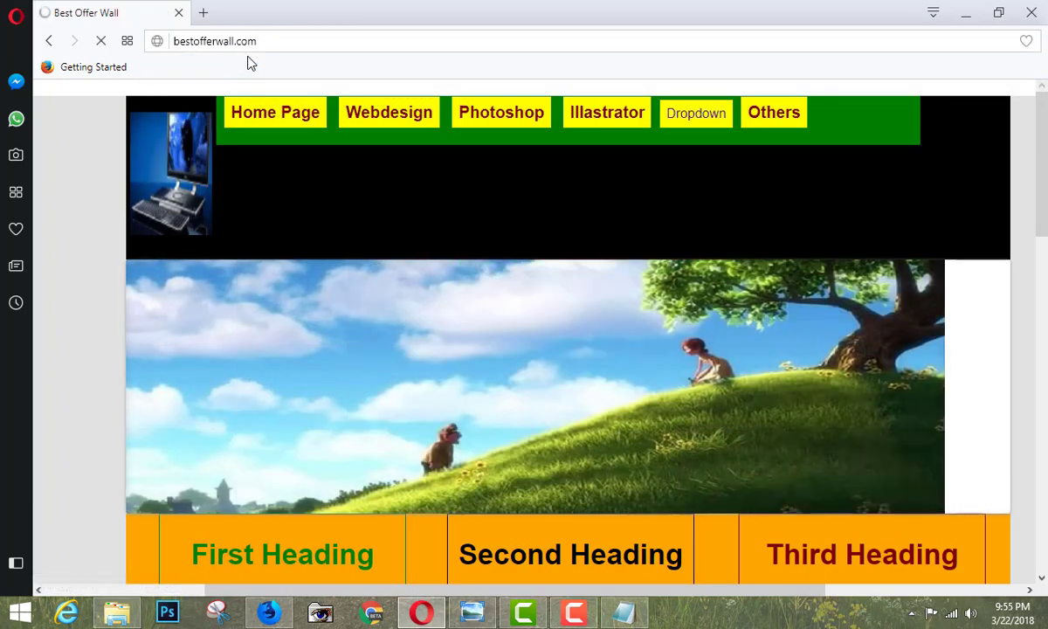
{"action": "scroll", "coordinate": [227, 203], "scroll_direction": "down", "scroll_amount": 4}
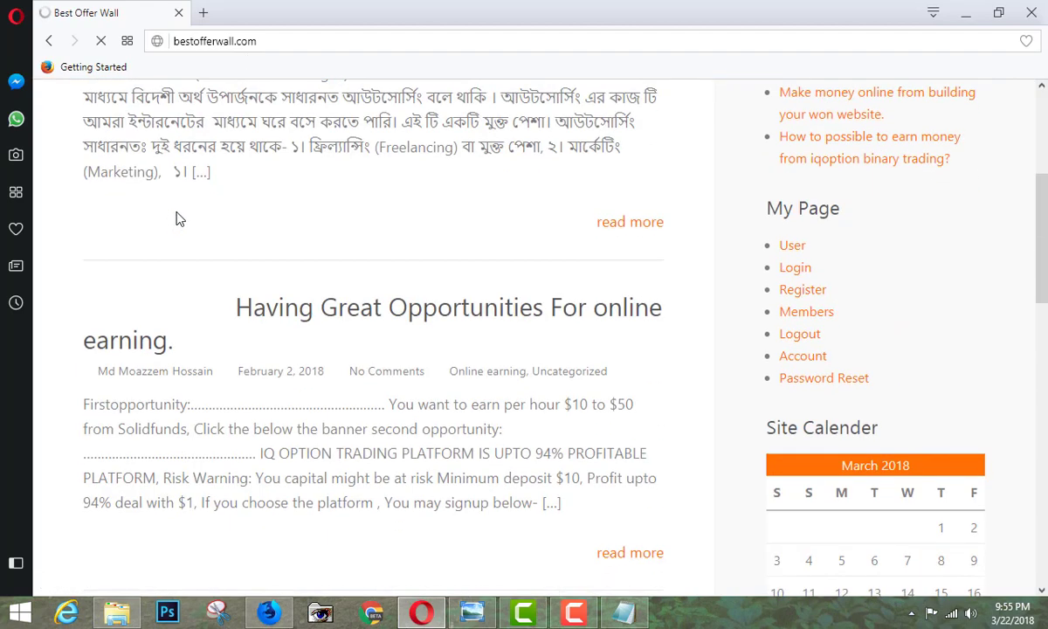
{"action": "scroll", "coordinate": [178, 220], "scroll_direction": "down", "scroll_amount": 5}
{"action": "scroll", "coordinate": [463, 140], "scroll_direction": "up", "scroll_amount": 5}
{"action": "scroll", "coordinate": [463, 141], "scroll_direction": "up", "scroll_amount": 3}
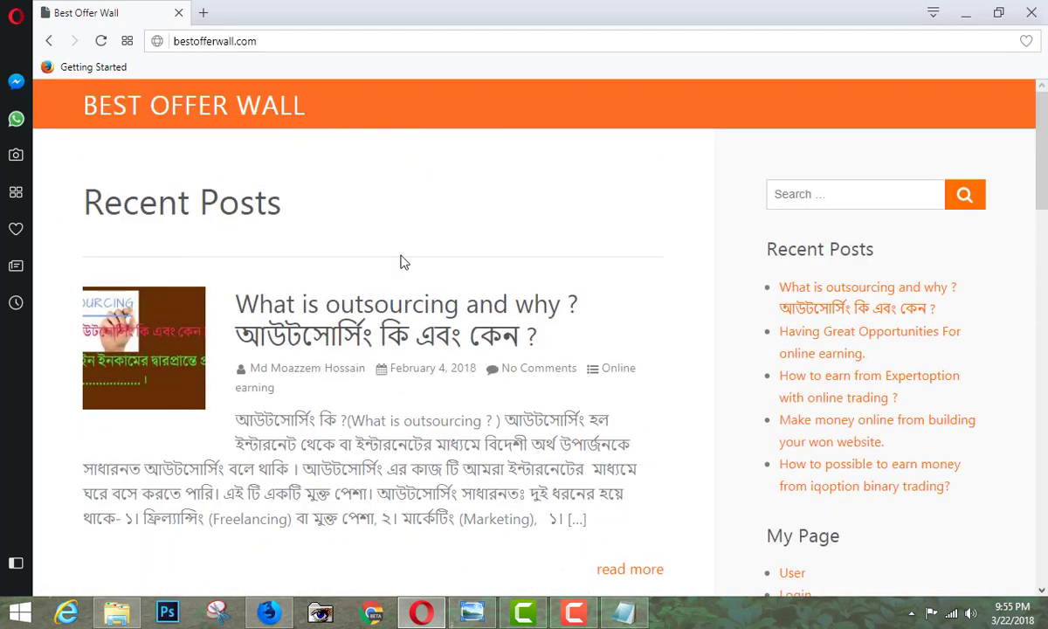
{"action": "scroll", "coordinate": [403, 262], "scroll_direction": "down", "scroll_amount": 3}
{"action": "scroll", "coordinate": [858, 286], "scroll_direction": "down", "scroll_amount": 5}
{"action": "scroll", "coordinate": [284, 260], "scroll_direction": "down", "scroll_amount": 5}
{"action": "scroll", "coordinate": [284, 259], "scroll_direction": "down", "scroll_amount": 4}
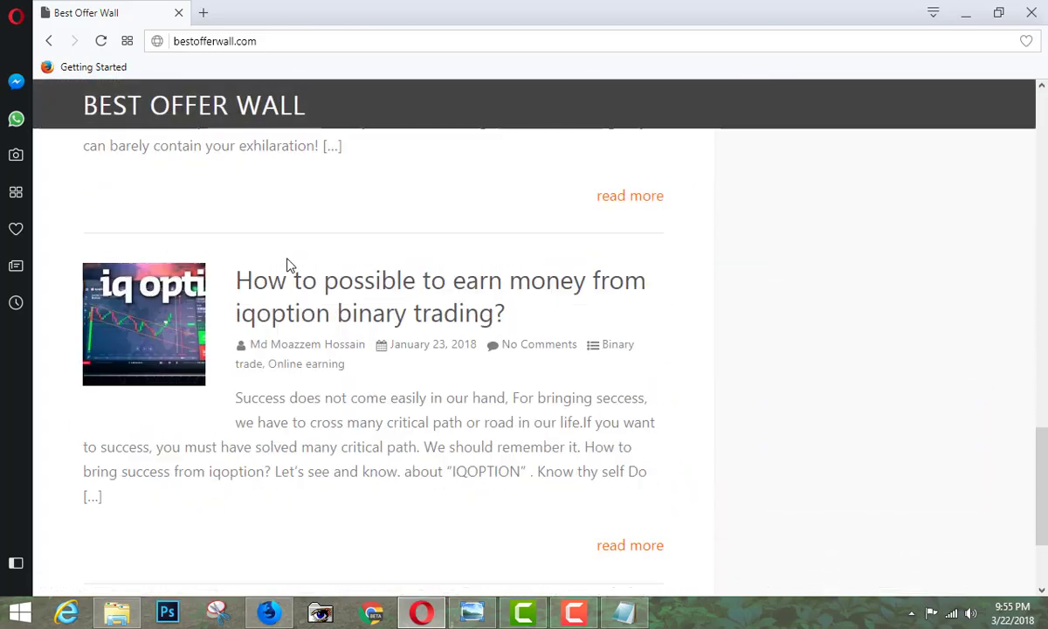
{"action": "scroll", "coordinate": [286, 258], "scroll_direction": "down", "scroll_amount": 2}
{"action": "scroll", "coordinate": [288, 259], "scroll_direction": "up", "scroll_amount": 10}
{"action": "scroll", "coordinate": [291, 265], "scroll_direction": "up", "scroll_amount": 8}
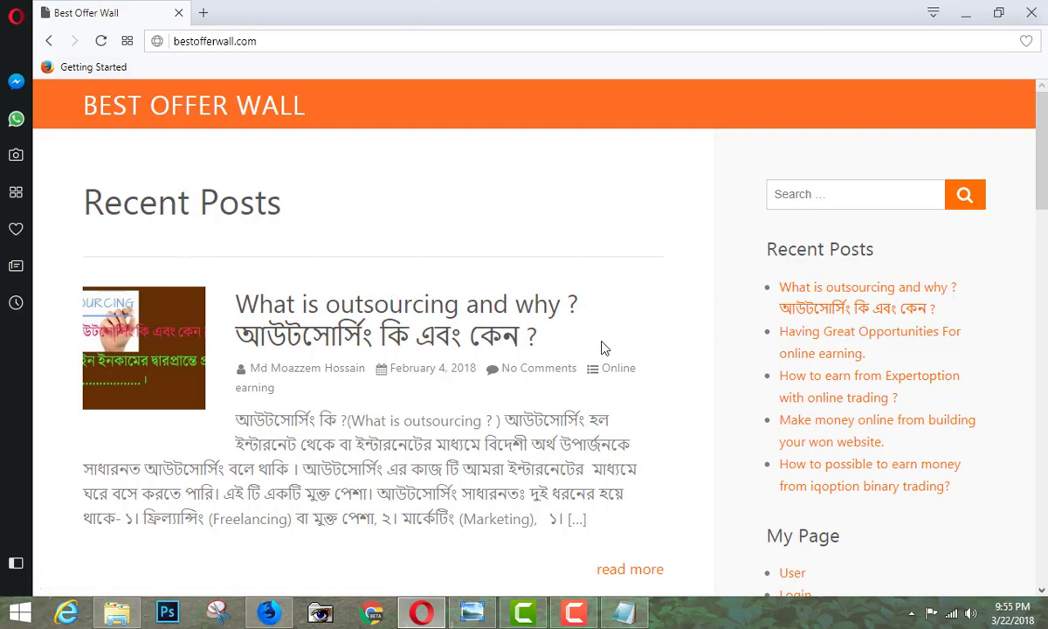
{"action": "scroll", "coordinate": [378, 395], "scroll_direction": "down", "scroll_amount": 4}
{"action": "scroll", "coordinate": [306, 373], "scroll_direction": "down", "scroll_amount": 4}
{"action": "scroll", "coordinate": [306, 382], "scroll_direction": "down", "scroll_amount": 5}
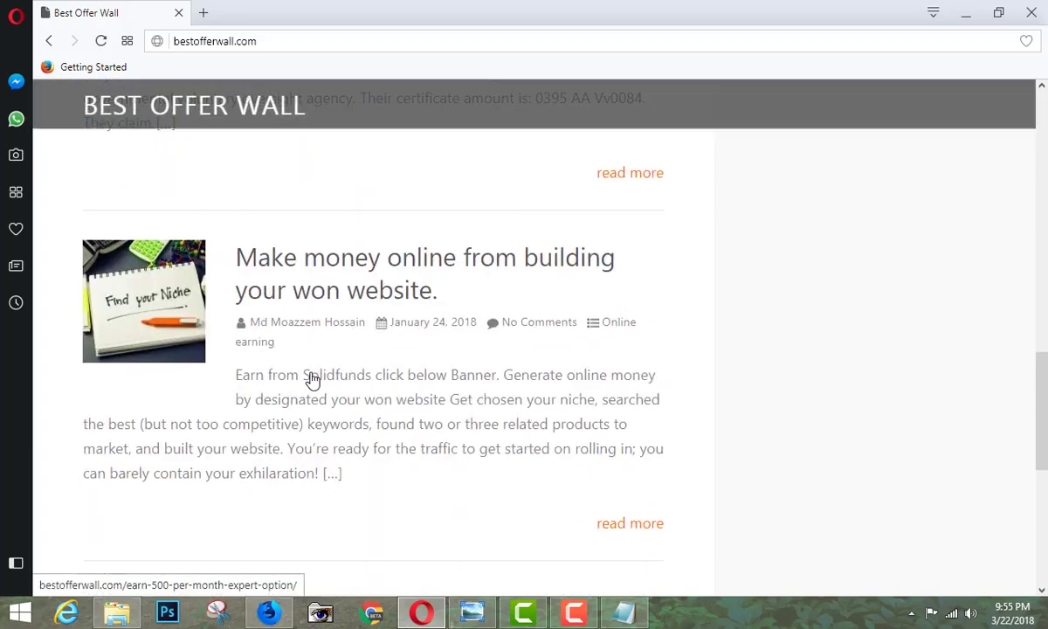
{"action": "scroll", "coordinate": [311, 372], "scroll_direction": "up", "scroll_amount": 4}
{"action": "scroll", "coordinate": [311, 372], "scroll_direction": "down", "scroll_amount": 6}
{"action": "scroll", "coordinate": [311, 378], "scroll_direction": "down", "scroll_amount": 4}
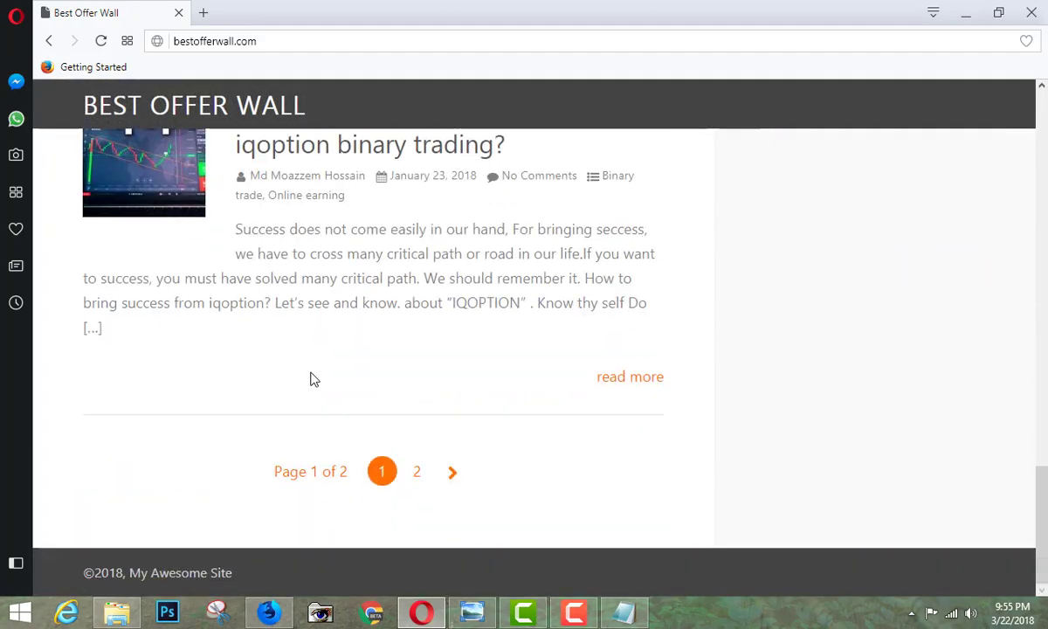
{"action": "scroll", "coordinate": [311, 377], "scroll_direction": "up", "scroll_amount": 7}
{"action": "scroll", "coordinate": [311, 379], "scroll_direction": "up", "scroll_amount": 6}
{"action": "scroll", "coordinate": [312, 381], "scroll_direction": "up", "scroll_amount": 7}
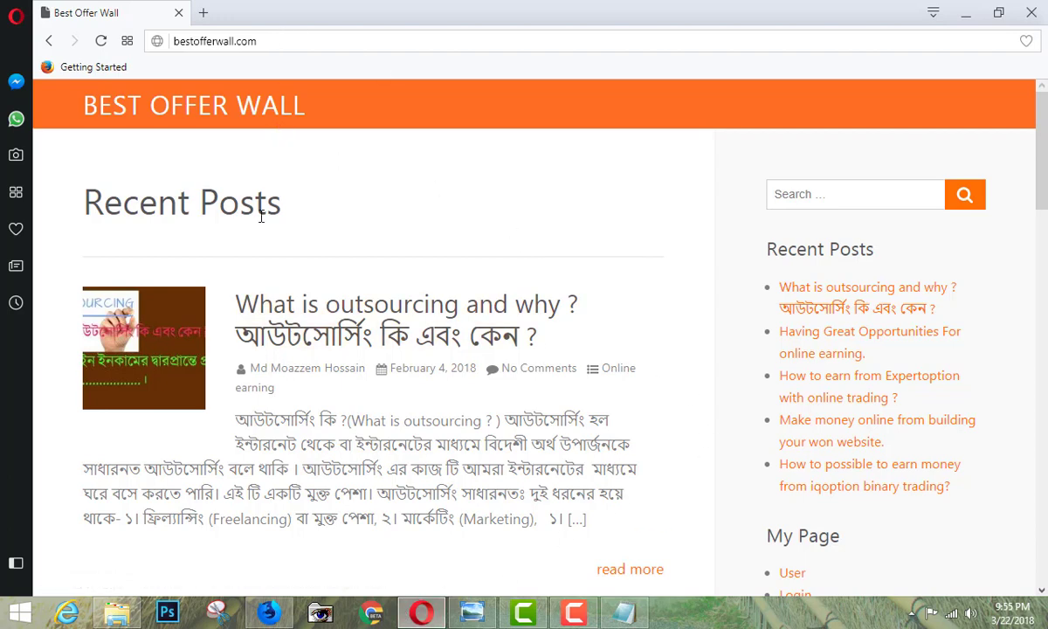
In Firefox, strip 'web01/' from the address to load the bestofferwall.com home page.
{"action": "left_click", "coordinate": [268, 611]}
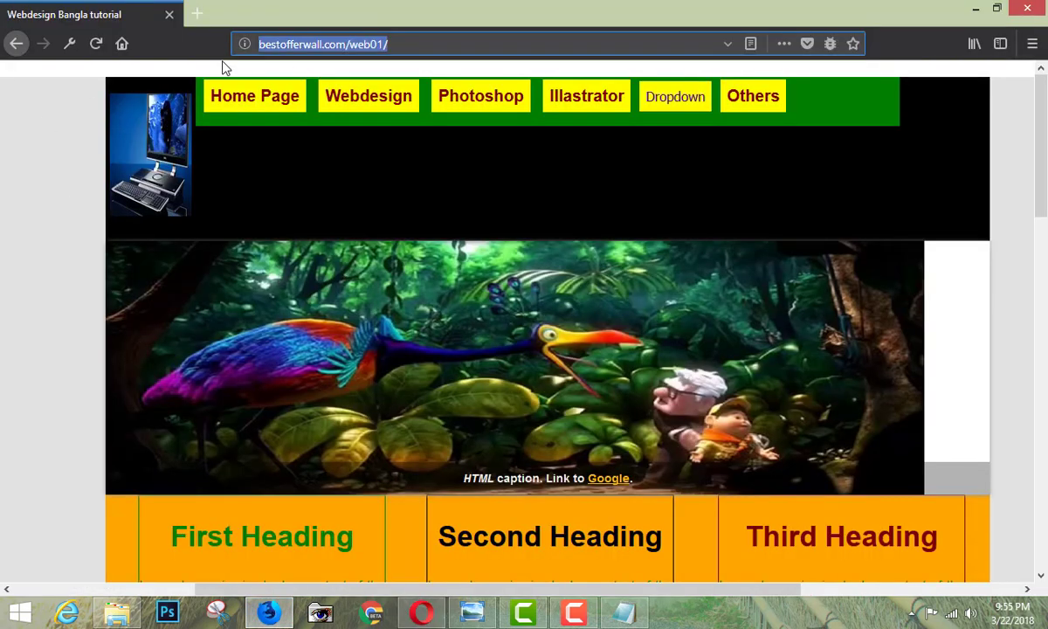
{"action": "left_click_drag", "start_coordinate": [410, 43], "coordinate": [350, 48]}
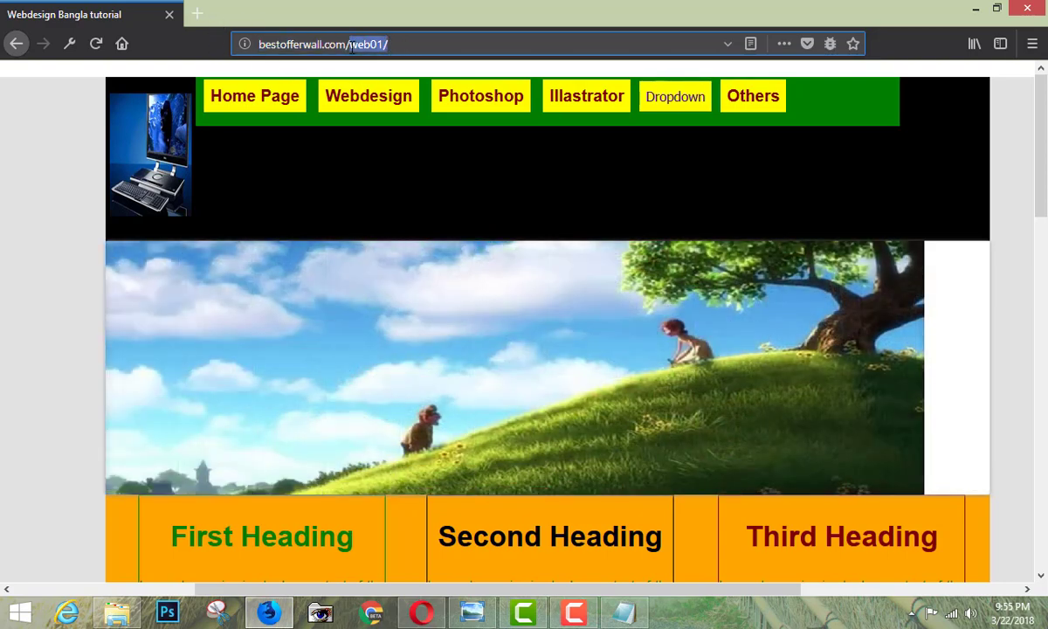
{"action": "key", "text": "BackSpace"}
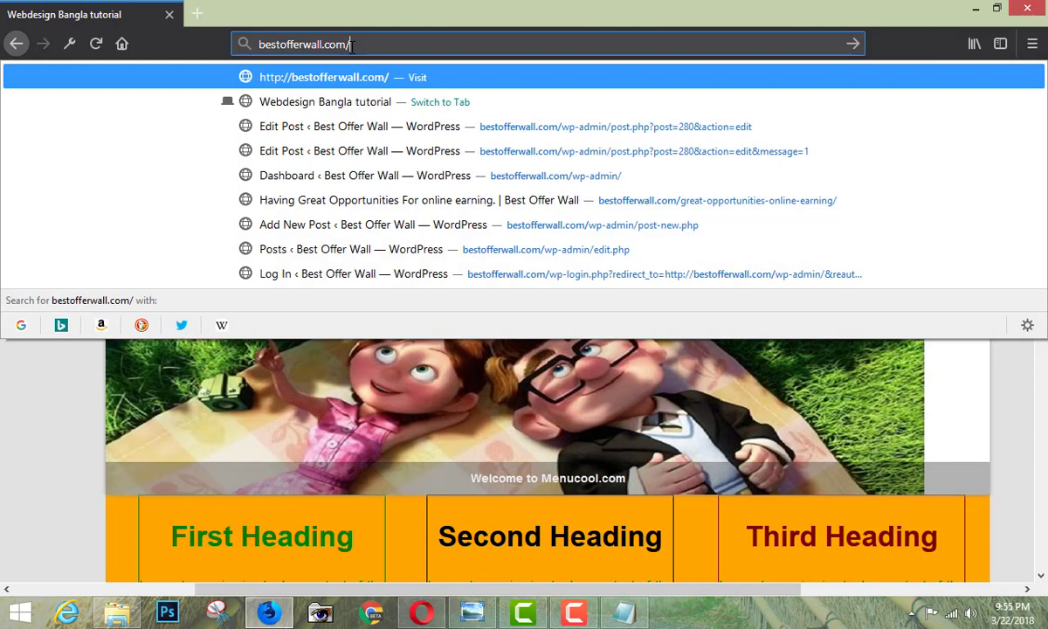
{"action": "left_click", "coordinate": [330, 78]}
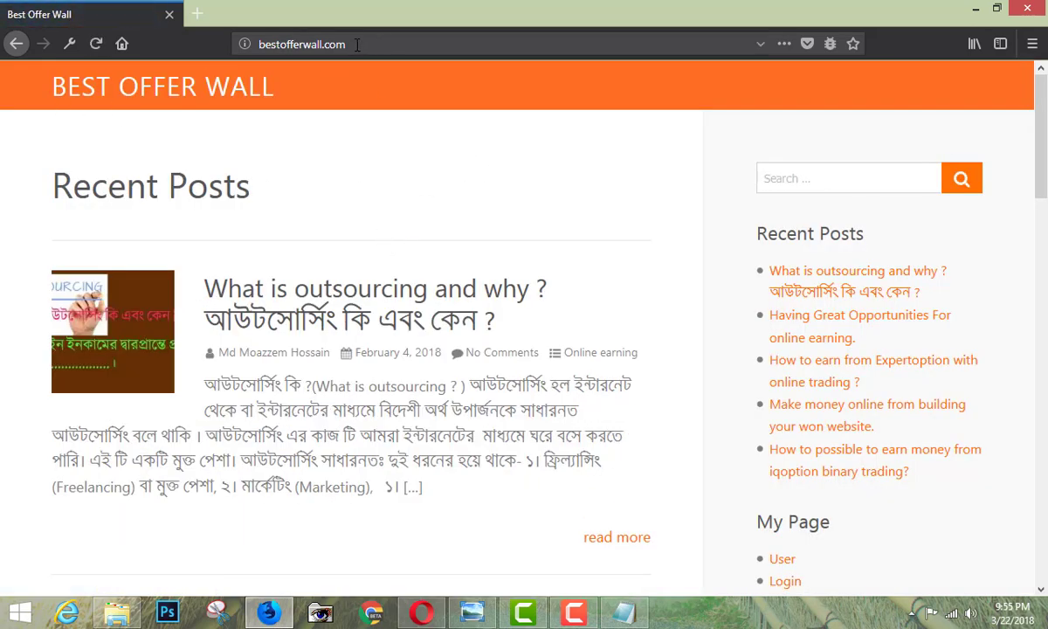
Open the outsourcing post's edit page from the address-bar history suggestions.
{"action": "left_click", "coordinate": [356, 45]}
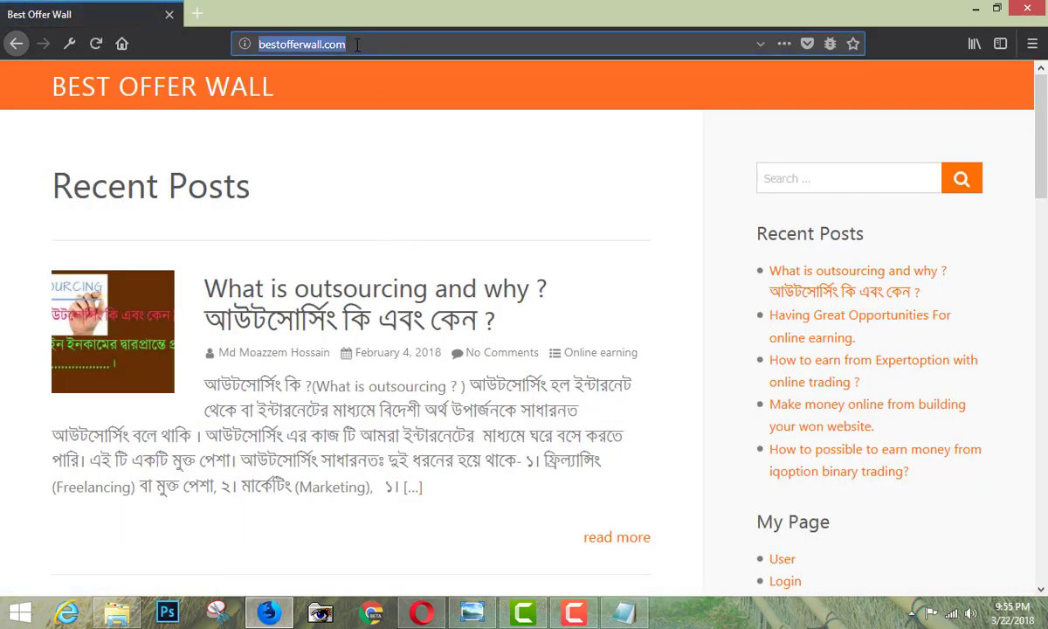
{"action": "left_click", "coordinate": [357, 45]}
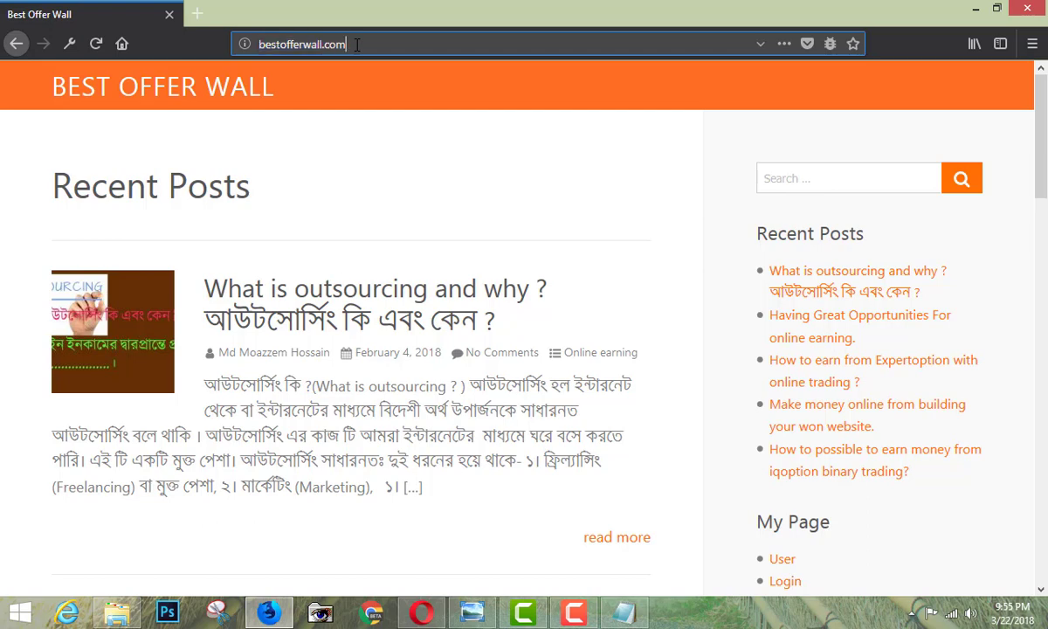
{"action": "type", "text": "/"}
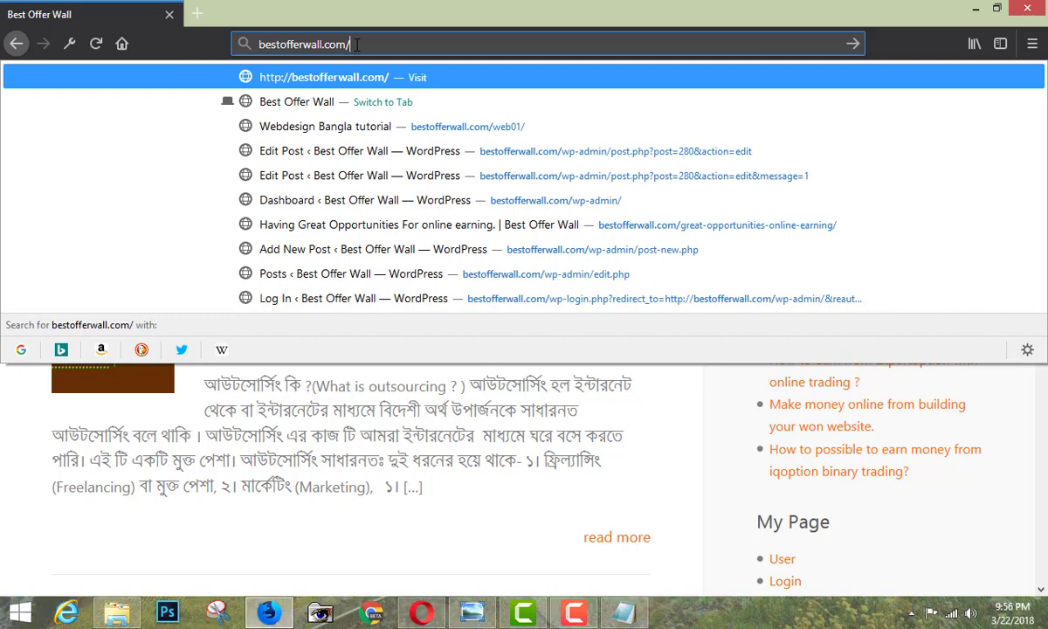
{"action": "left_click", "coordinate": [615, 154]}
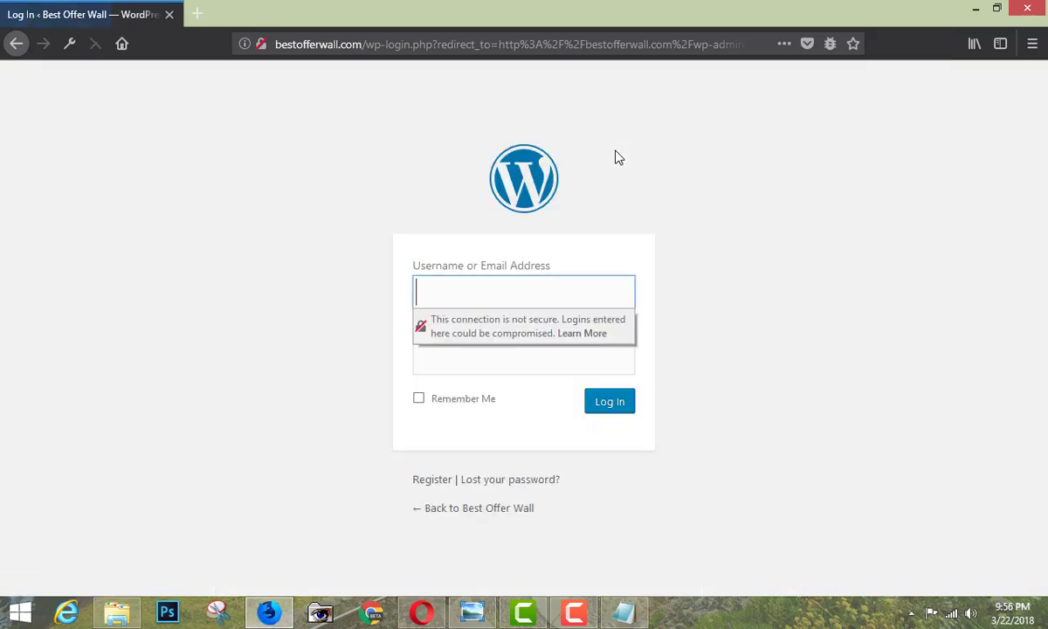
Log in to wp-admin with the account username and password to reach the outsourcing post editor.
{"action": "left_click", "coordinate": [451, 290]}
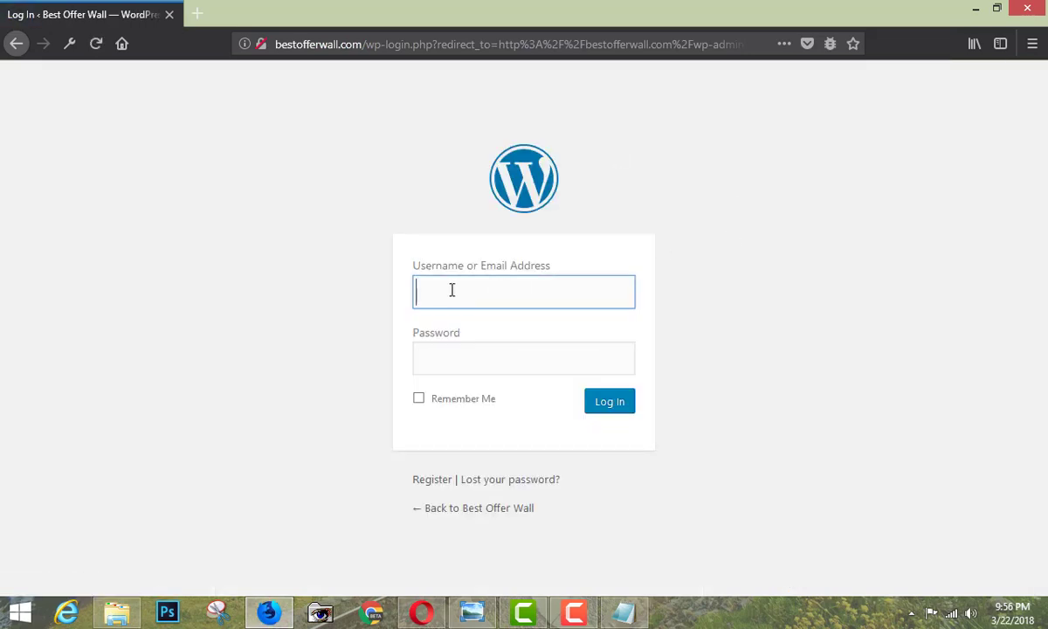
{"action": "type", "text": "Admin"}
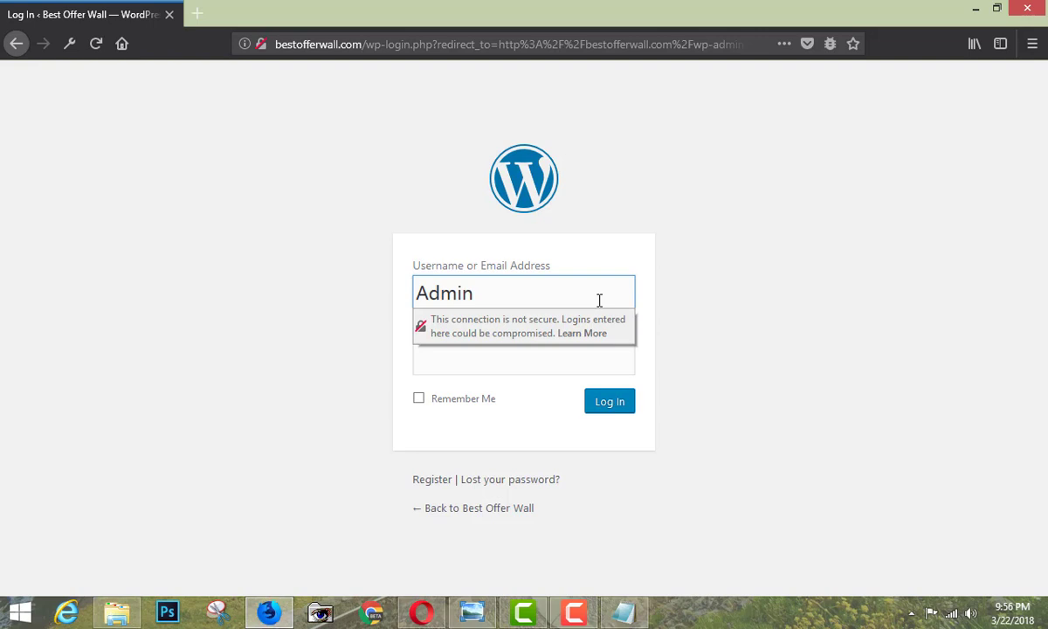
{"action": "left_click", "coordinate": [599, 300]}
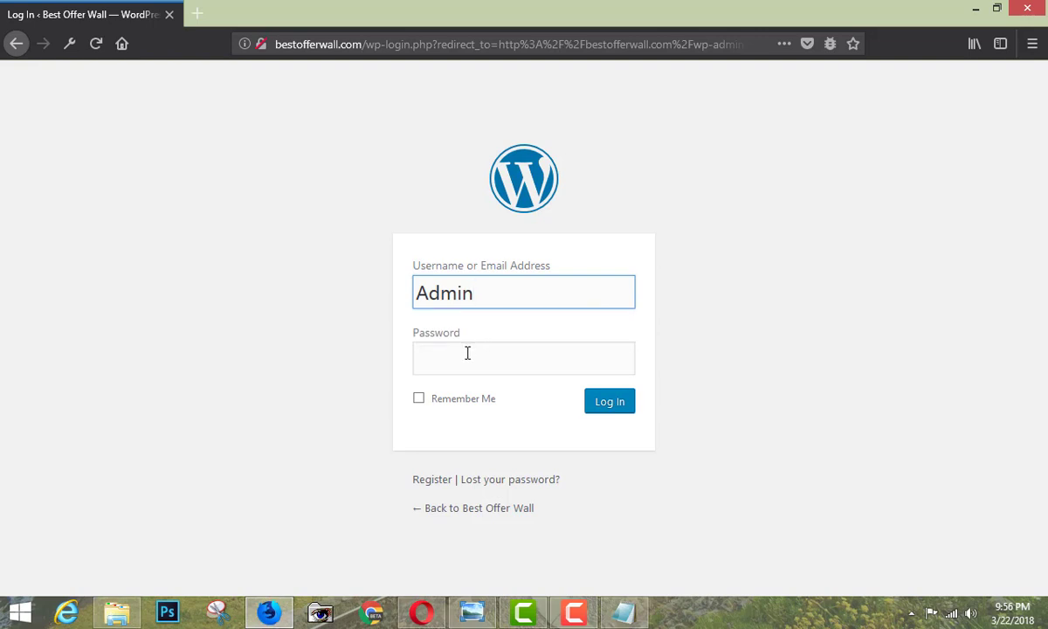
{"action": "left_click", "coordinate": [467, 353]}
{"action": "key", "text": "ctrl+v"}
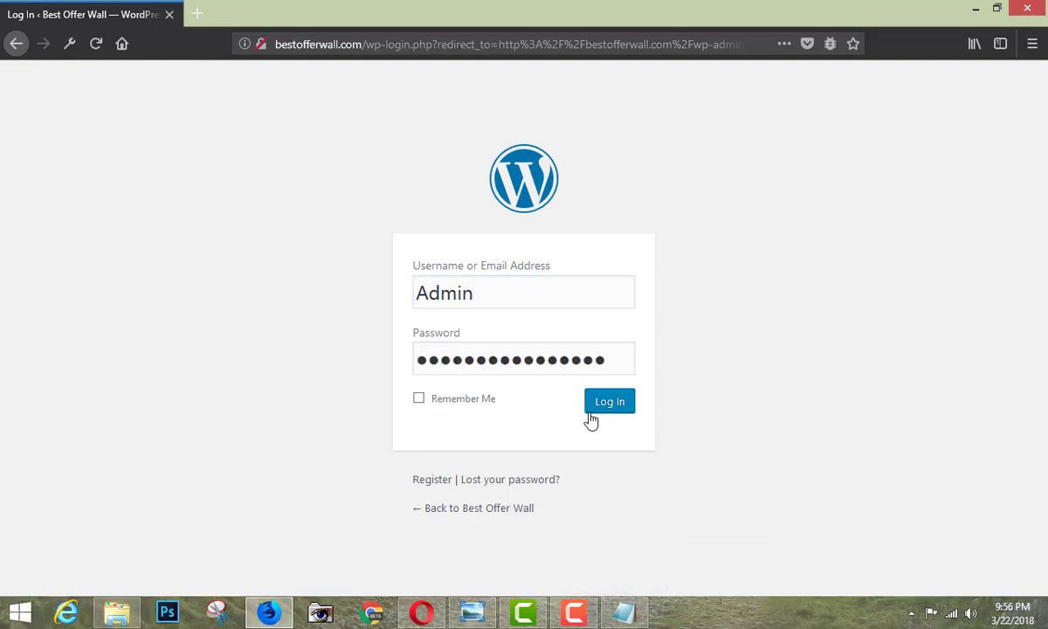
{"action": "left_click", "coordinate": [612, 410]}
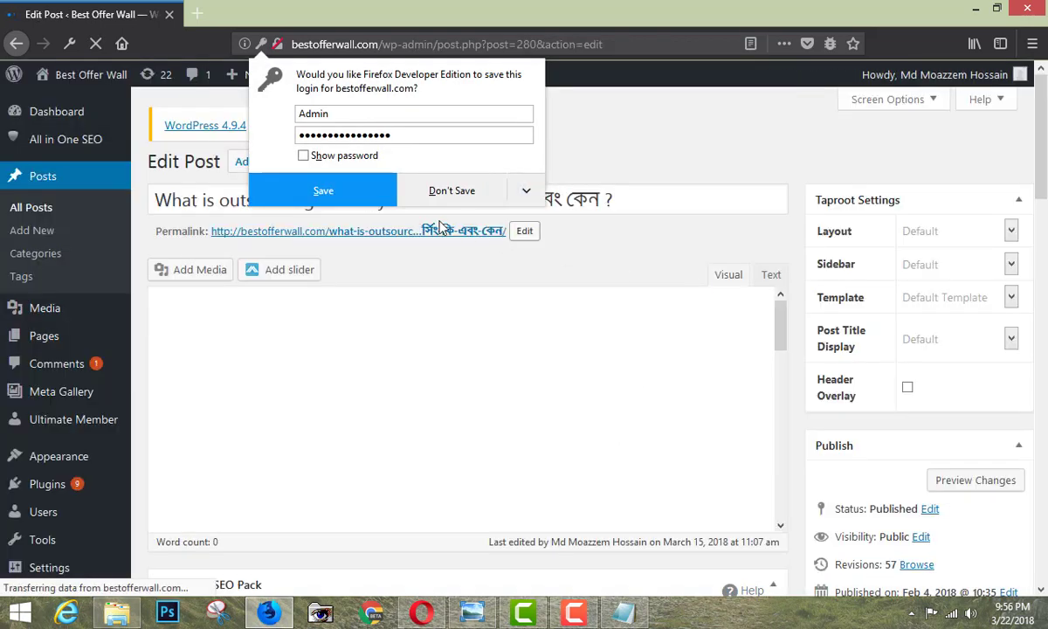
Let Firefox save the login, then go to Appearance > Themes, showing Taproot active.
{"action": "left_click", "coordinate": [314, 194]}
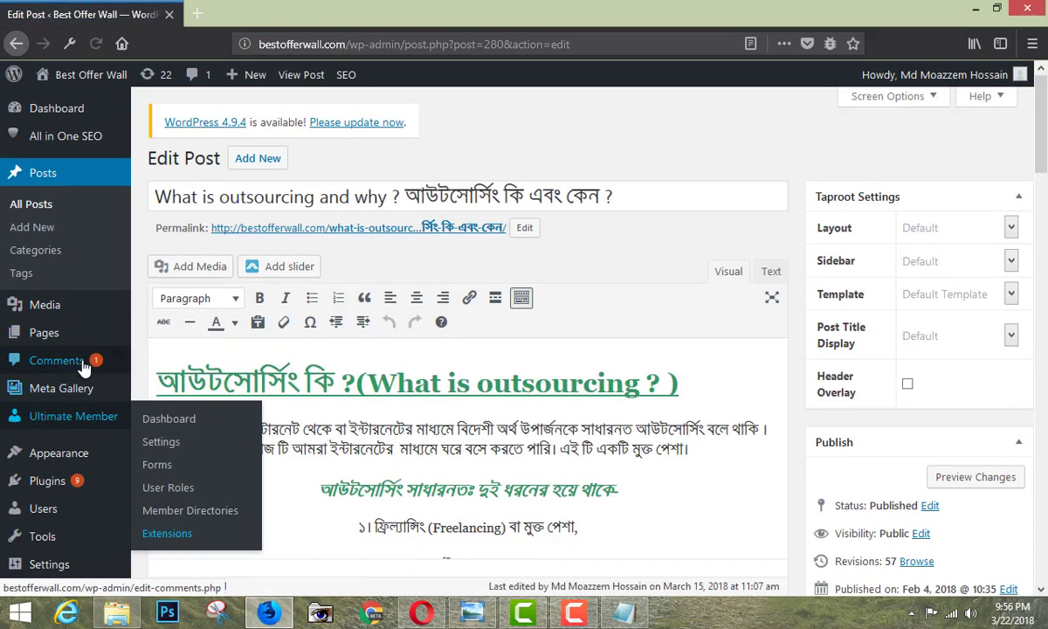
{"action": "scroll", "coordinate": [272, 306], "scroll_direction": "down", "scroll_amount": 3}
{"action": "mouse_move", "coordinate": [59, 452]}
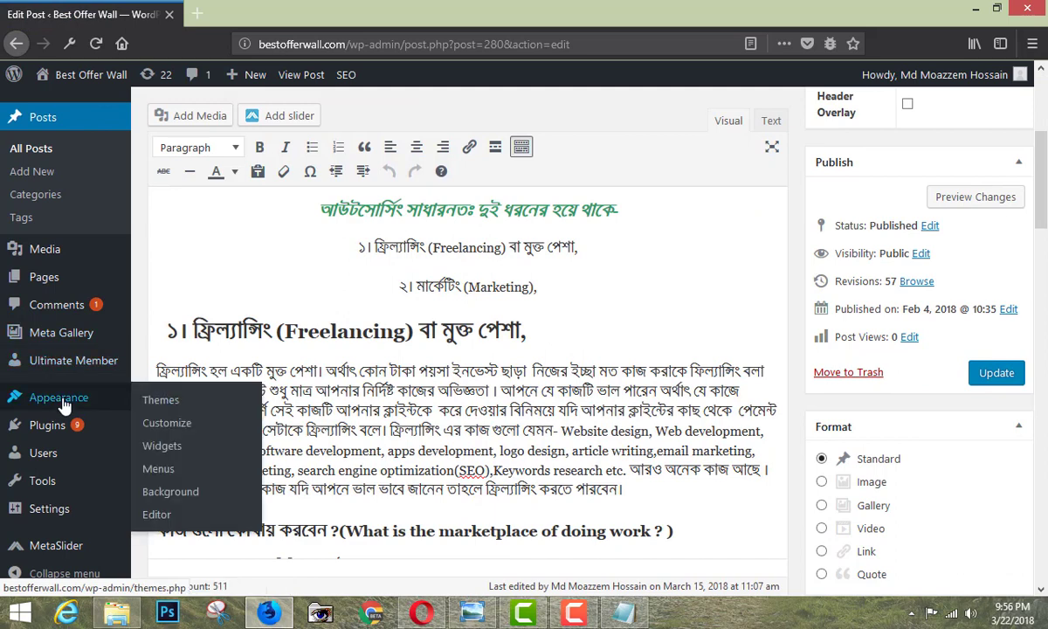
{"action": "left_click", "coordinate": [171, 400]}
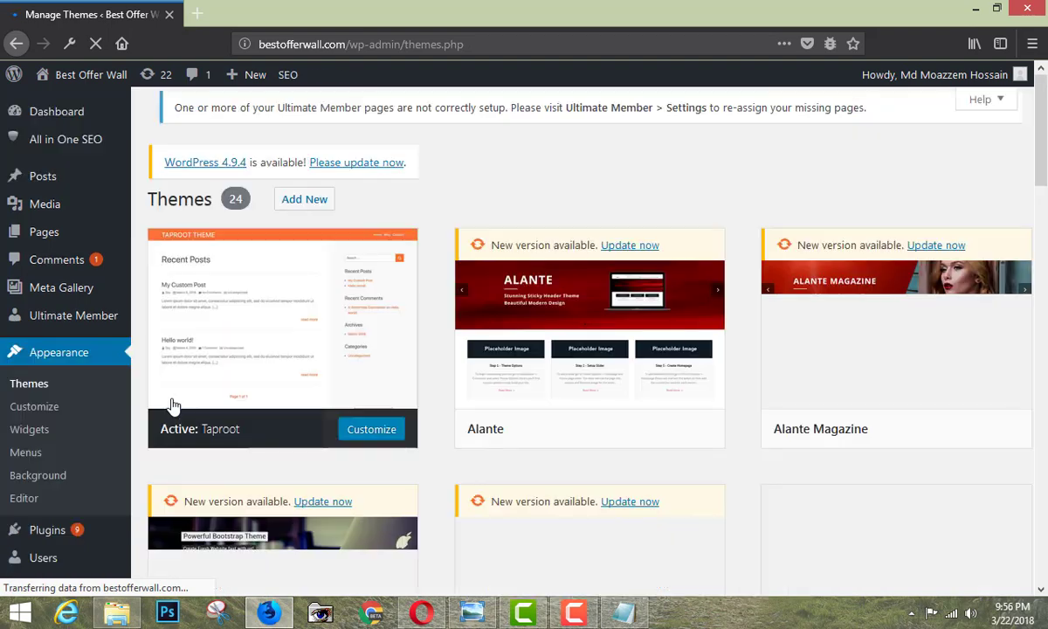
{"action": "scroll", "coordinate": [709, 344], "scroll_direction": "down", "scroll_amount": 3}
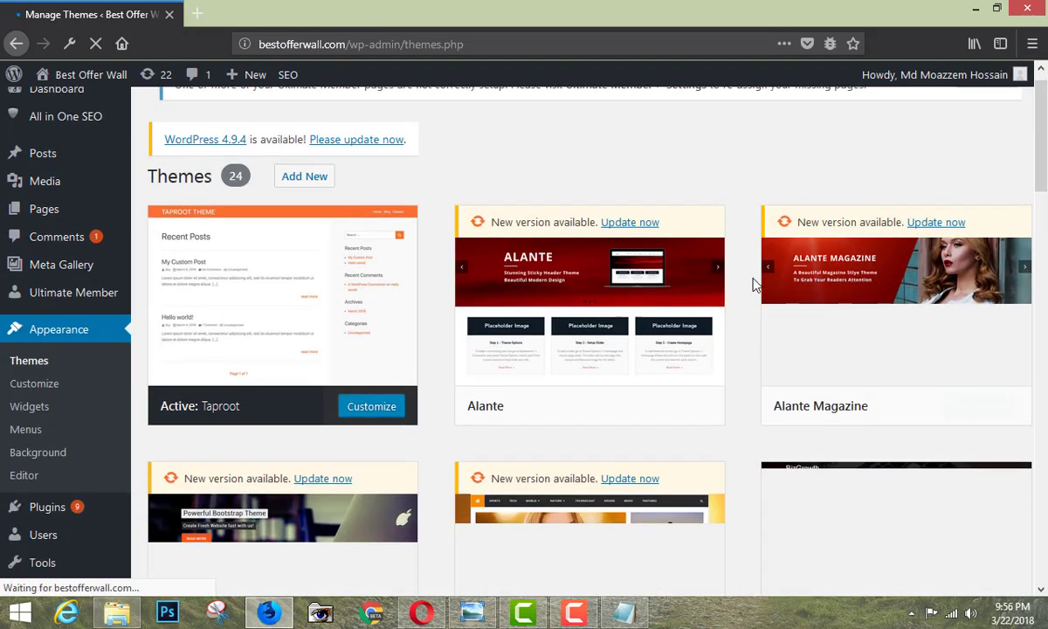
{"action": "scroll", "coordinate": [561, 259], "scroll_direction": "down", "scroll_amount": 4}
{"action": "scroll", "coordinate": [261, 307], "scroll_direction": "down", "scroll_amount": 3}
{"action": "scroll", "coordinate": [456, 251], "scroll_direction": "down", "scroll_amount": 8}
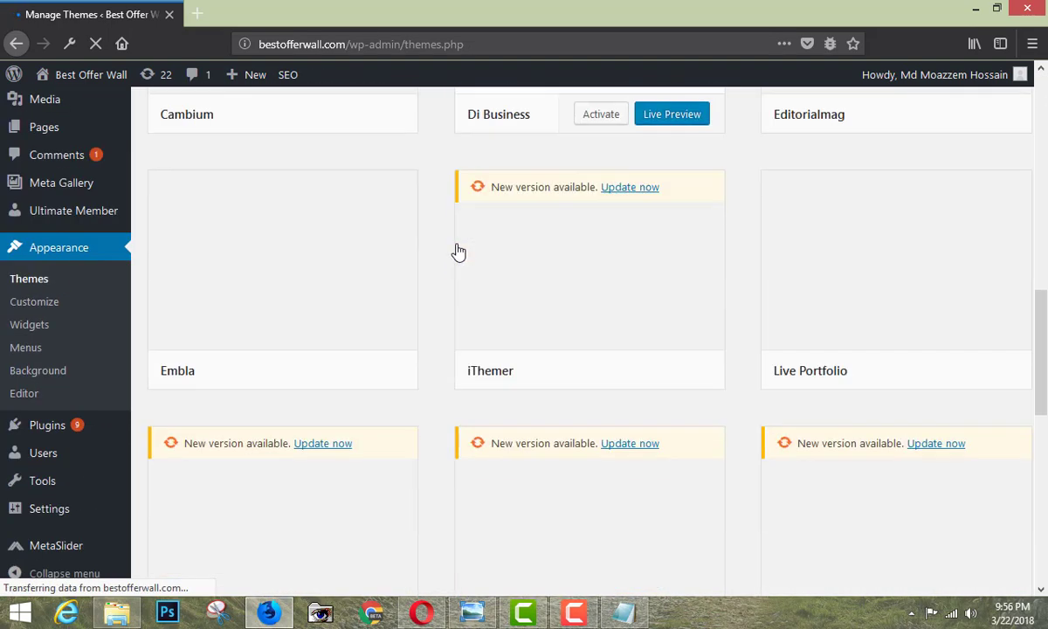
{"action": "scroll", "coordinate": [456, 250], "scroll_direction": "down", "scroll_amount": 6}
{"action": "scroll", "coordinate": [456, 250], "scroll_direction": "down", "scroll_amount": 9}
{"action": "scroll", "coordinate": [456, 252], "scroll_direction": "up", "scroll_amount": 17}
{"action": "scroll", "coordinate": [456, 252], "scroll_direction": "up", "scroll_amount": 12}
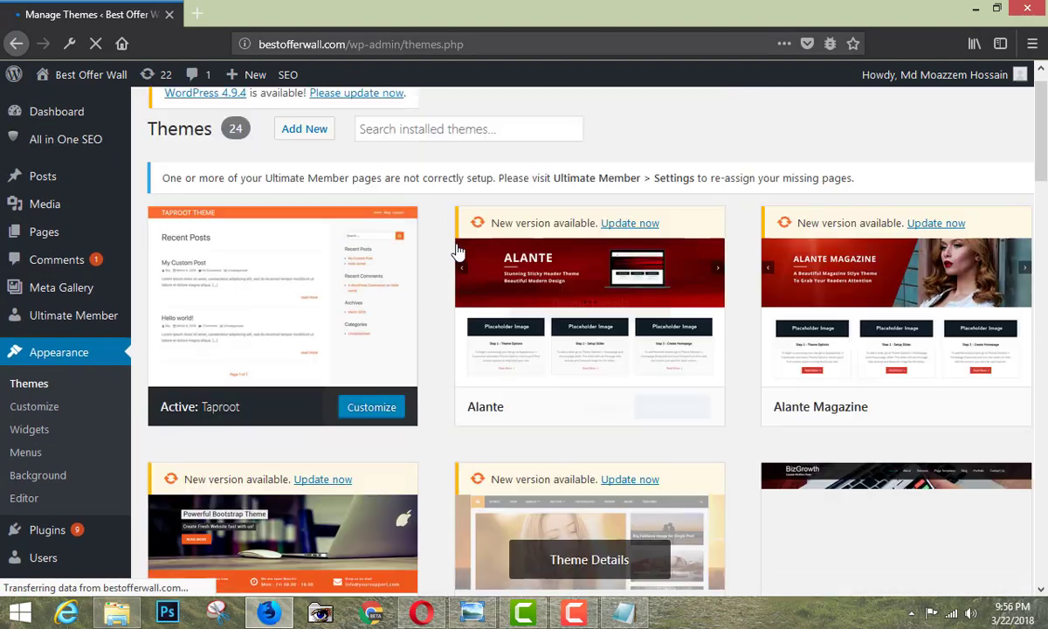
{"action": "scroll", "coordinate": [611, 377], "scroll_direction": "down", "scroll_amount": 3}
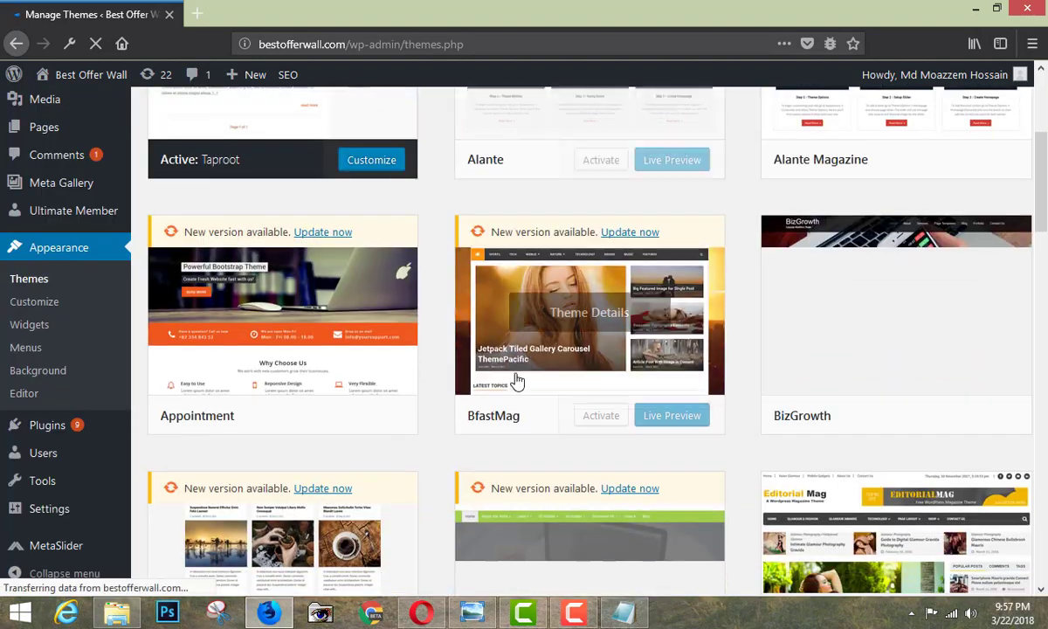
{"action": "scroll", "coordinate": [410, 349], "scroll_direction": "down", "scroll_amount": 7}
{"action": "scroll", "coordinate": [492, 274], "scroll_direction": "down", "scroll_amount": 4}
{"action": "scroll", "coordinate": [489, 275], "scroll_direction": "down", "scroll_amount": 10}
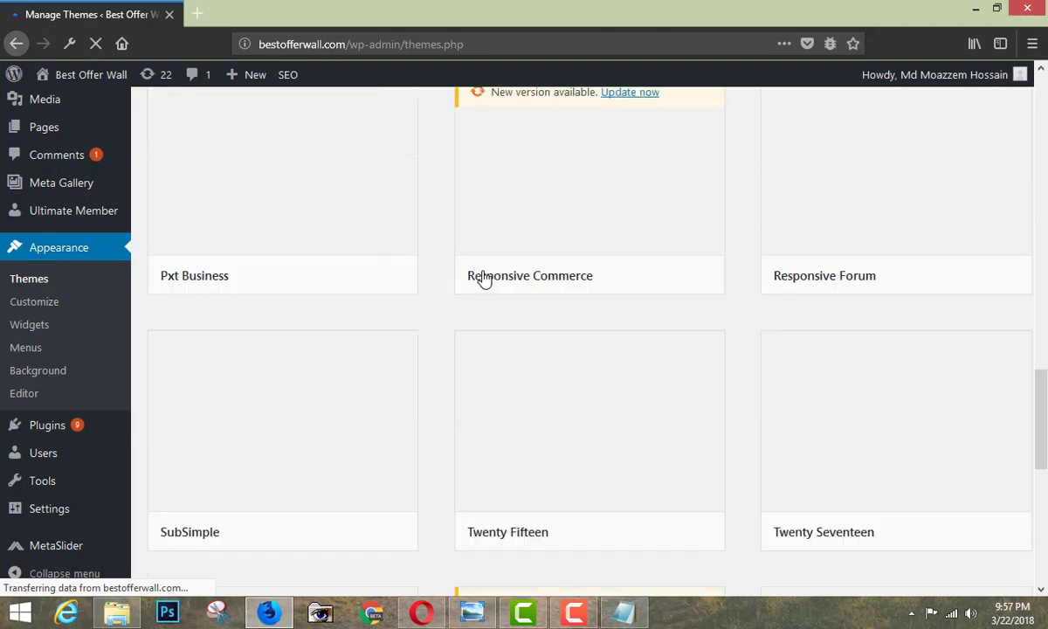
{"action": "scroll", "coordinate": [480, 276], "scroll_direction": "down", "scroll_amount": 3}
{"action": "scroll", "coordinate": [479, 281], "scroll_direction": "down", "scroll_amount": 8}
{"action": "scroll", "coordinate": [485, 276], "scroll_direction": "up", "scroll_amount": 18}
{"action": "scroll", "coordinate": [484, 278], "scroll_direction": "up", "scroll_amount": 8}
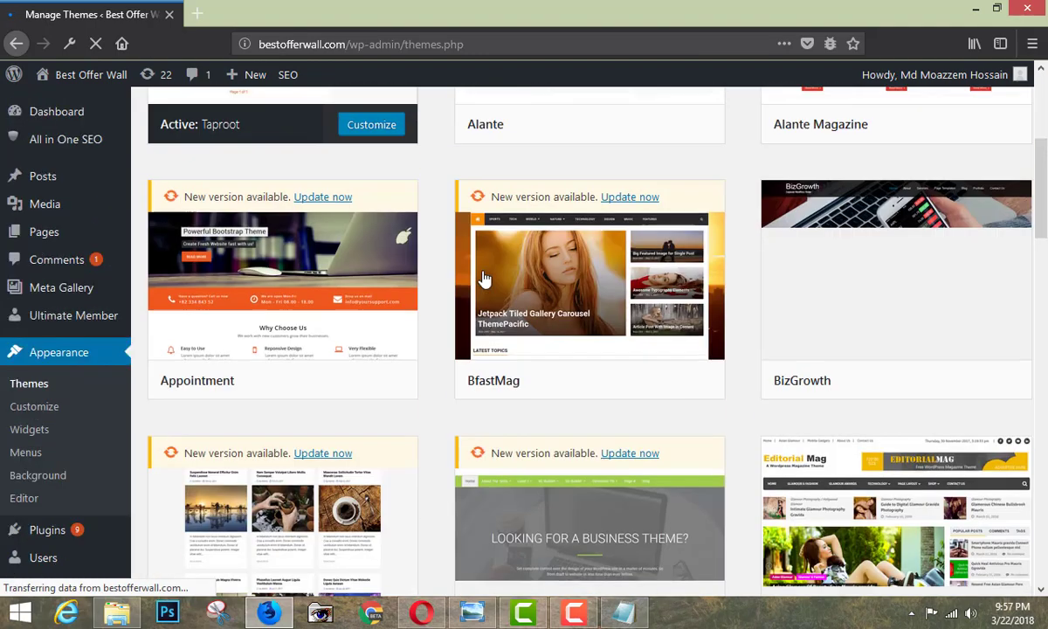
{"action": "scroll", "coordinate": [482, 276], "scroll_direction": "up", "scroll_amount": 4}
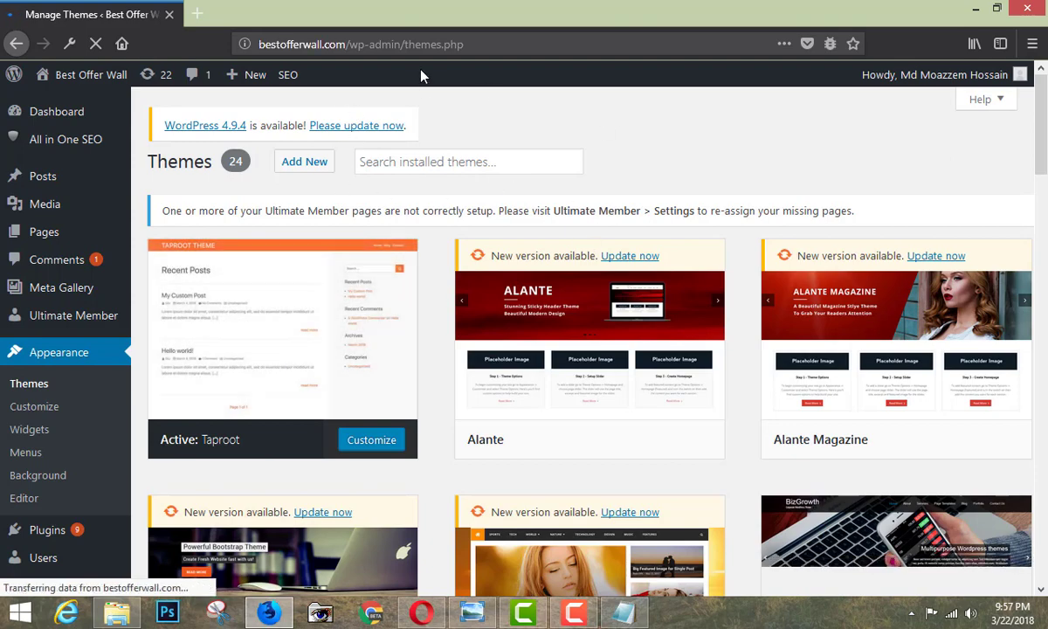
{"action": "scroll", "coordinate": [365, 113], "scroll_direction": "down", "scroll_amount": 5}
{"action": "scroll", "coordinate": [365, 112], "scroll_direction": "down", "scroll_amount": 5}
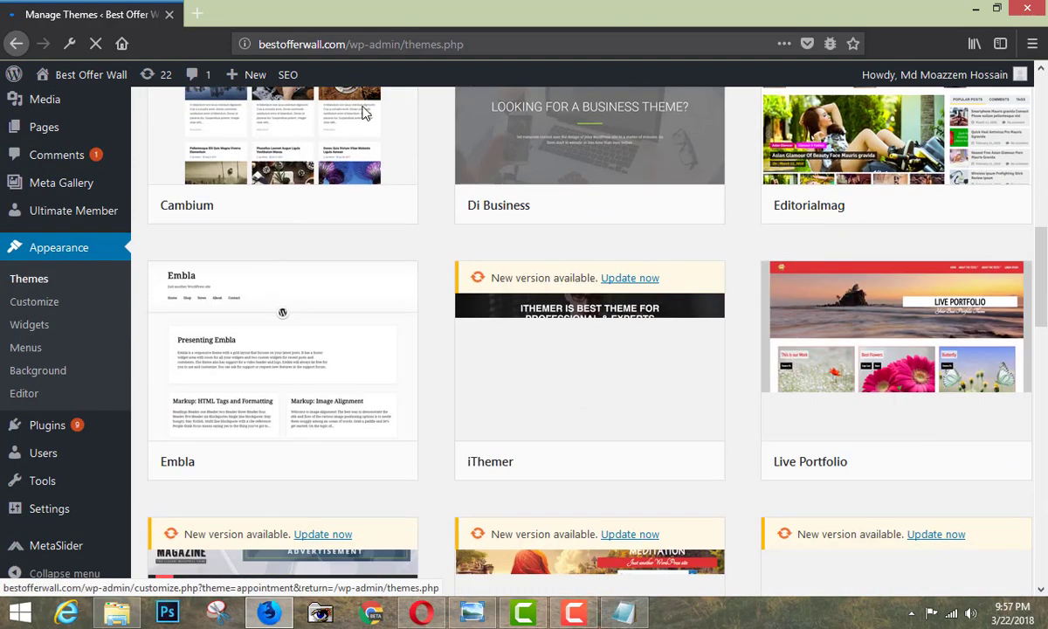
{"action": "scroll", "coordinate": [587, 310], "scroll_direction": "down", "scroll_amount": 3}
{"action": "scroll", "coordinate": [541, 303], "scroll_direction": "down", "scroll_amount": 4}
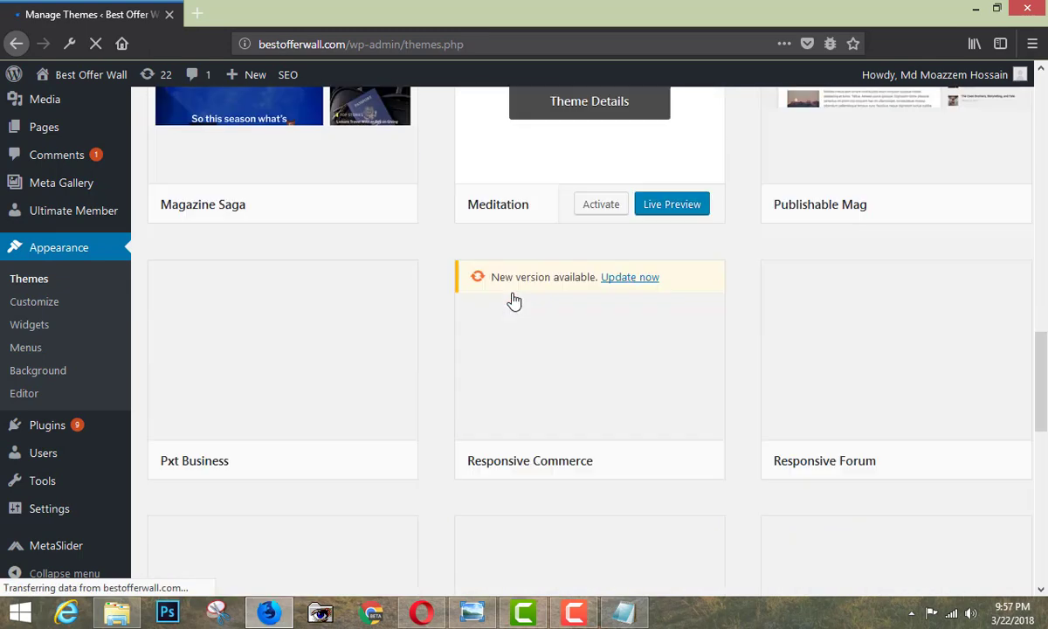
{"action": "scroll", "coordinate": [513, 300], "scroll_direction": "down", "scroll_amount": 2}
{"action": "scroll", "coordinate": [513, 299], "scroll_direction": "down", "scroll_amount": 5}
{"action": "scroll", "coordinate": [513, 299], "scroll_direction": "up", "scroll_amount": 5}
{"action": "scroll", "coordinate": [513, 299], "scroll_direction": "up", "scroll_amount": 8}
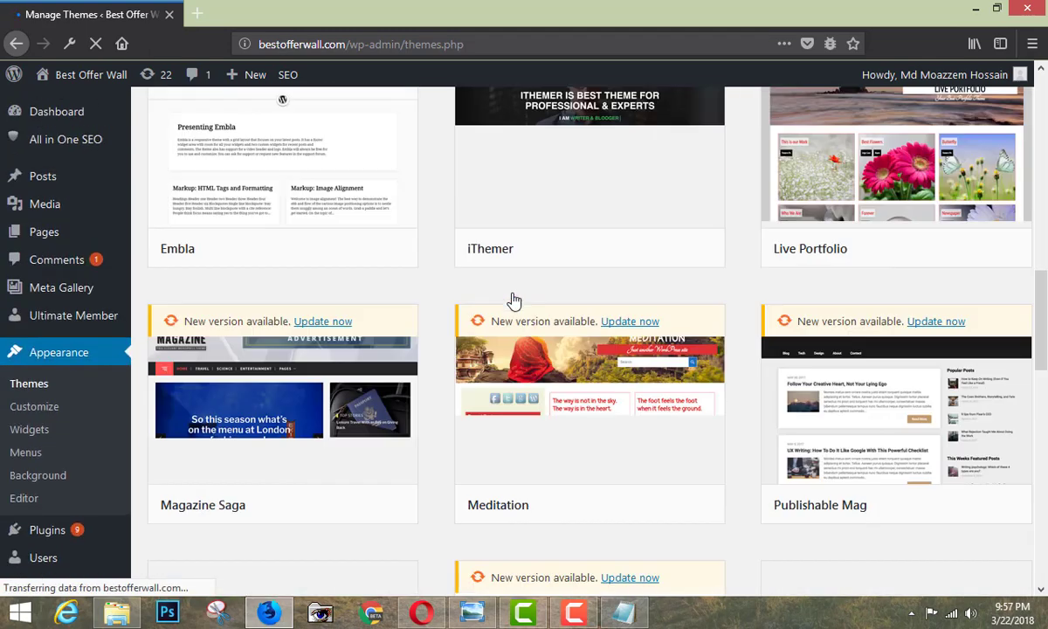
{"action": "scroll", "coordinate": [510, 298], "scroll_direction": "up", "scroll_amount": 2}
{"action": "scroll", "coordinate": [586, 275], "scroll_direction": "down", "scroll_amount": 3}
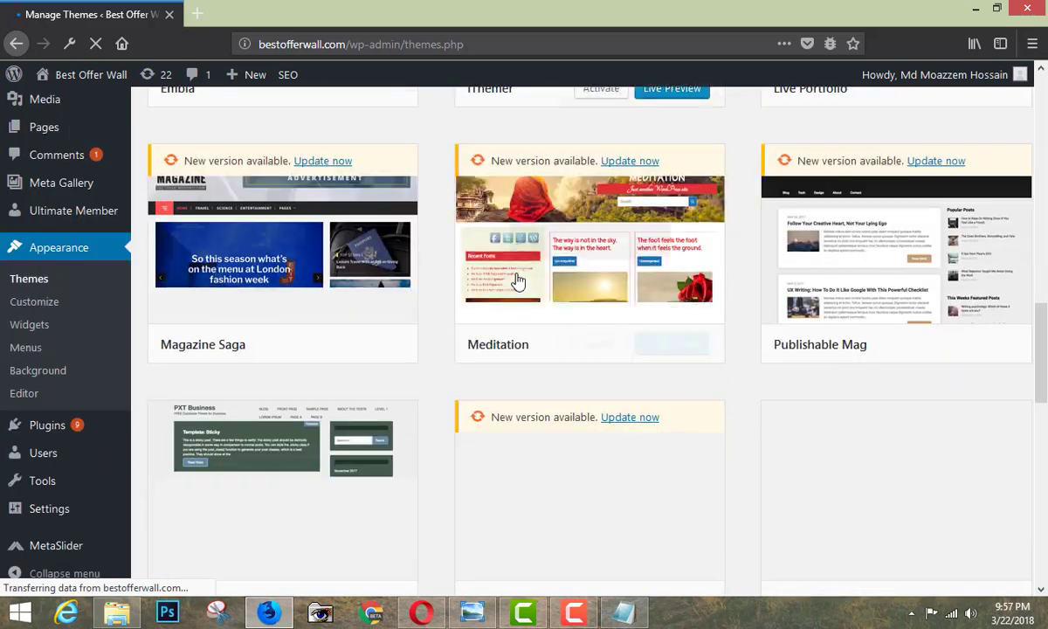
{"action": "scroll", "coordinate": [397, 280], "scroll_direction": "down", "scroll_amount": 4}
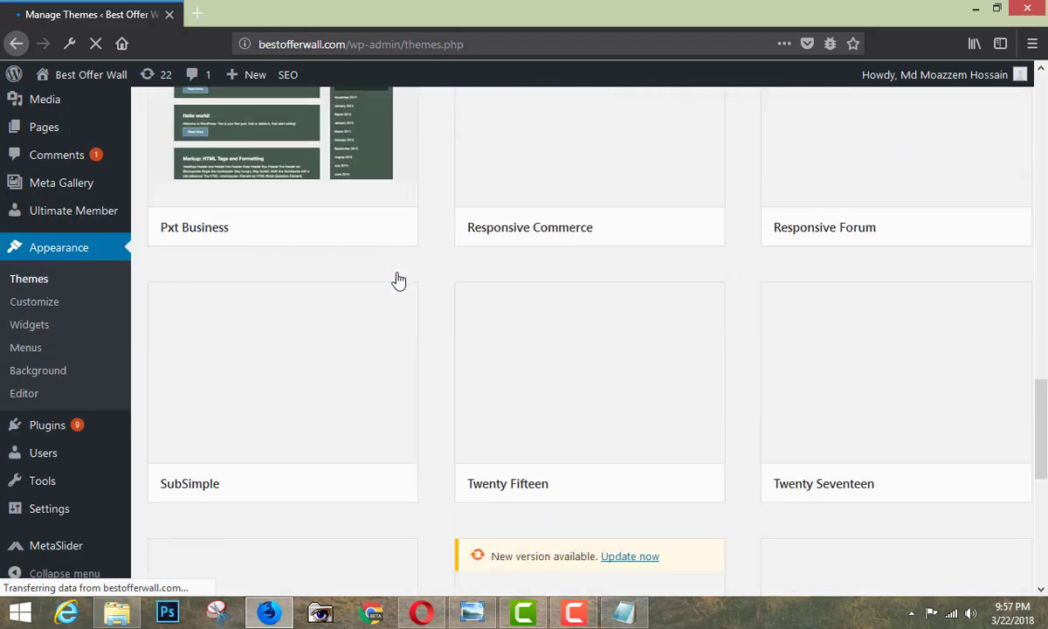
{"action": "scroll", "coordinate": [397, 279], "scroll_direction": "down", "scroll_amount": 4}
{"action": "scroll", "coordinate": [397, 280], "scroll_direction": "up", "scroll_amount": 6}
{"action": "scroll", "coordinate": [397, 280], "scroll_direction": "up", "scroll_amount": 5}
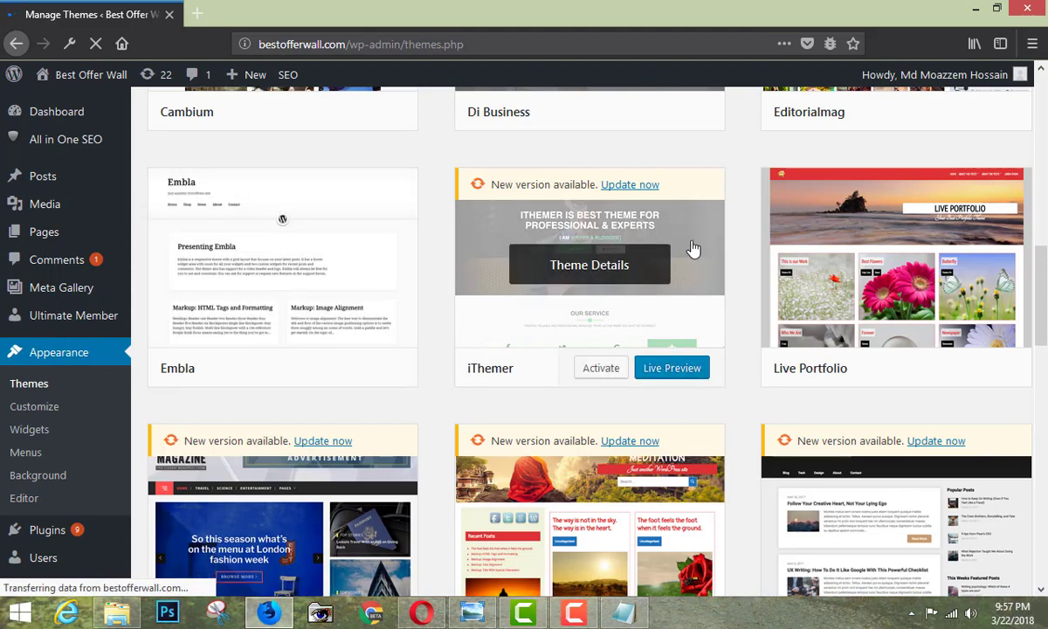
Activate the BizGrowth theme and confirm the 'New theme activated' notice.
{"action": "scroll", "coordinate": [847, 318], "scroll_direction": "up", "scroll_amount": 2}
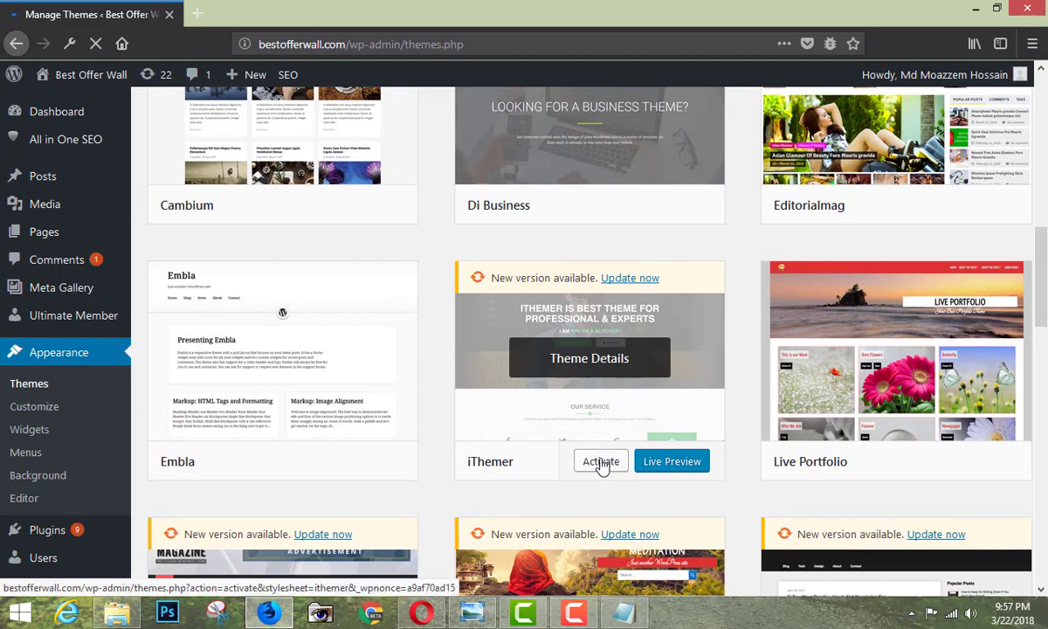
{"action": "left_click", "coordinate": [601, 462]}
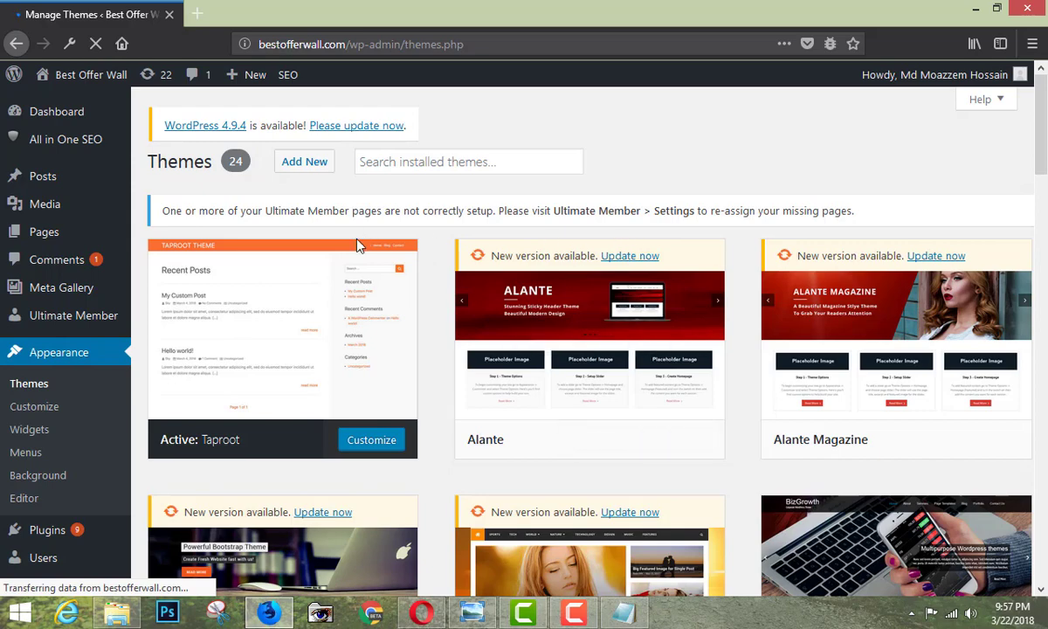
{"action": "scroll", "coordinate": [358, 245], "scroll_direction": "down", "scroll_amount": 3}
{"action": "mouse_move", "coordinate": [282, 542]}
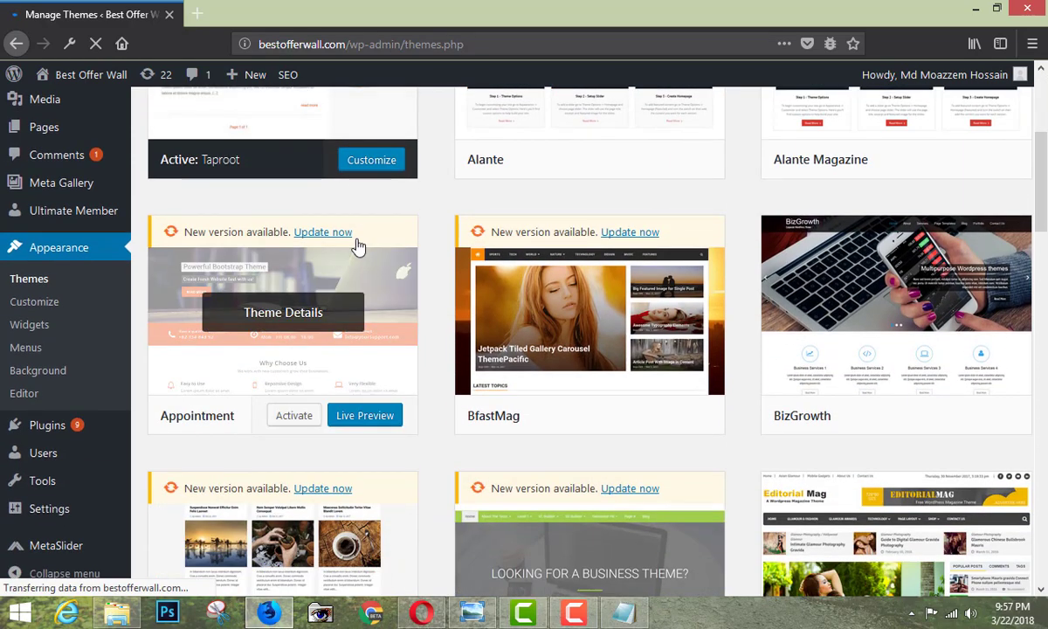
{"action": "scroll", "coordinate": [873, 366], "scroll_direction": "down", "scroll_amount": 4}
{"action": "scroll", "coordinate": [961, 340], "scroll_direction": "up", "scroll_amount": 5}
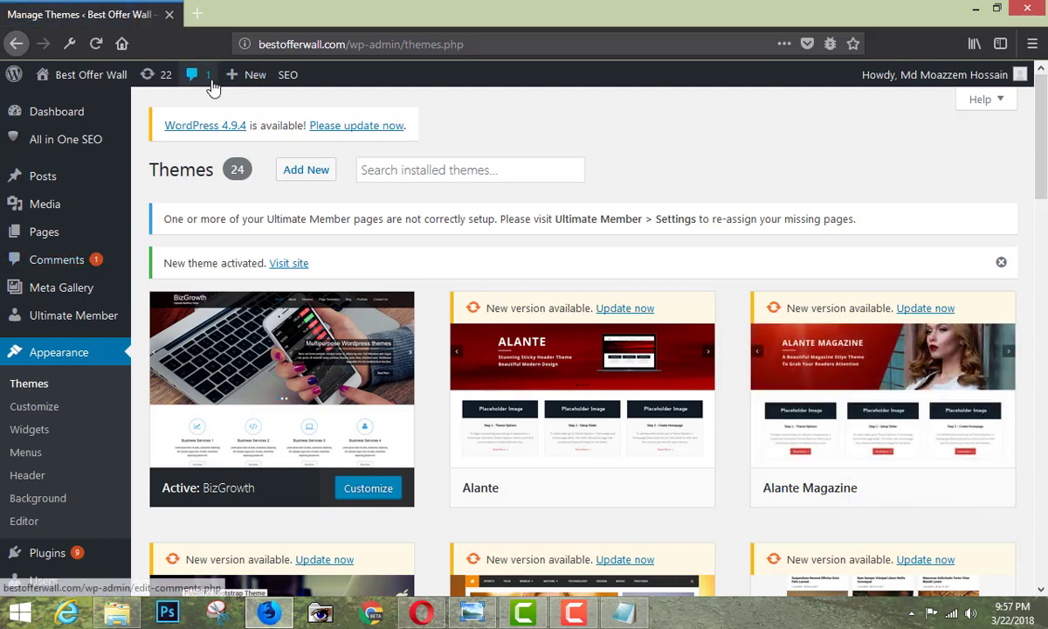
Visit the live bestofferwall.com front page to view the BizGrowth look.
{"action": "mouse_move", "coordinate": [83, 75]}
{"action": "left_click", "coordinate": [59, 104]}
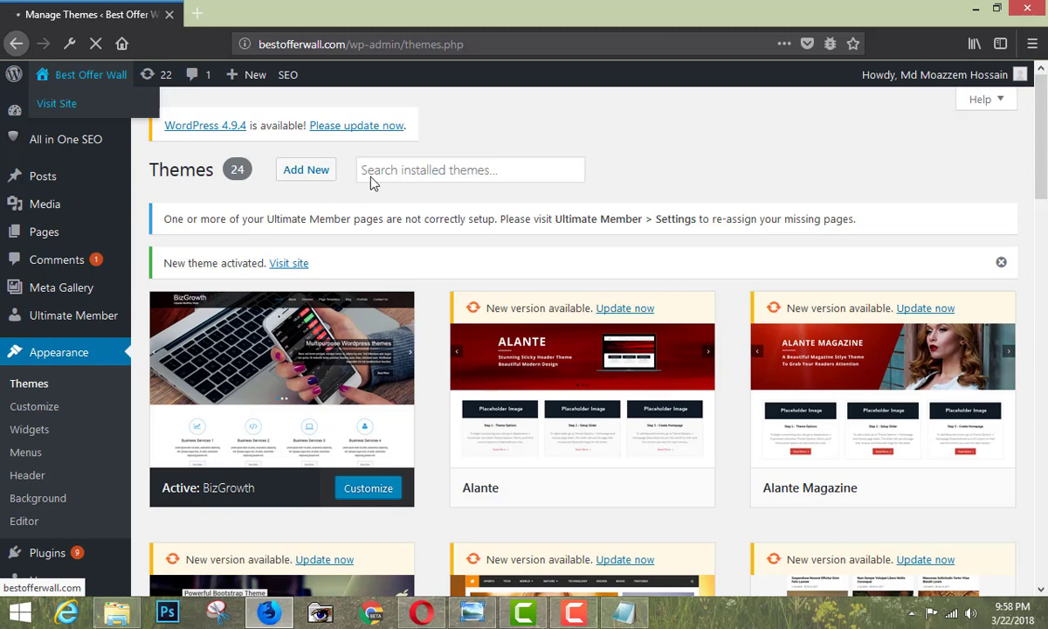
{"action": "left_click", "coordinate": [574, 611]}
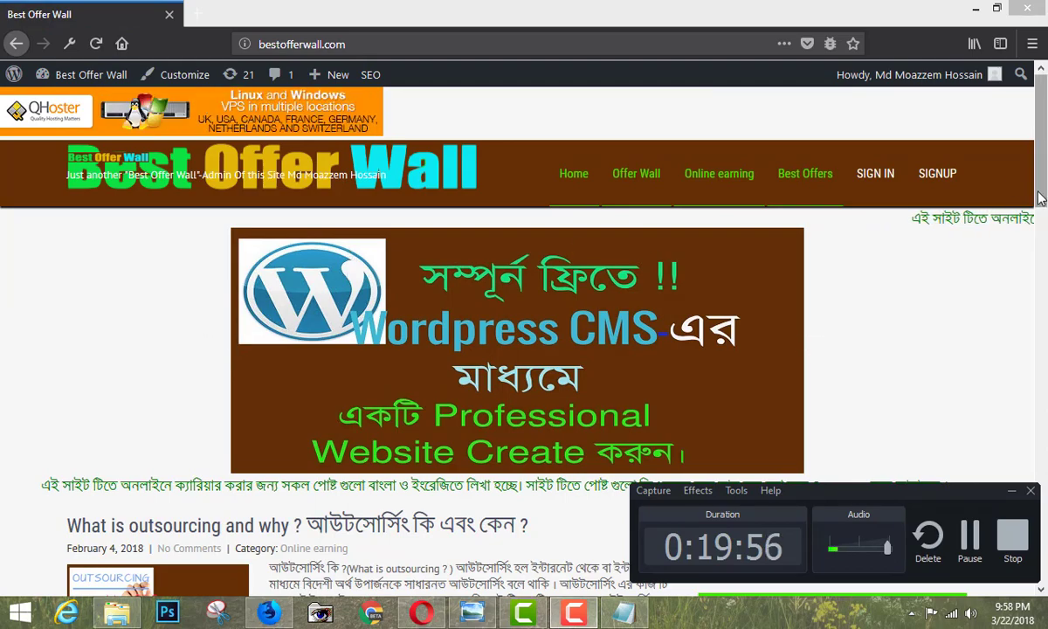
{"action": "mouse_move", "coordinate": [1039, 198]}
{"action": "left_mouse_down"}
{"action": "mouse_move", "coordinate": [1043, 562]}
{"action": "mouse_move", "coordinate": [975, 217]}
{"action": "left_mouse_up"}
{"action": "scroll", "coordinate": [434, 288], "scroll_direction": "up", "scroll_amount": 2}
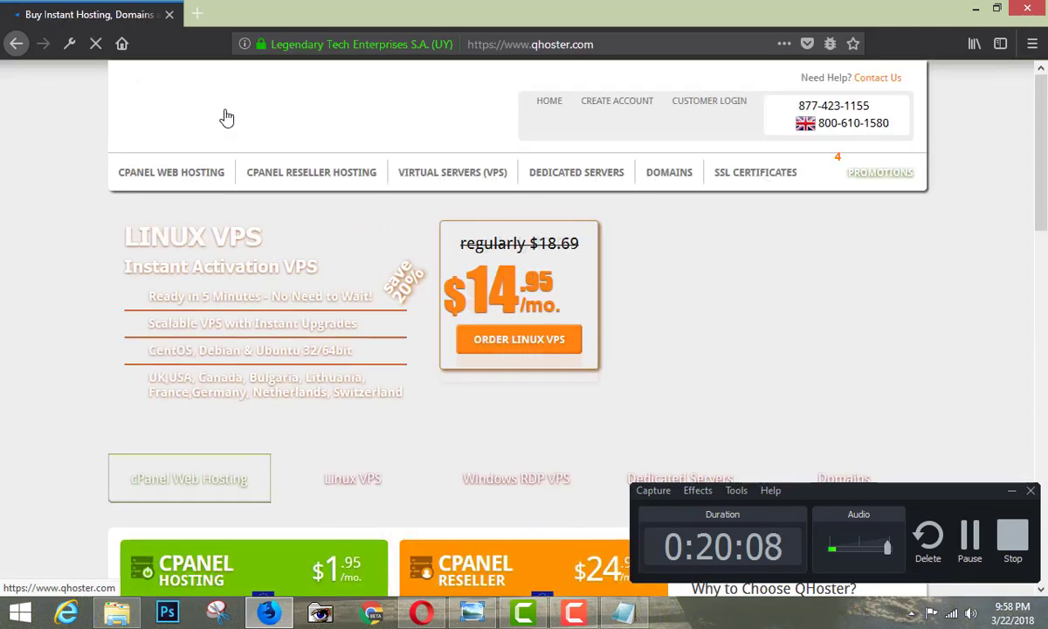
Scroll through QHoster's plans, from $1.95/mo cPanel hosting to $169.95/mo dedicated servers.
{"action": "scroll", "coordinate": [318, 106], "scroll_direction": "down", "scroll_amount": 3}
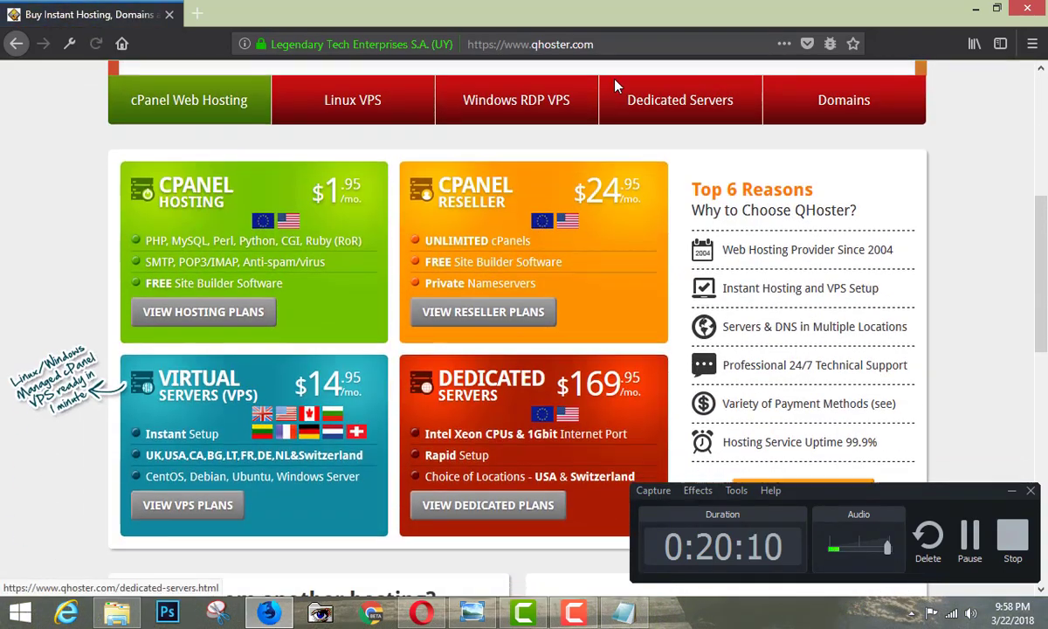
{"action": "scroll", "coordinate": [611, 86], "scroll_direction": "down", "scroll_amount": 2}
{"action": "scroll", "coordinate": [611, 87], "scroll_direction": "up", "scroll_amount": 5}
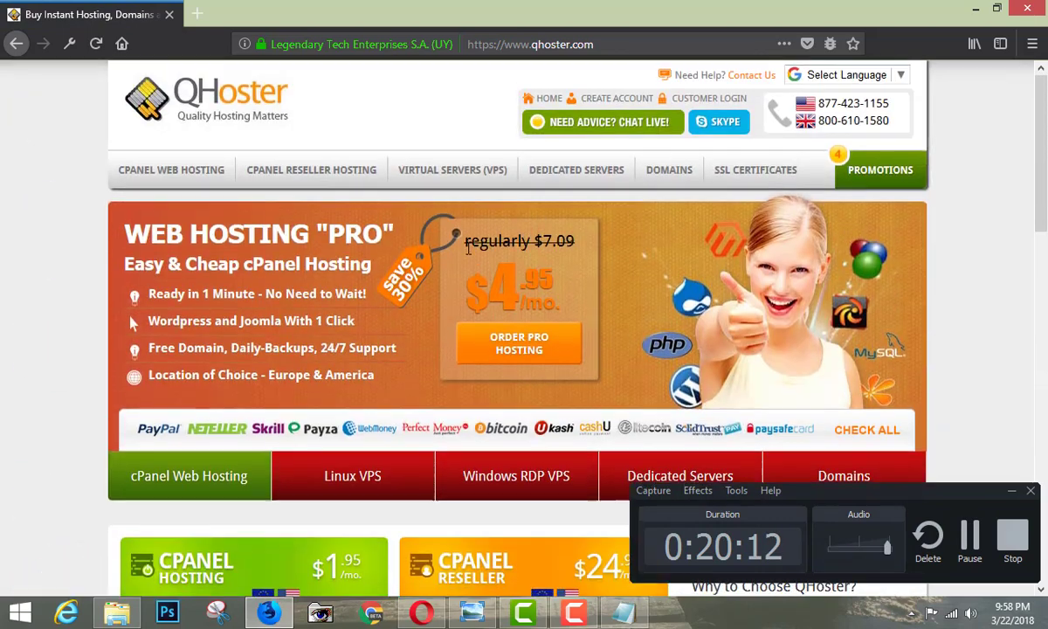
{"action": "scroll", "coordinate": [137, 313], "scroll_direction": "down", "scroll_amount": 1}
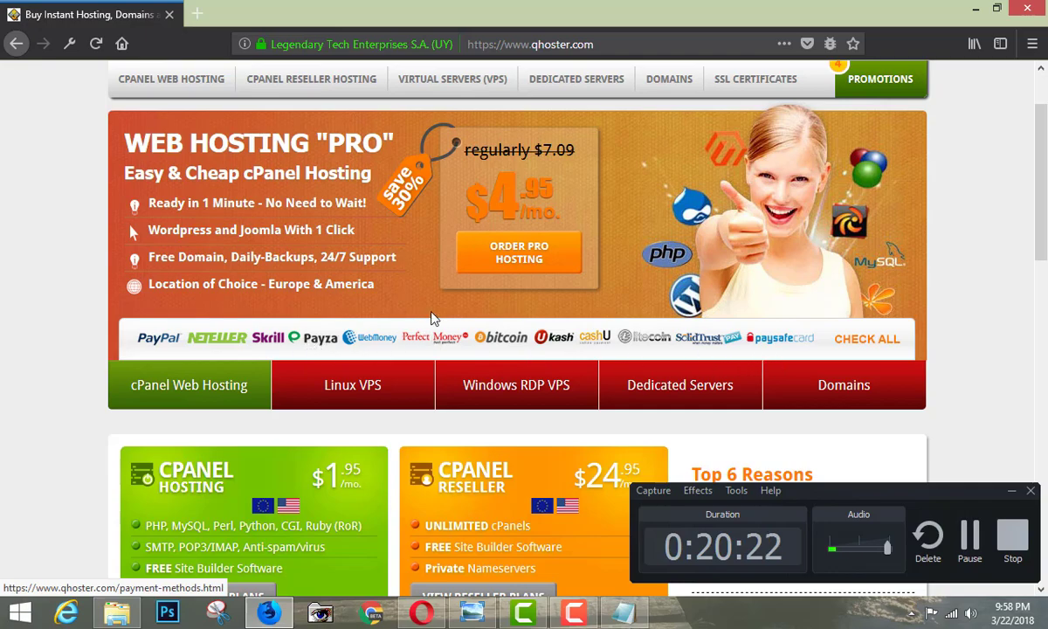
{"action": "scroll", "coordinate": [434, 319], "scroll_direction": "up", "scroll_amount": 2}
{"action": "scroll", "coordinate": [268, 266], "scroll_direction": "down", "scroll_amount": 5}
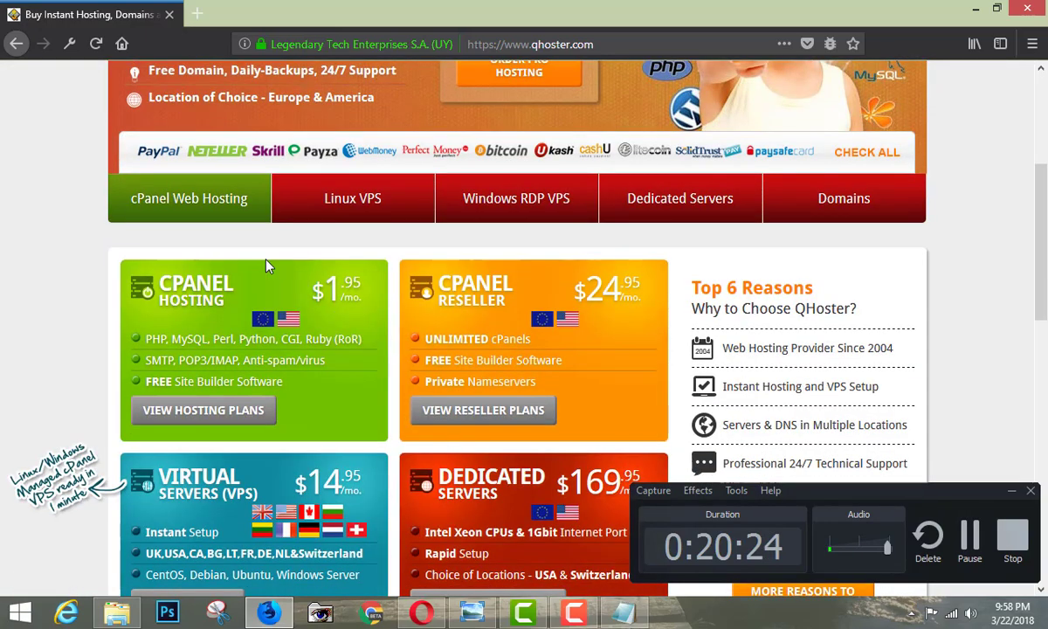
{"action": "scroll", "coordinate": [268, 267], "scroll_direction": "down", "scroll_amount": 6}
{"action": "scroll", "coordinate": [268, 266], "scroll_direction": "down", "scroll_amount": 3}
{"action": "scroll", "coordinate": [268, 266], "scroll_direction": "up", "scroll_amount": 6}
{"action": "scroll", "coordinate": [268, 266], "scroll_direction": "up", "scroll_amount": 5}
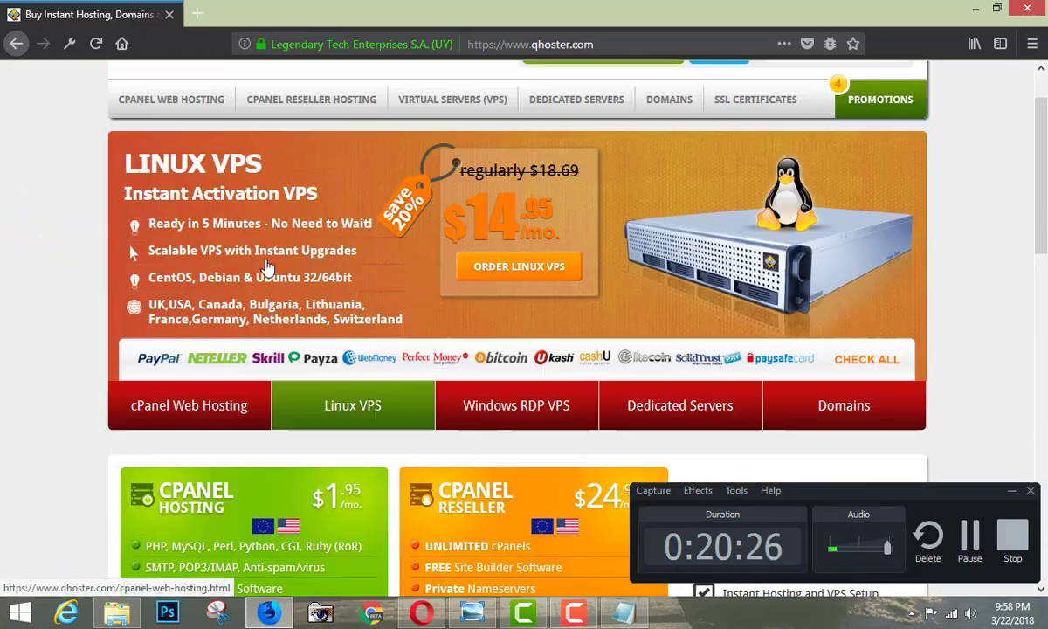
{"action": "scroll", "coordinate": [268, 266], "scroll_direction": "up", "scroll_amount": 2}
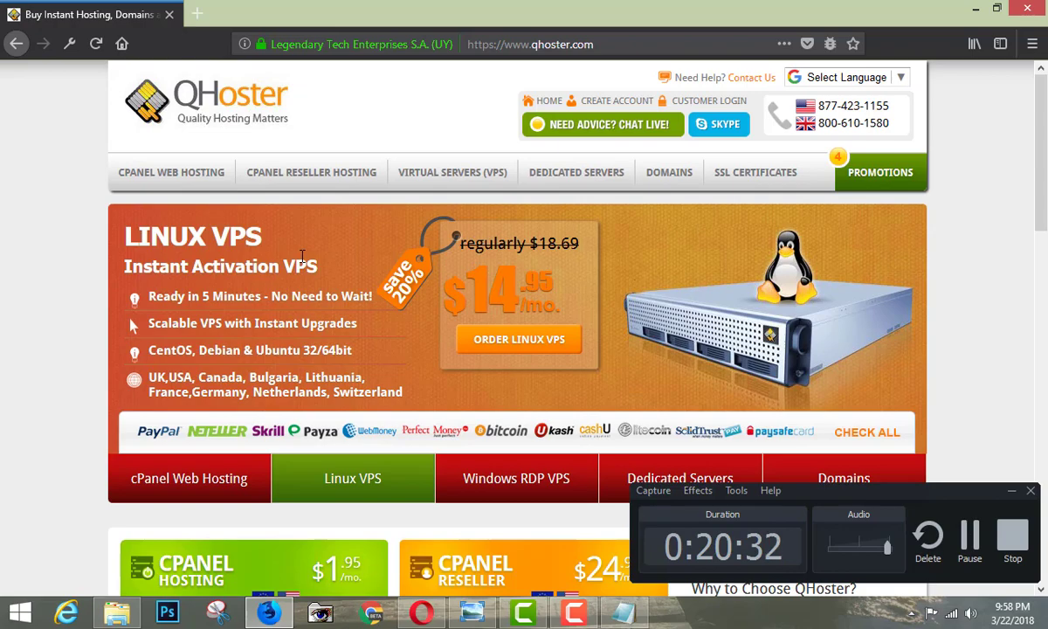
{"action": "scroll", "coordinate": [302, 256], "scroll_direction": "down", "scroll_amount": 1}
{"action": "scroll", "coordinate": [324, 203], "scroll_direction": "down", "scroll_amount": 3}
{"action": "scroll", "coordinate": [324, 195], "scroll_direction": "down", "scroll_amount": 7}
{"action": "scroll", "coordinate": [323, 194], "scroll_direction": "up", "scroll_amount": 7}
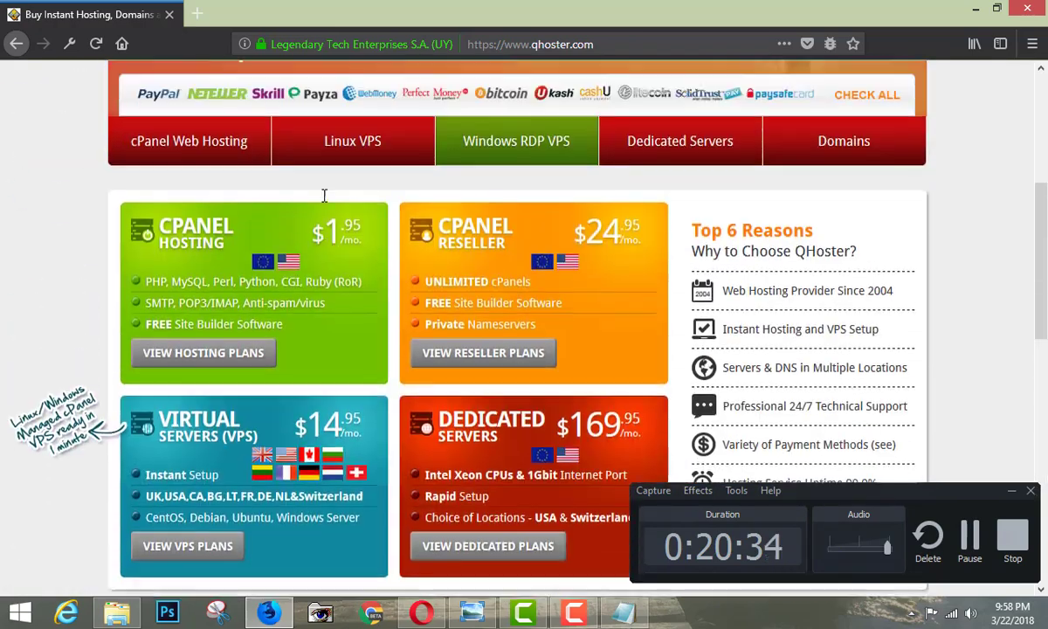
{"action": "scroll", "coordinate": [324, 194], "scroll_direction": "up", "scroll_amount": 9}
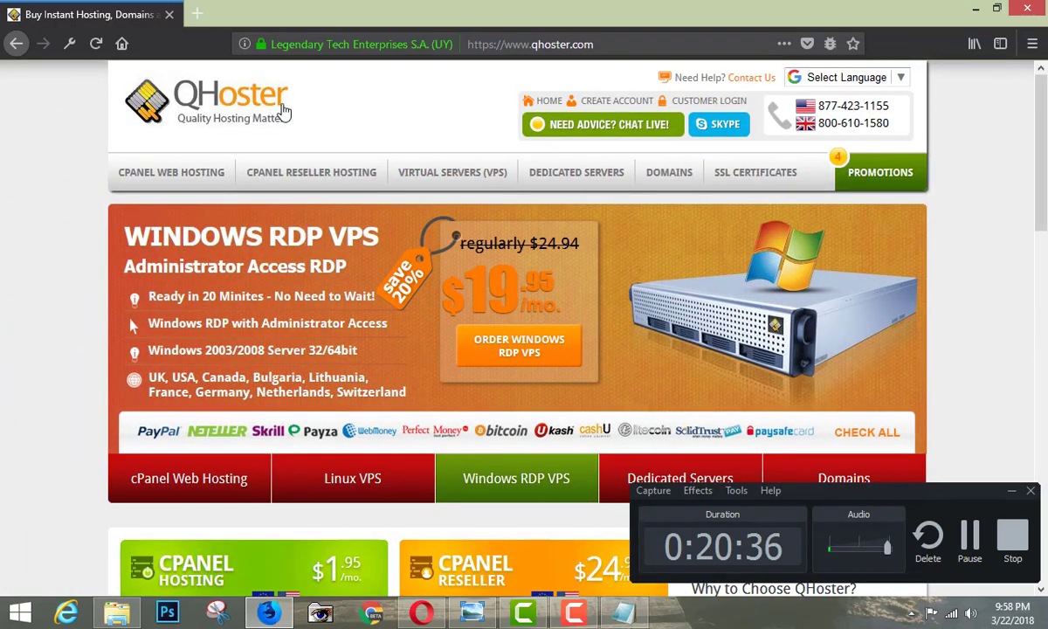
{"action": "scroll", "coordinate": [478, 336], "scroll_direction": "down", "scroll_amount": 2}
{"action": "scroll", "coordinate": [524, 303], "scroll_direction": "down", "scroll_amount": 3}
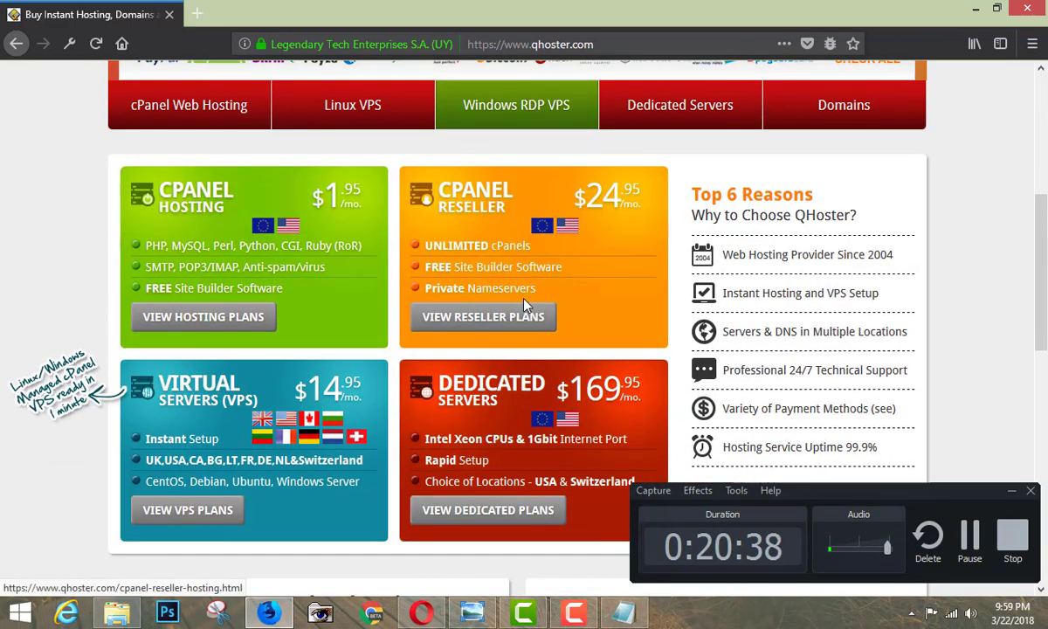
{"action": "scroll", "coordinate": [524, 304], "scroll_direction": "up", "scroll_amount": 4}
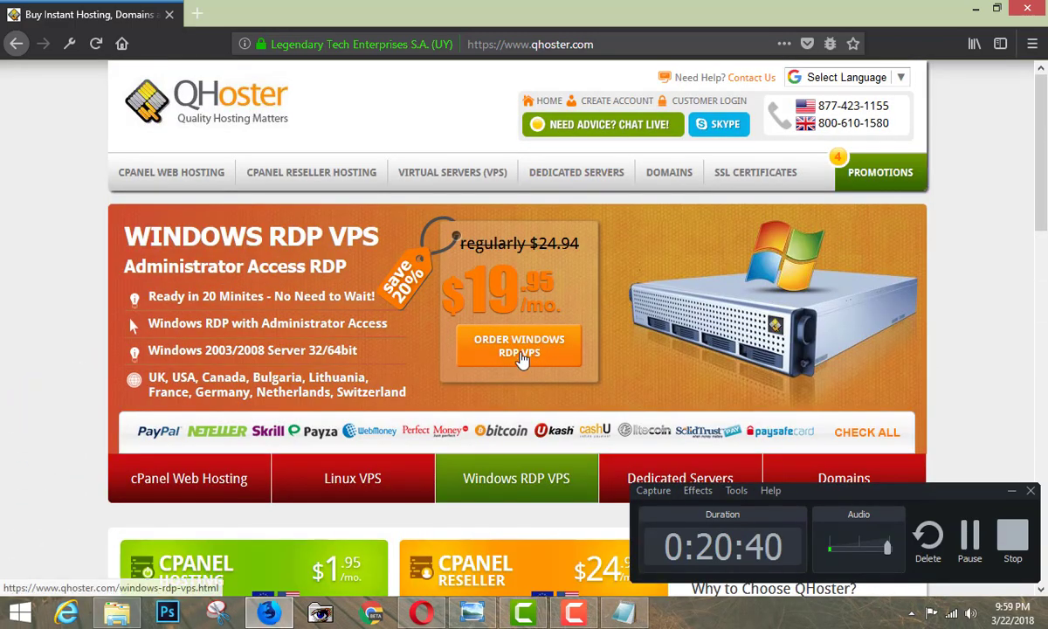
{"action": "scroll", "coordinate": [299, 259], "scroll_direction": "down", "scroll_amount": 3}
{"action": "scroll", "coordinate": [295, 266], "scroll_direction": "down", "scroll_amount": 3}
{"action": "scroll", "coordinate": [295, 266], "scroll_direction": "down", "scroll_amount": 2}
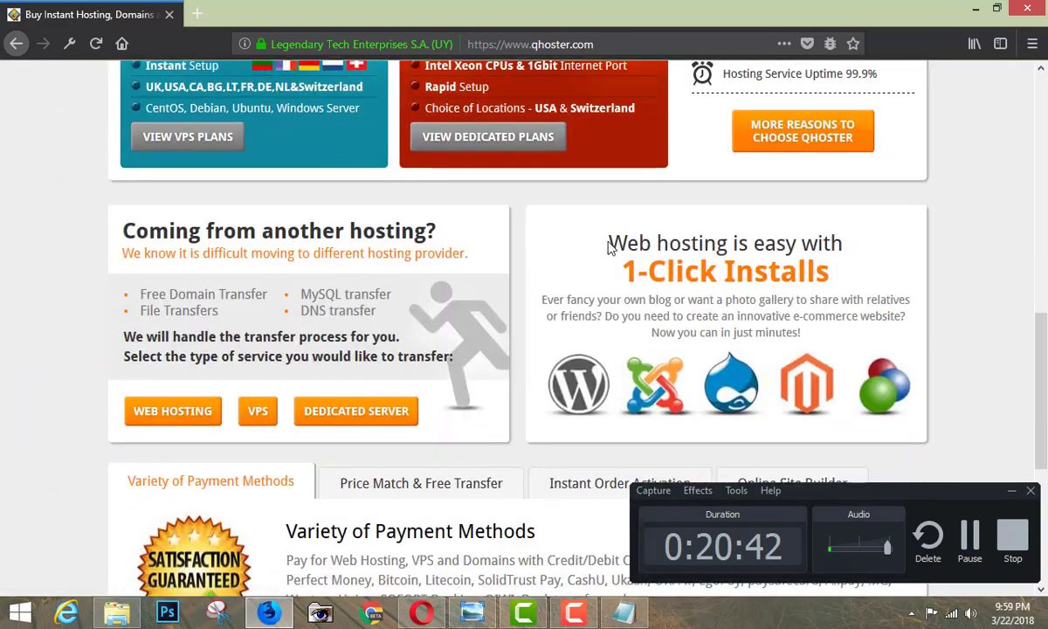
{"action": "scroll", "coordinate": [296, 262], "scroll_direction": "down", "scroll_amount": 4}
{"action": "scroll", "coordinate": [301, 265], "scroll_direction": "up", "scroll_amount": 6}
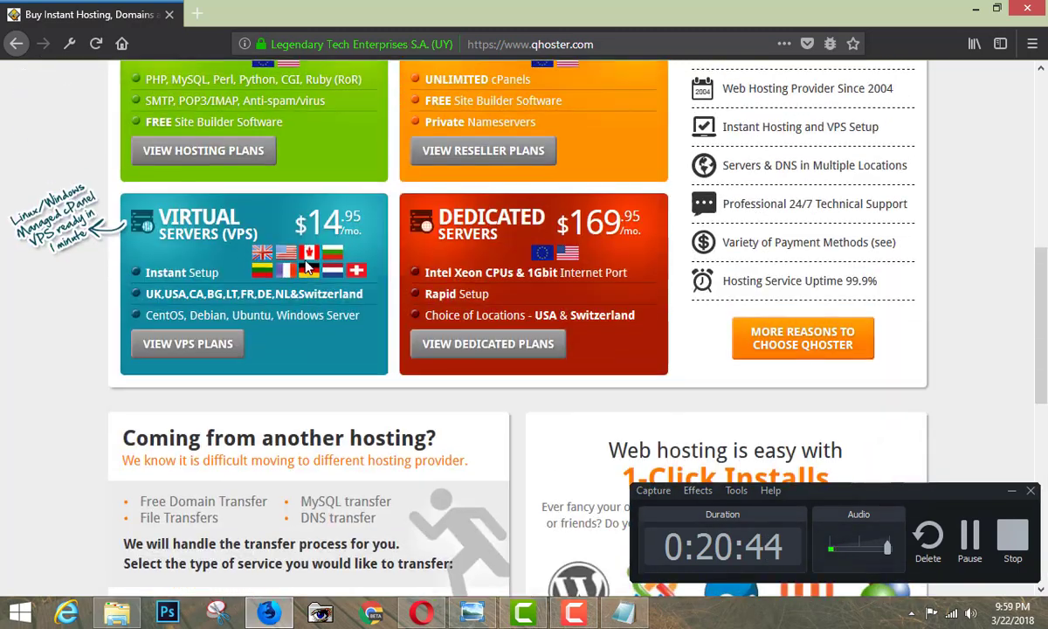
{"action": "scroll", "coordinate": [305, 266], "scroll_direction": "up", "scroll_amount": 6}
{"action": "scroll", "coordinate": [305, 266], "scroll_direction": "up", "scroll_amount": 1}
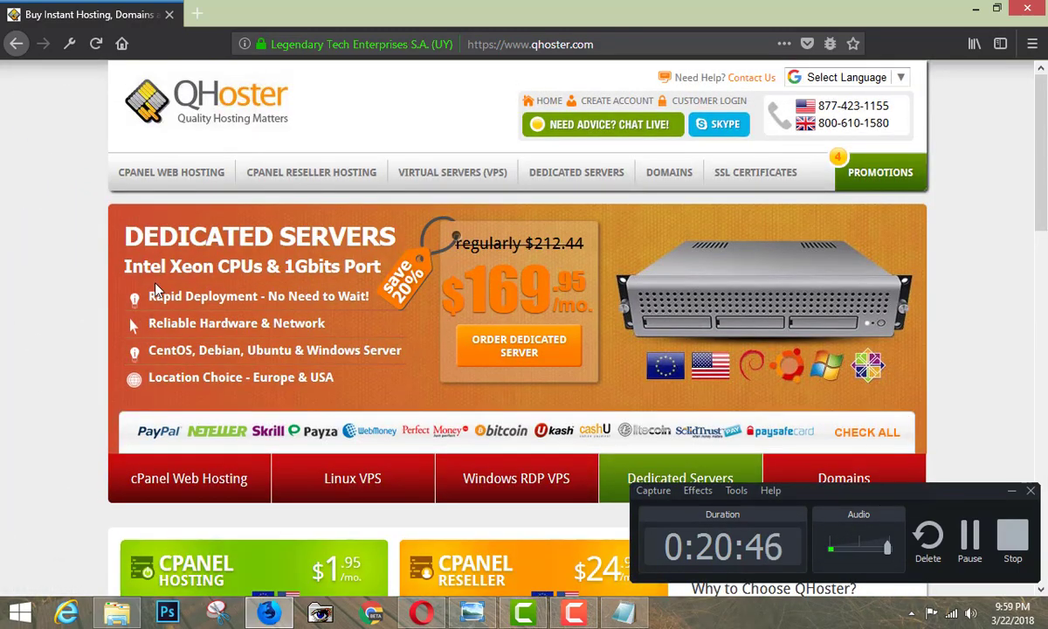